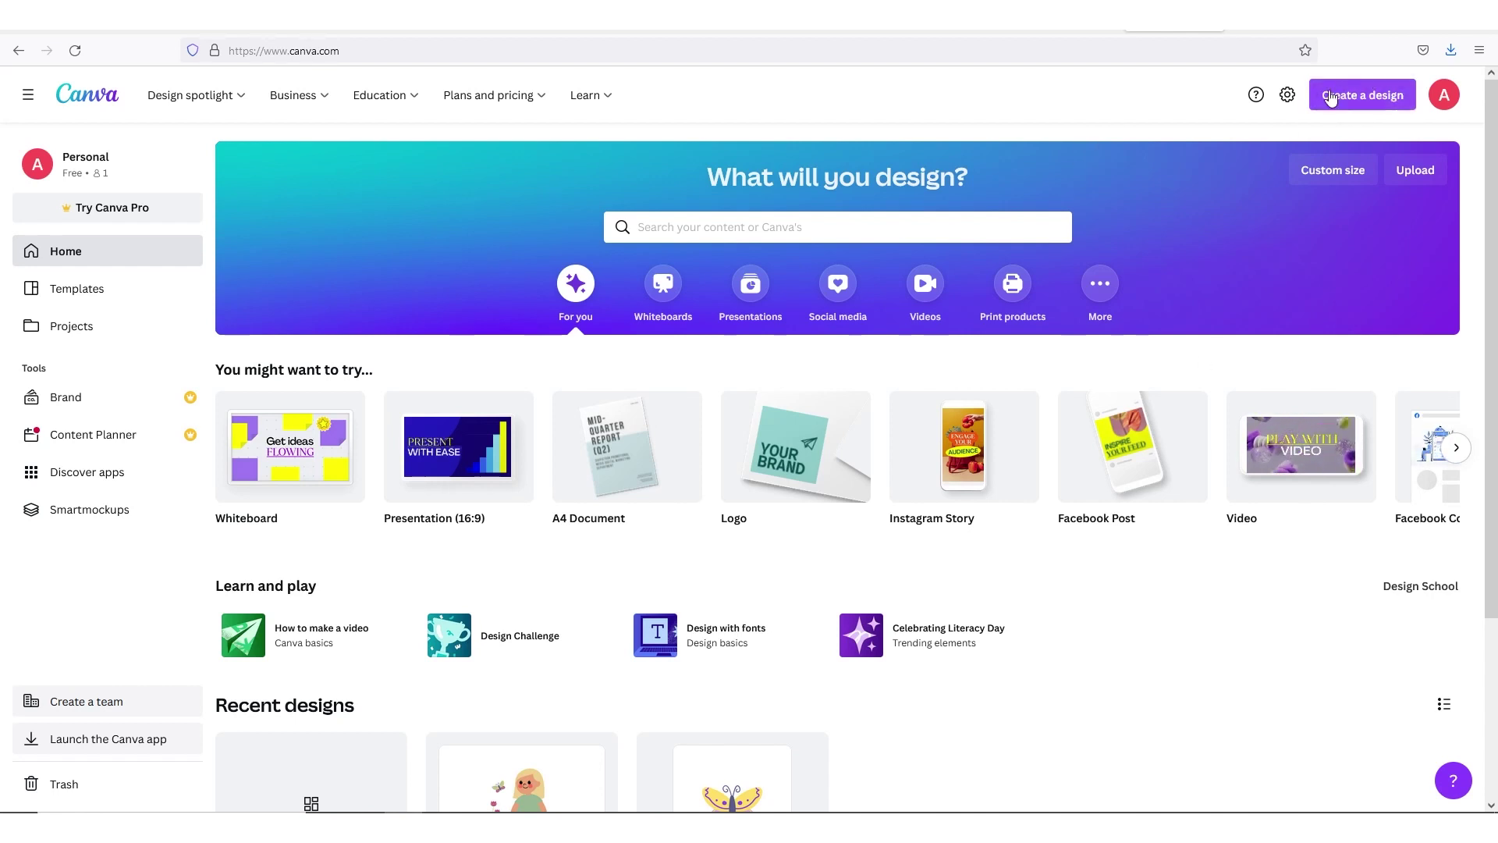
{"action": "mouse_move", "coordinate": [660, 510]}
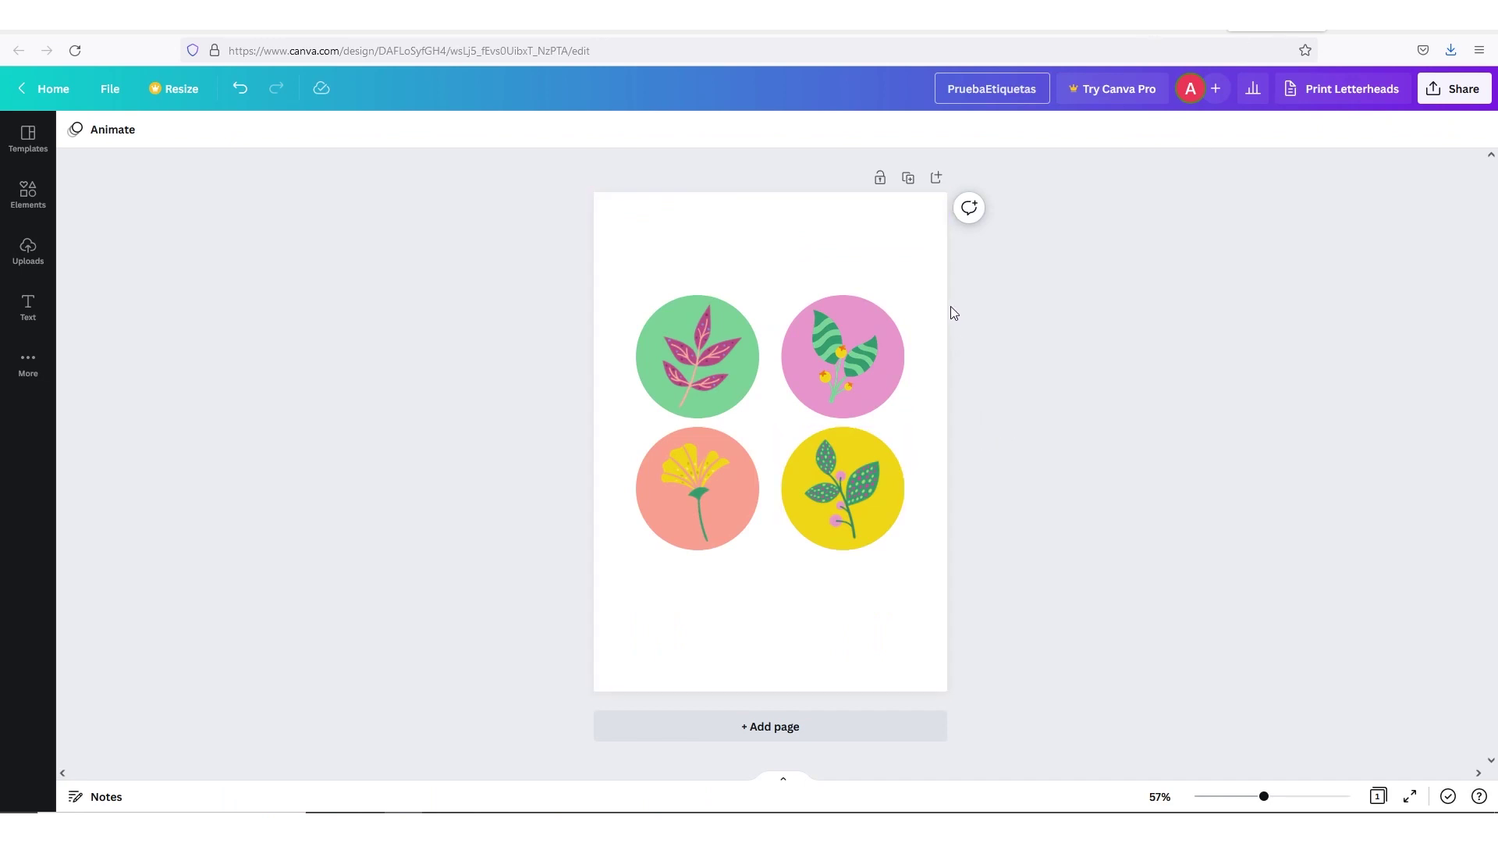
{"action": "left_click", "coordinate": [695, 349]}
{"action": "left_click", "coordinate": [649, 335]}
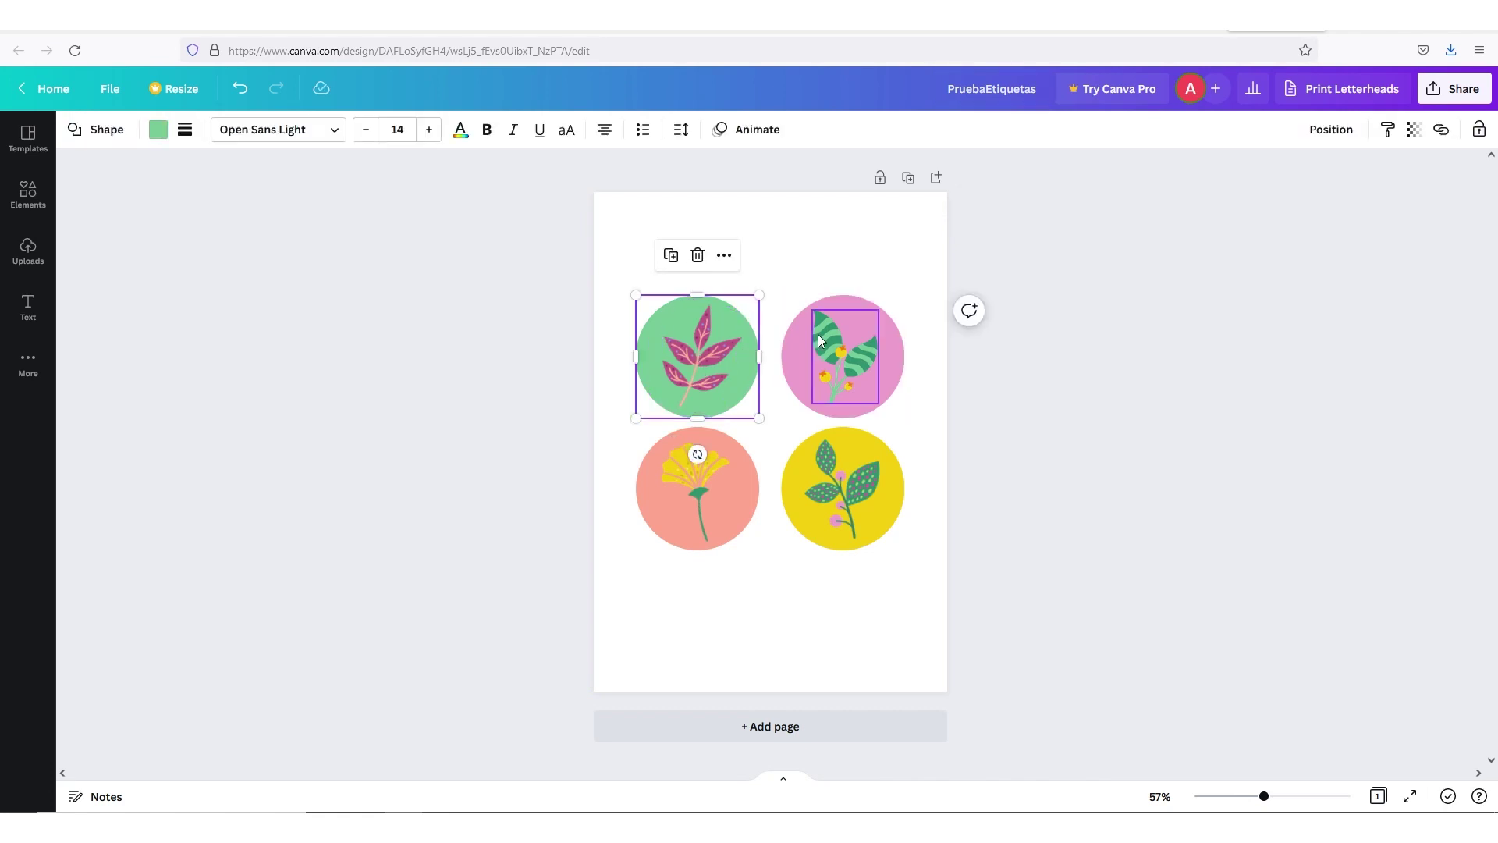
{"action": "left_click", "coordinate": [798, 359]}
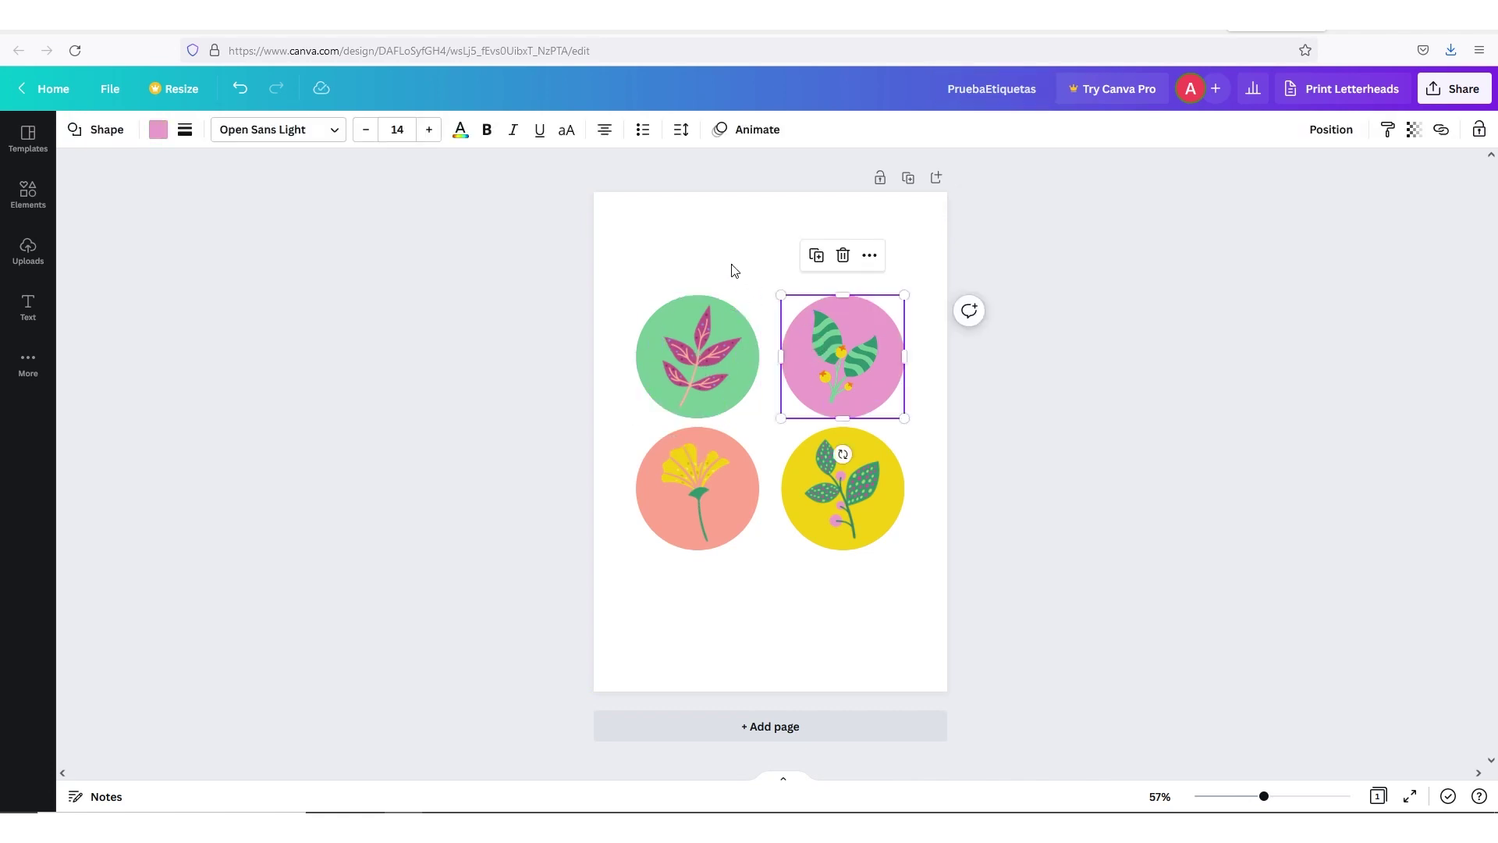
{"action": "left_click", "coordinate": [733, 270]}
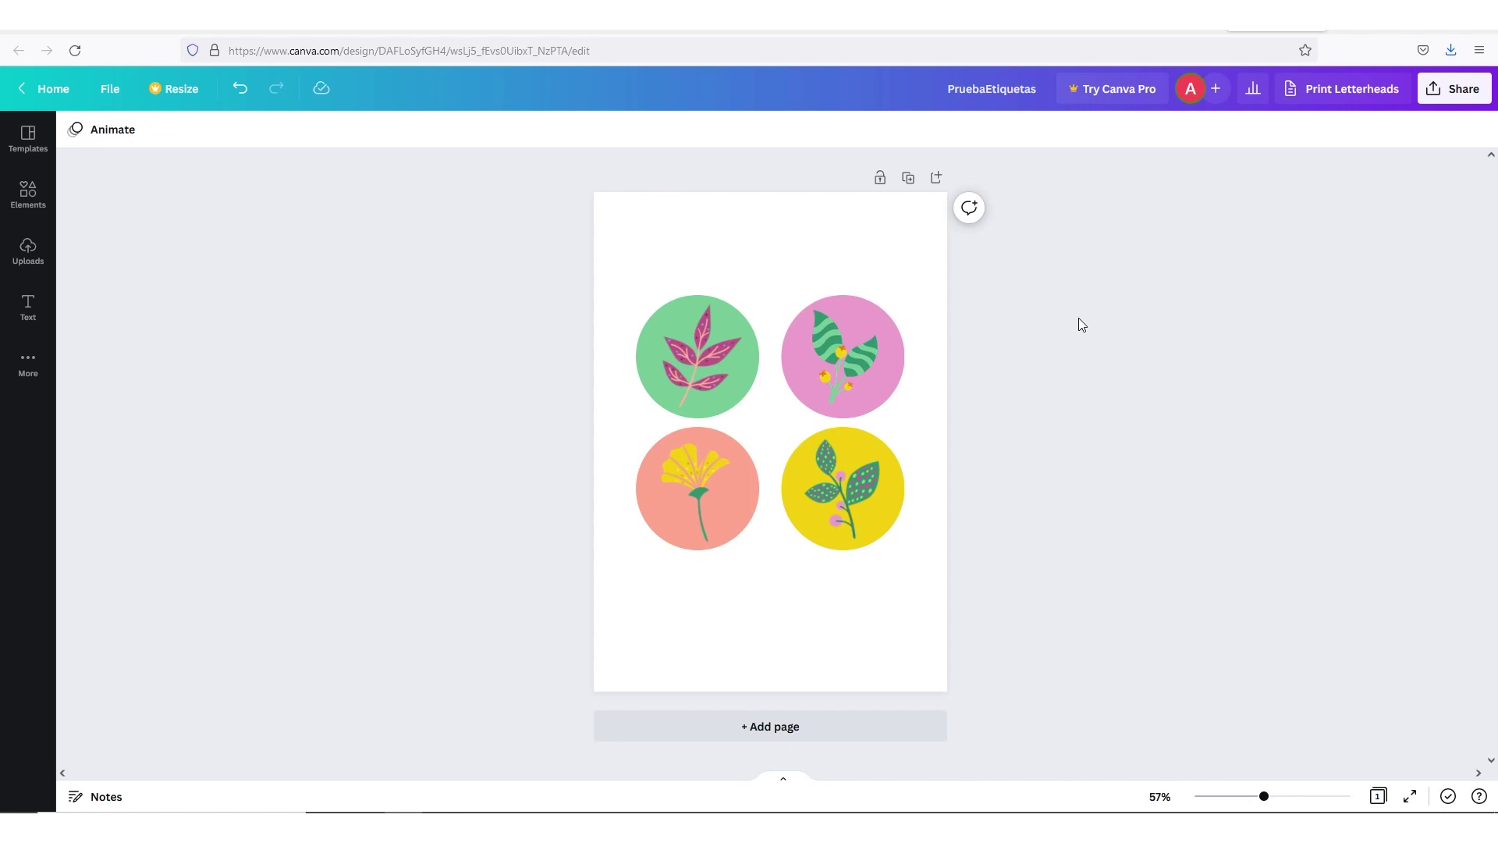
- Download the PruebaEtiquetas label design as a PNG file
{"action": "left_click", "coordinate": [1456, 90]}
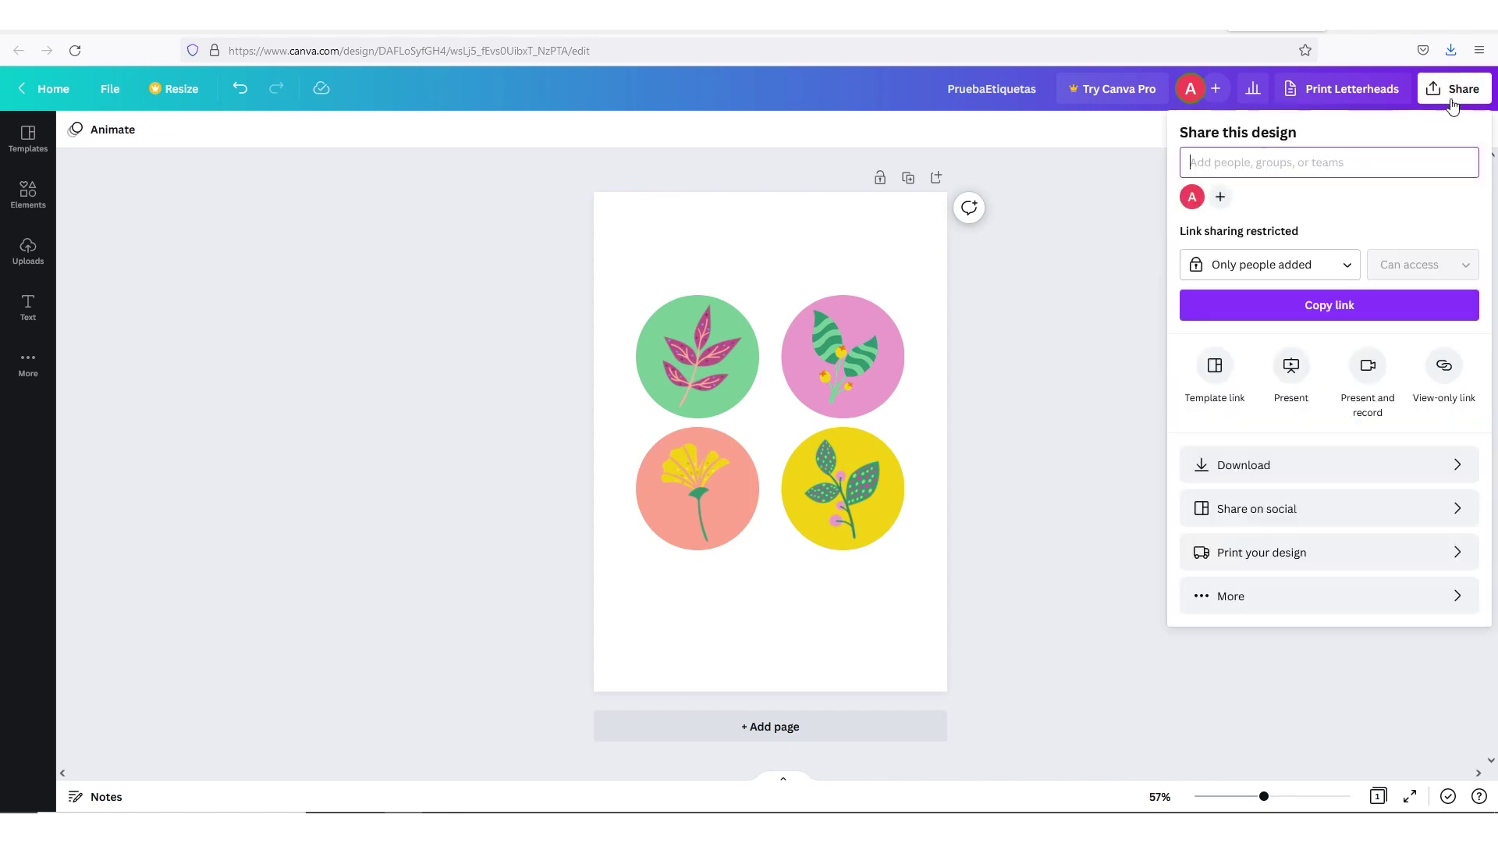
{"action": "left_click", "coordinate": [1231, 468]}
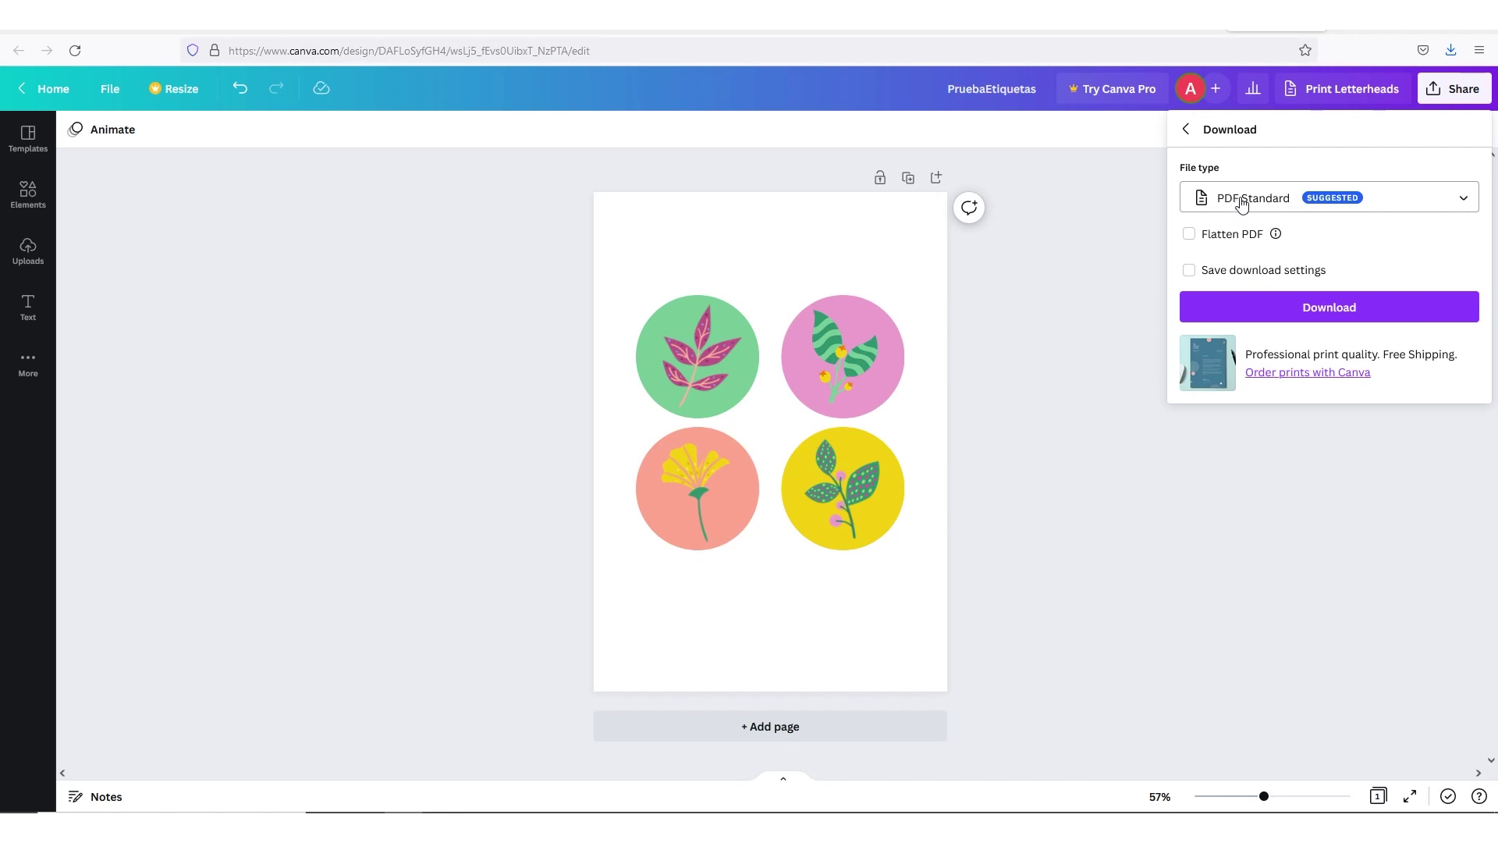
{"action": "left_click", "coordinate": [1463, 200]}
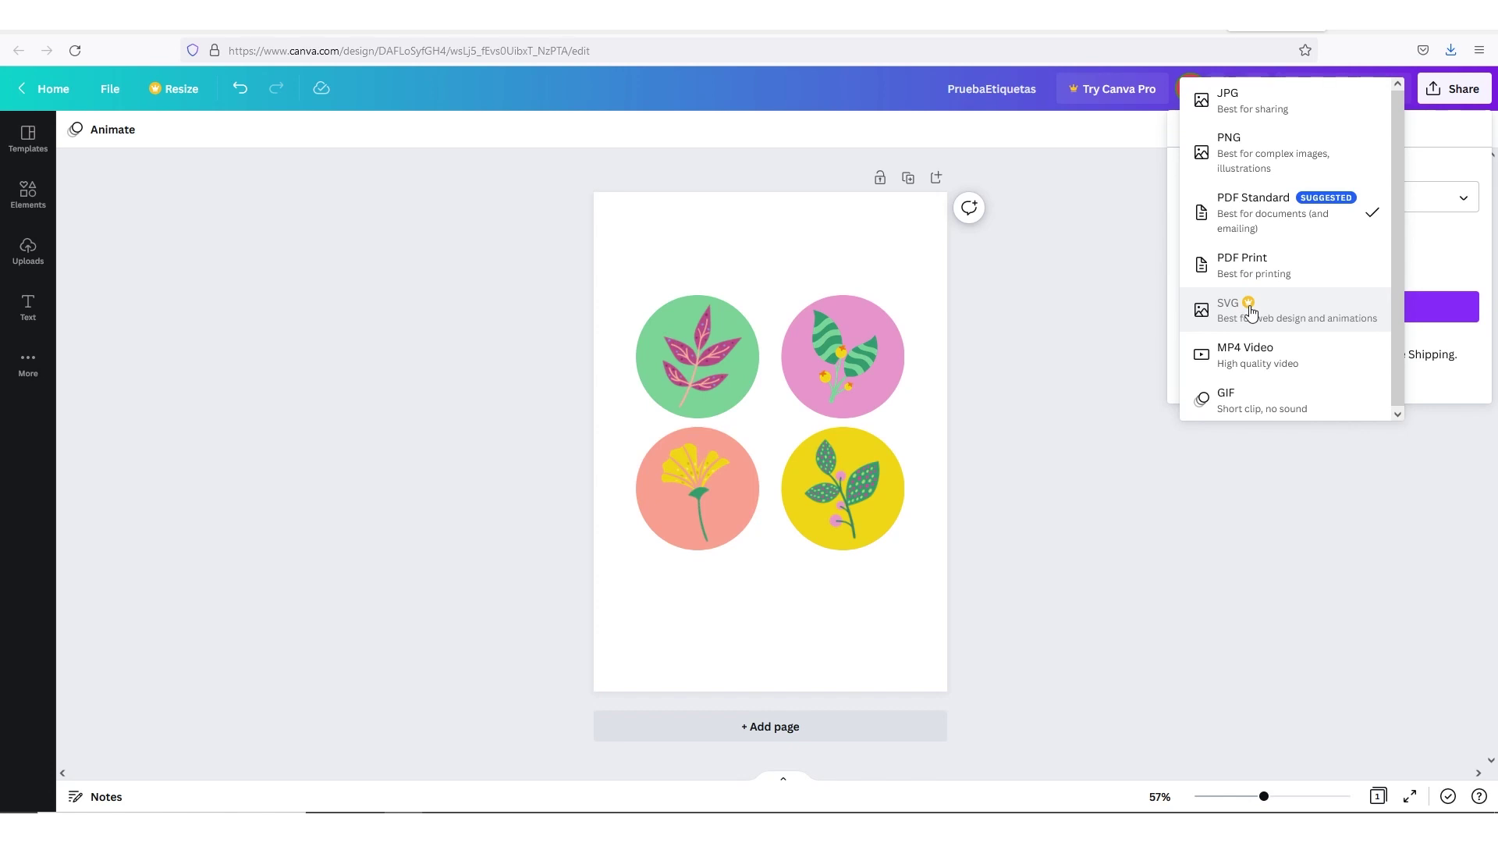
{"action": "left_click", "coordinate": [765, 92]}
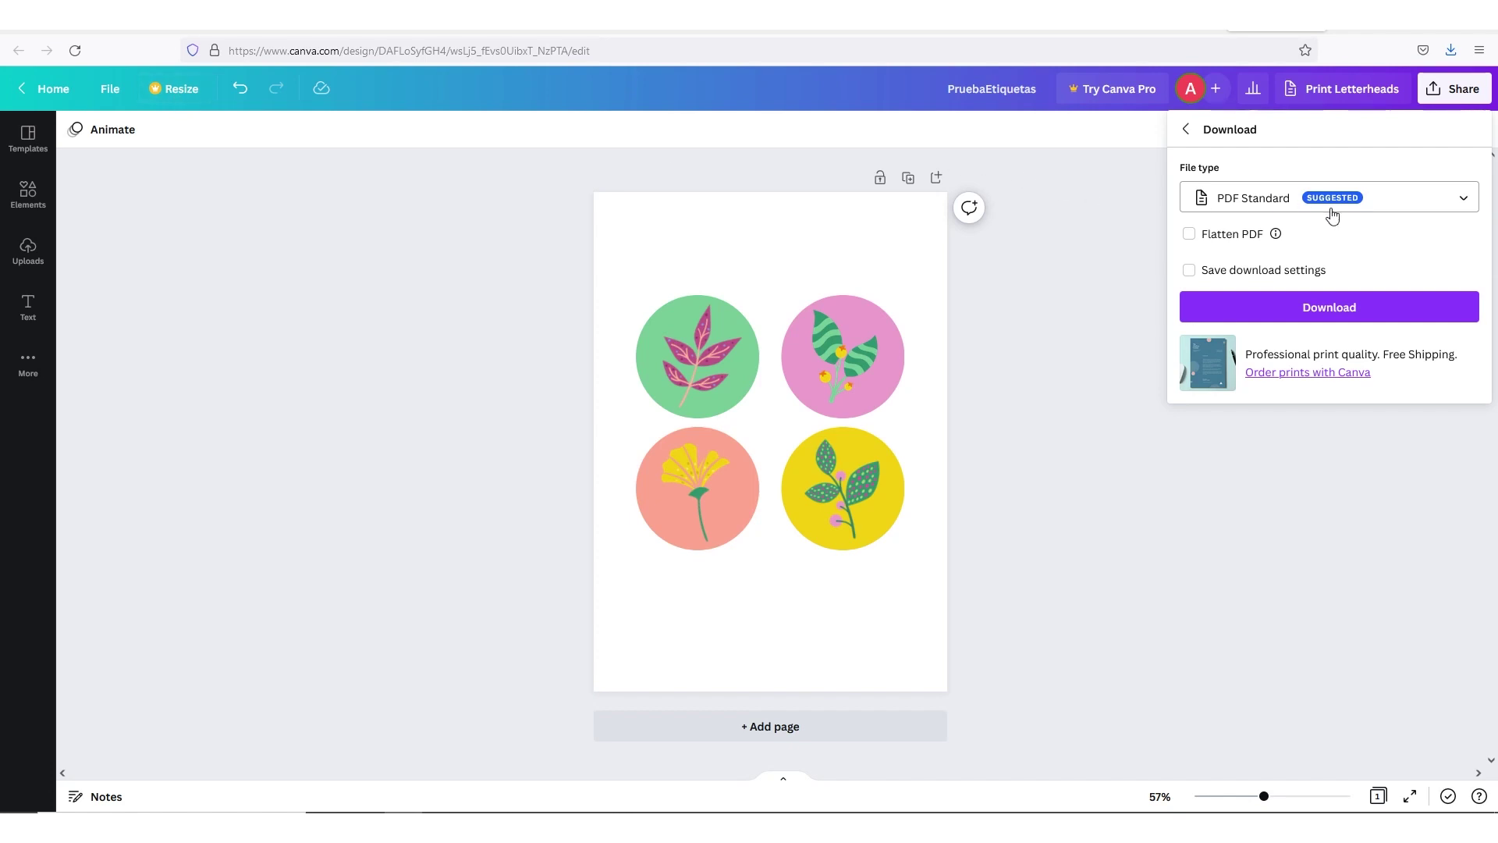
{"action": "left_click", "coordinate": [1461, 203]}
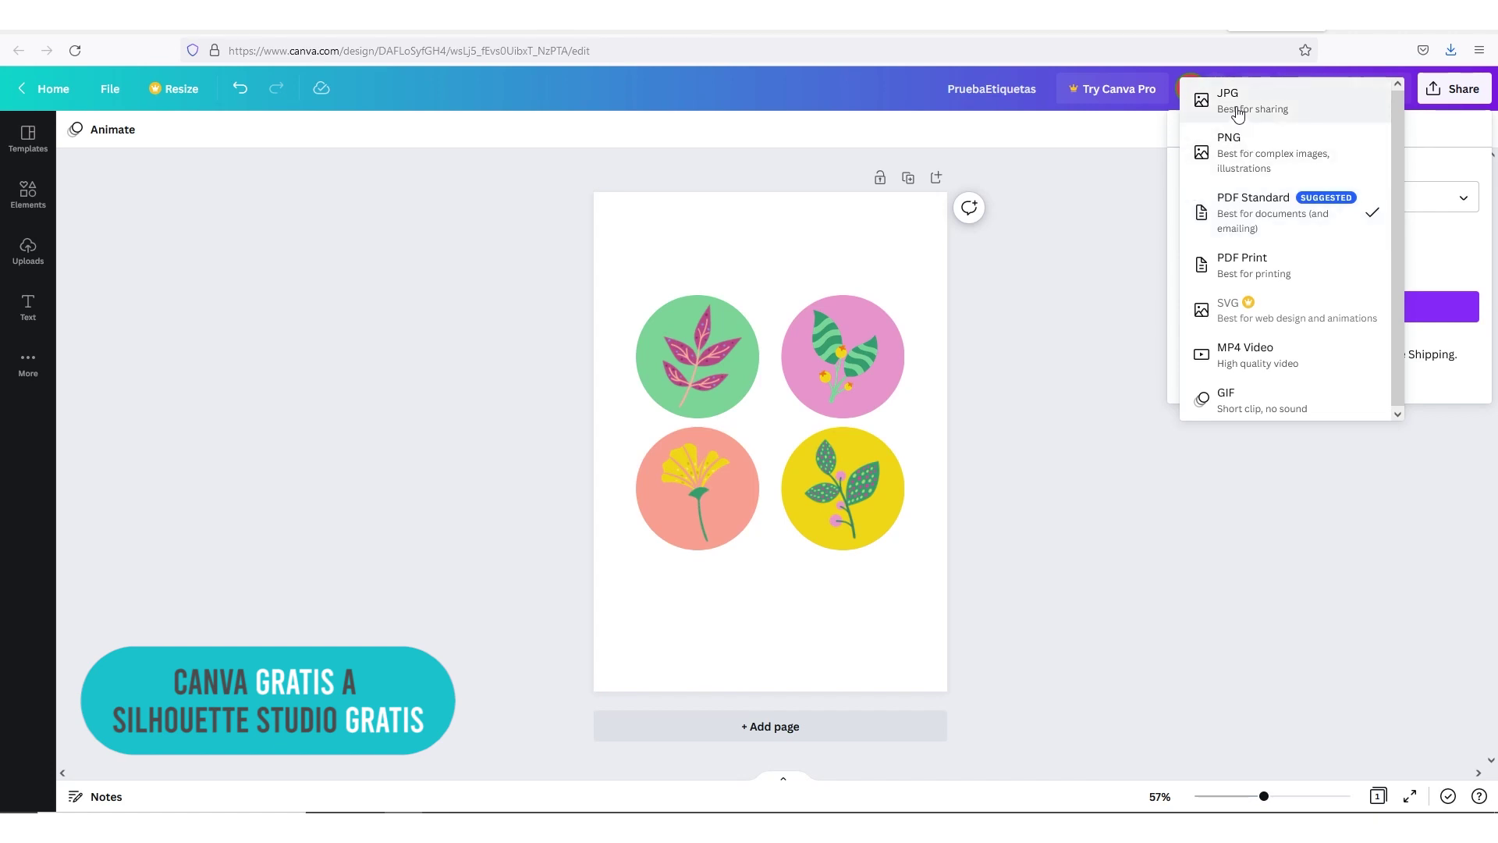
{"action": "left_click", "coordinate": [1228, 149]}
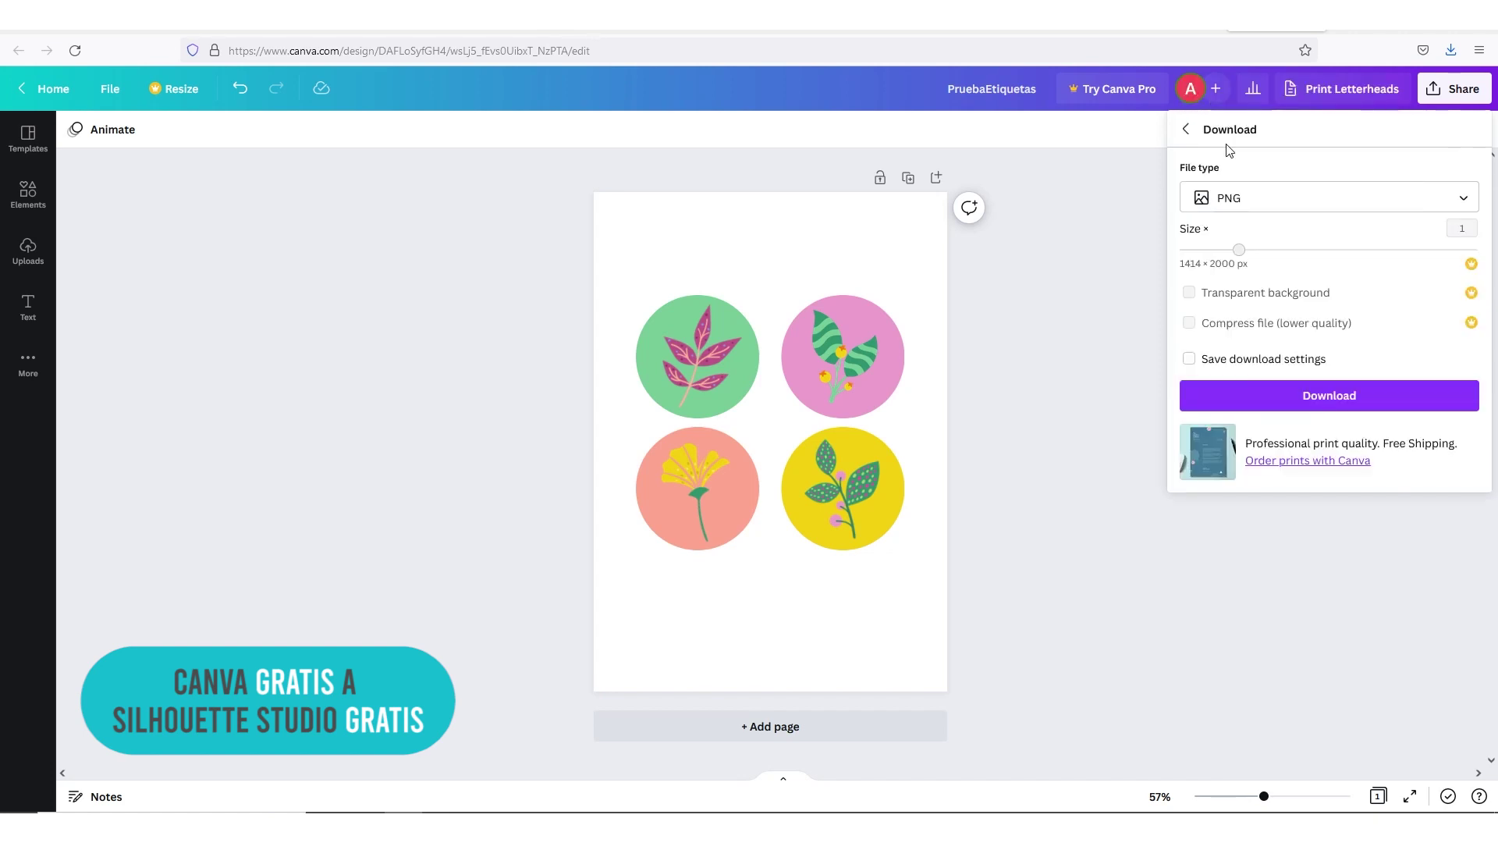
{"action": "left_click", "coordinate": [1190, 295]}
{"action": "left_click", "coordinate": [1130, 219]}
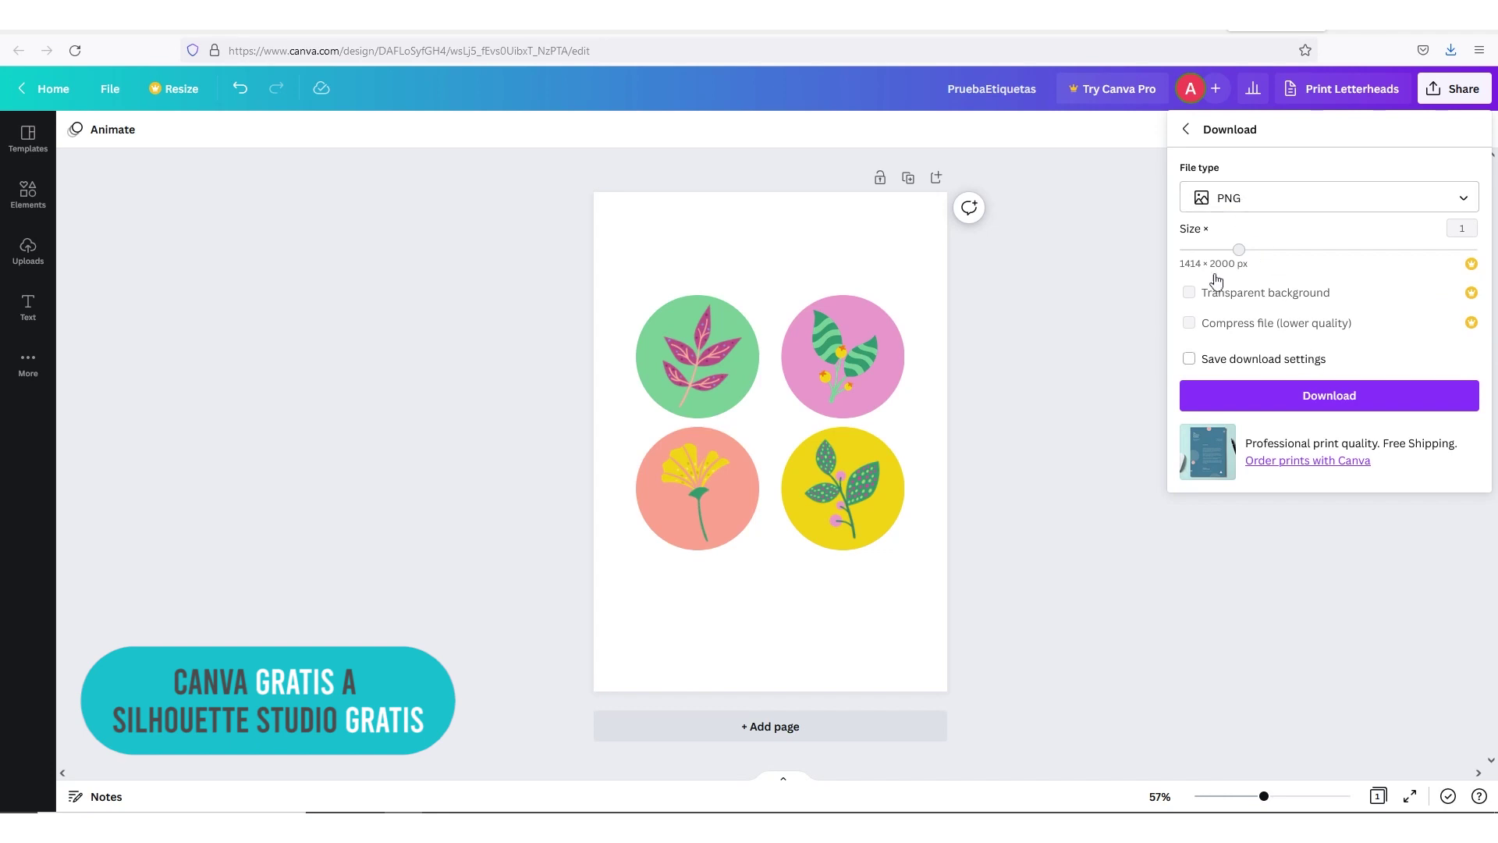
{"action": "left_click", "coordinate": [1285, 396]}
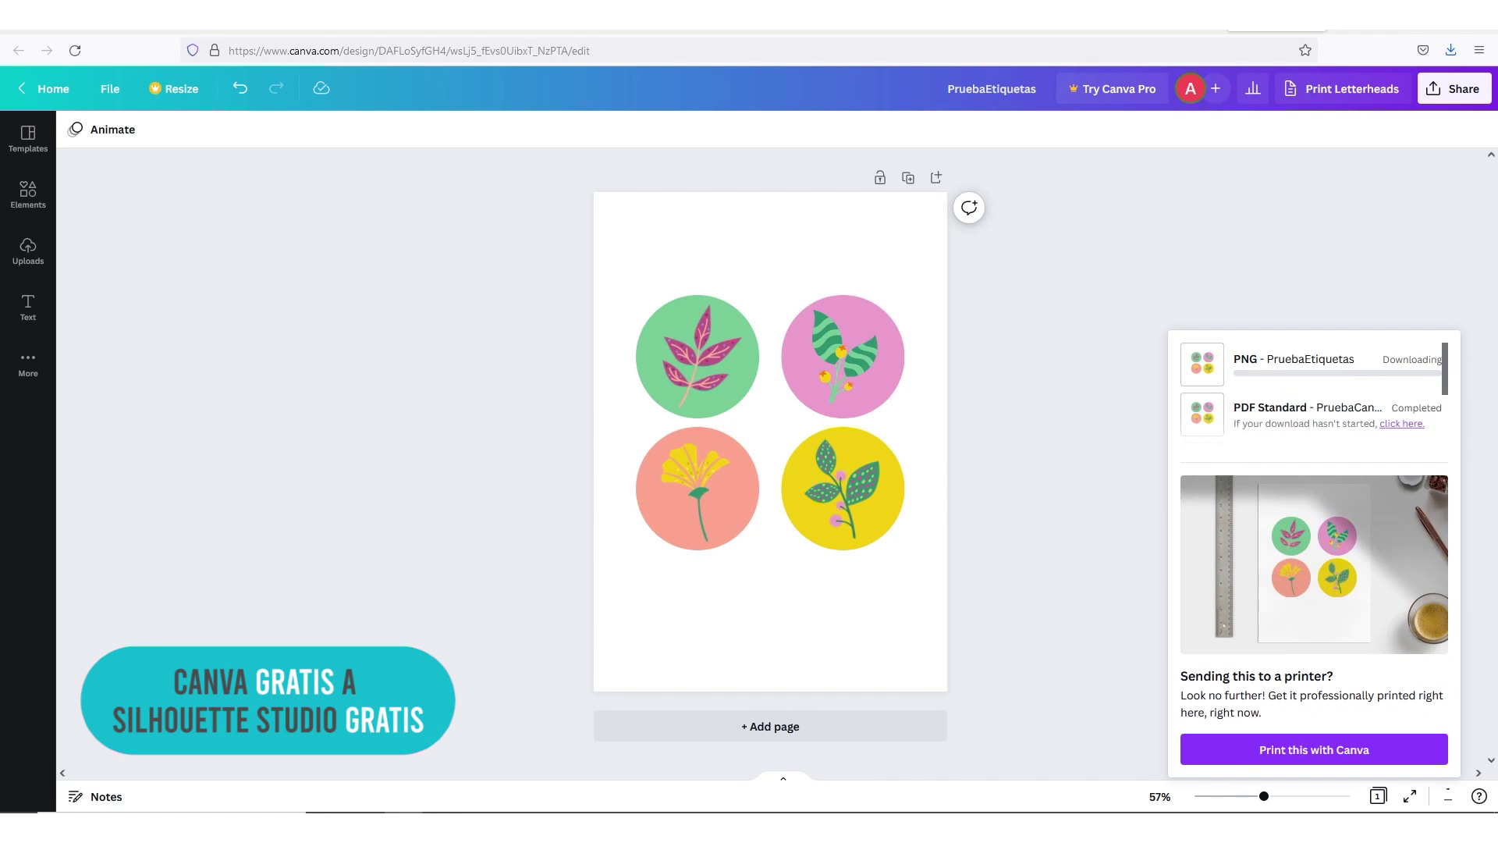
- Switch to Silhouette Studio and open PruebaEtiquetas.png from the Descargas folder
{"action": "left_click", "coordinate": [671, 745]}
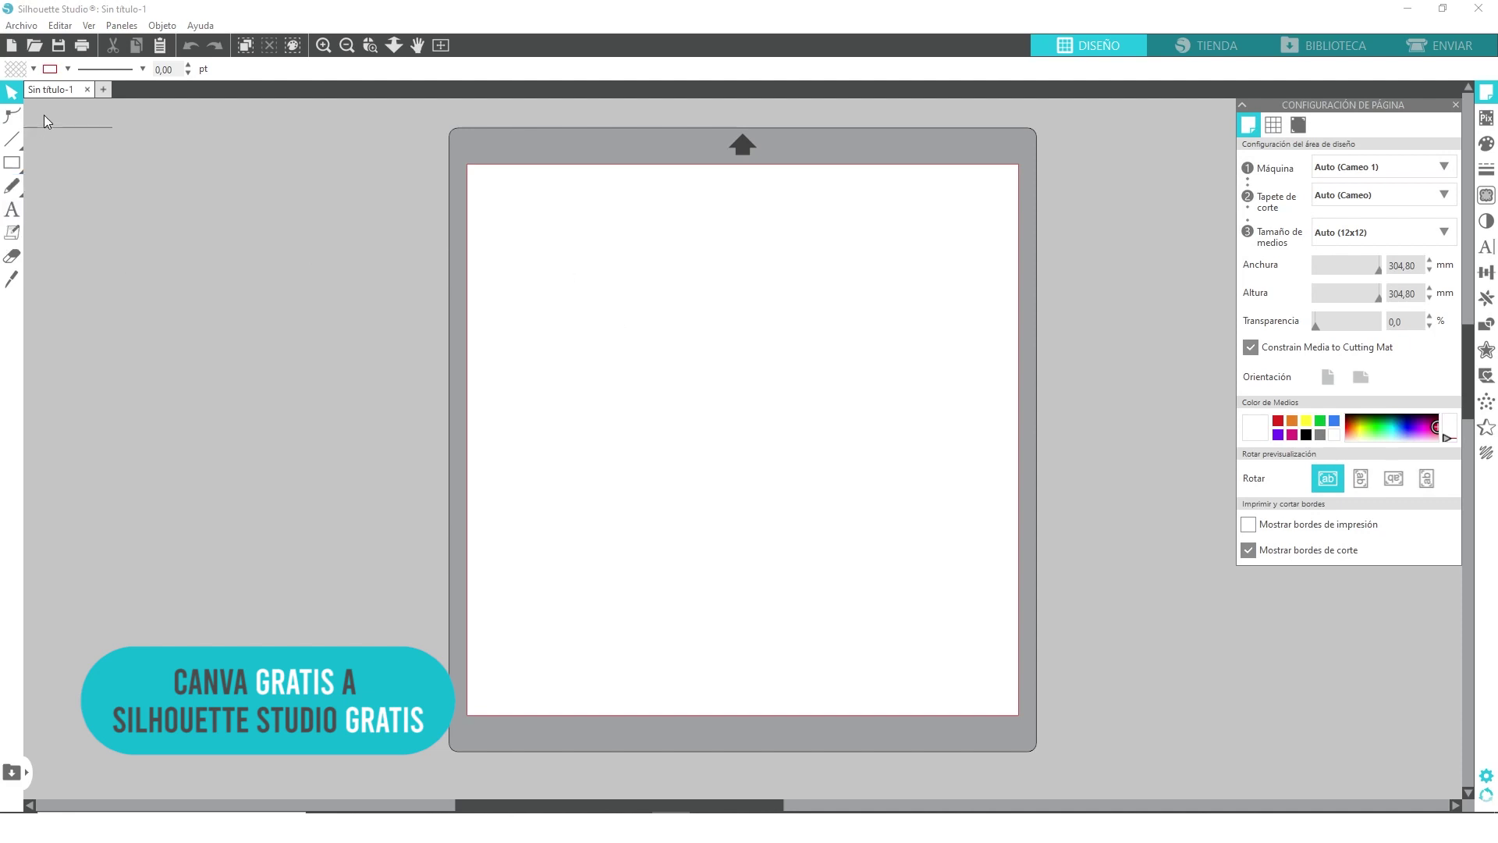
{"action": "left_click", "coordinate": [36, 41]}
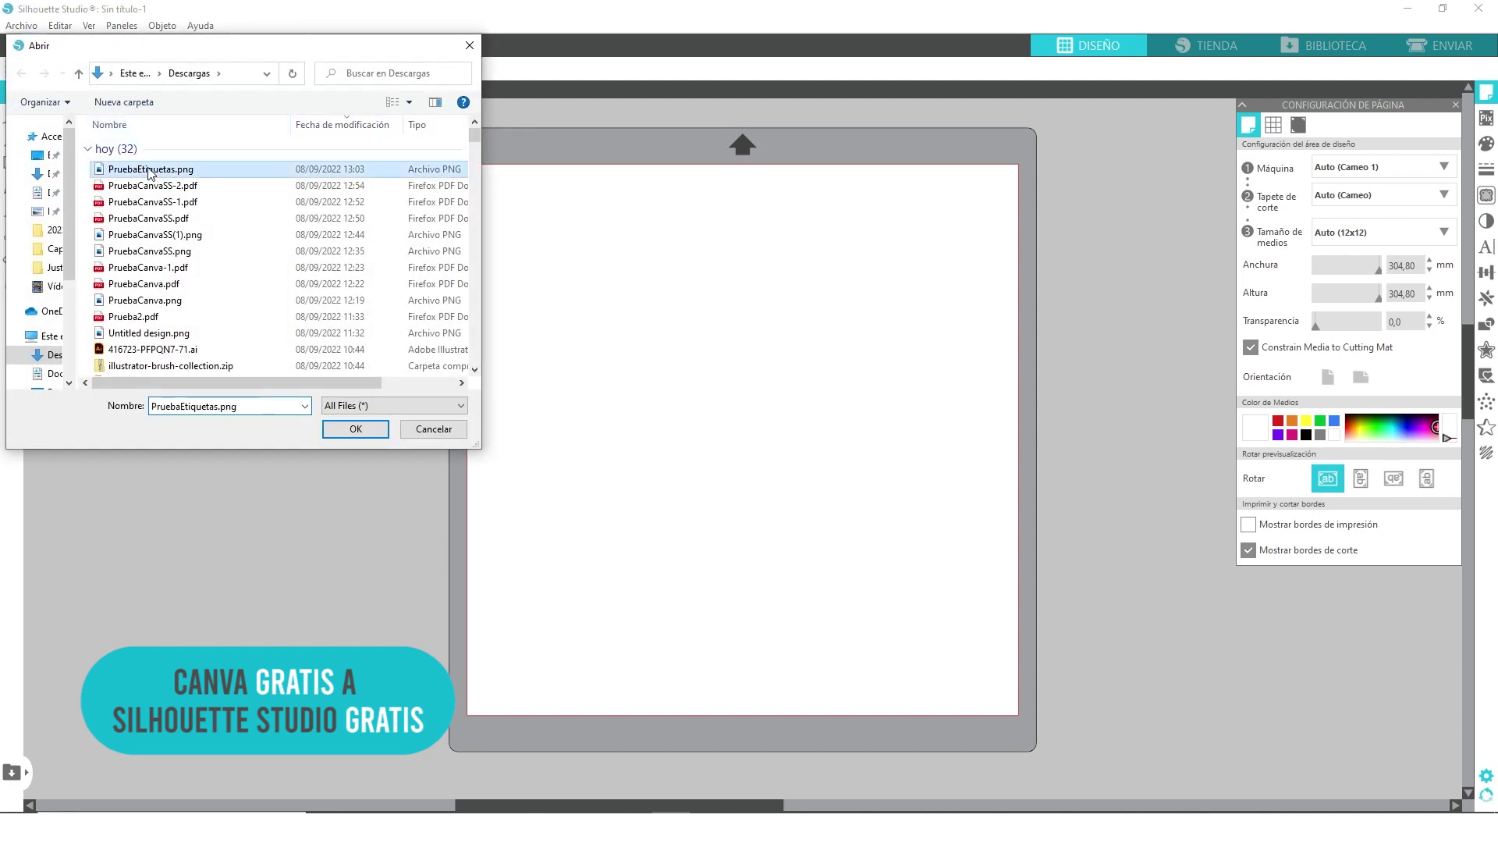
{"action": "double_click", "coordinate": [152, 171]}
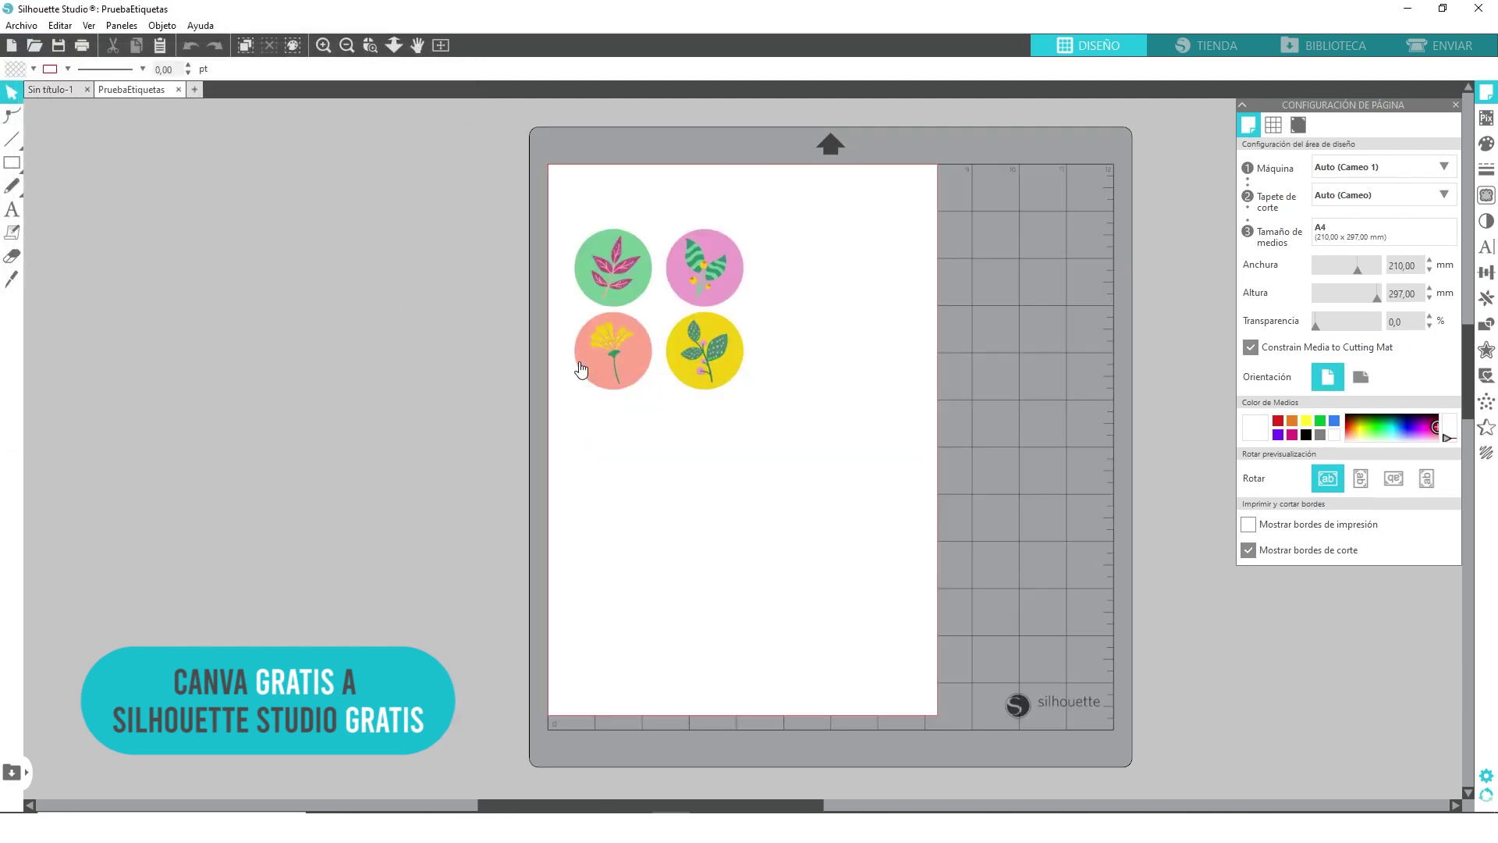
- Move the label image off the page and scale it proportionally to a width of 210 mm
{"action": "left_click", "coordinate": [687, 340]}
{"action": "left_click_drag", "start_coordinate": [687, 340], "coordinate": [416, 349]}
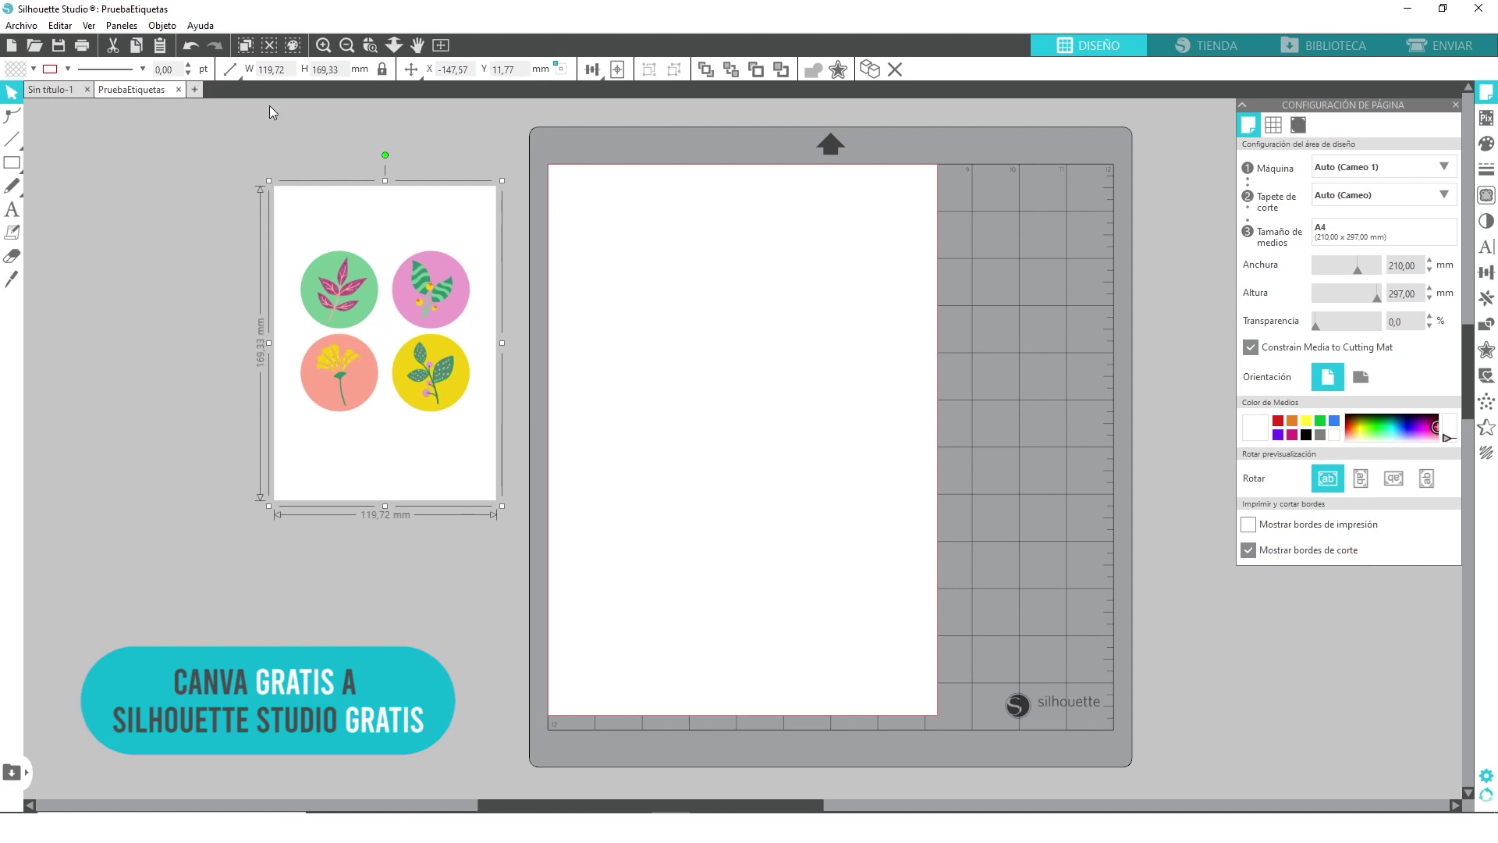
{"action": "left_click_drag", "start_coordinate": [291, 69], "coordinate": [258, 68]}
{"action": "mouse_move", "coordinate": [224, 74]}
{"action": "type", "text": "210"}
{"action": "key", "text": "Return"}
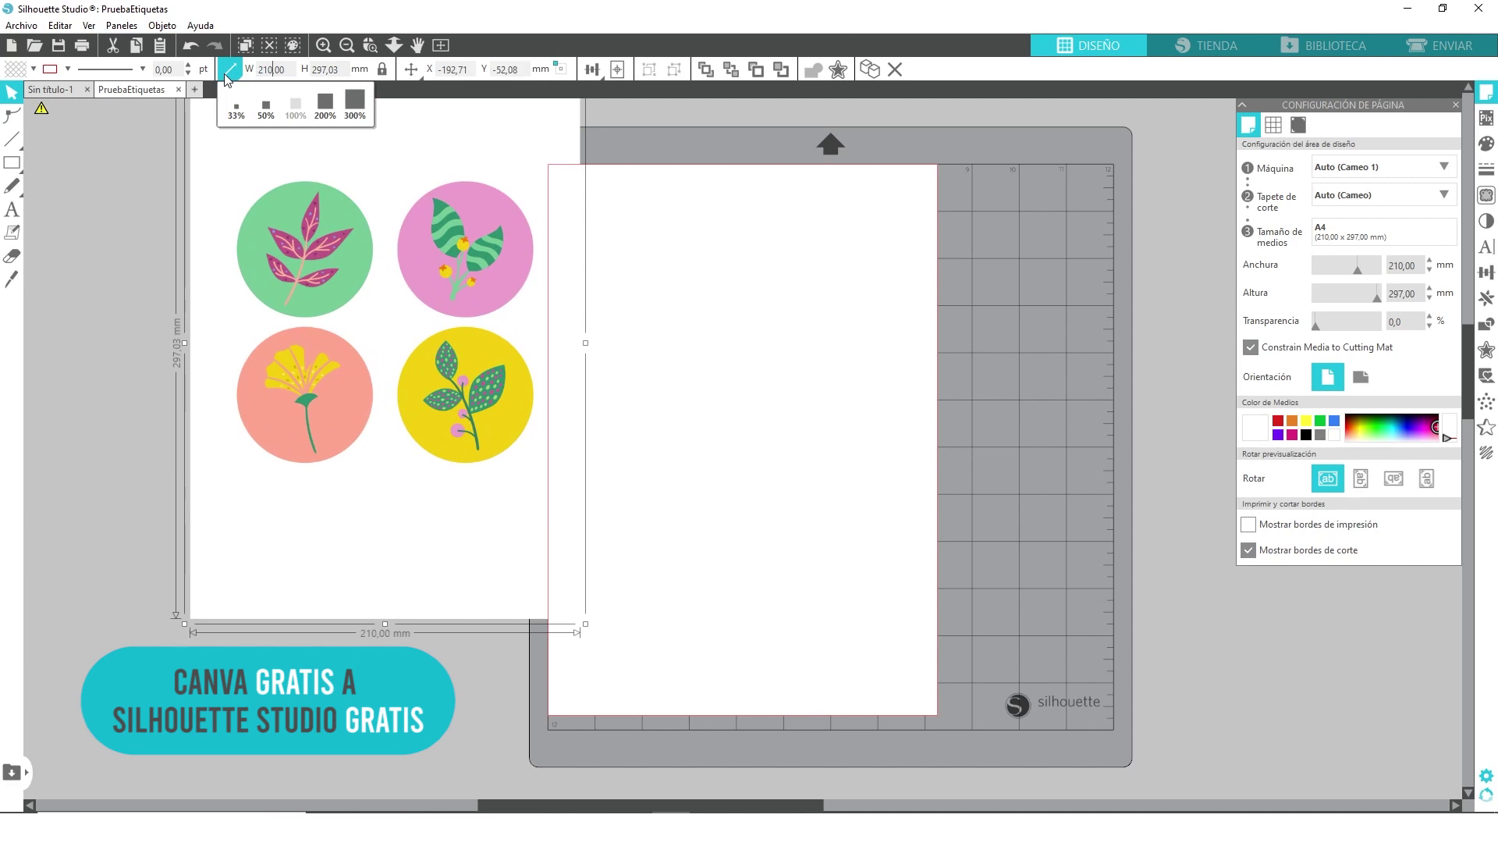
- Centre the resized label image on the A4 page
{"action": "left_click", "coordinate": [618, 78]}
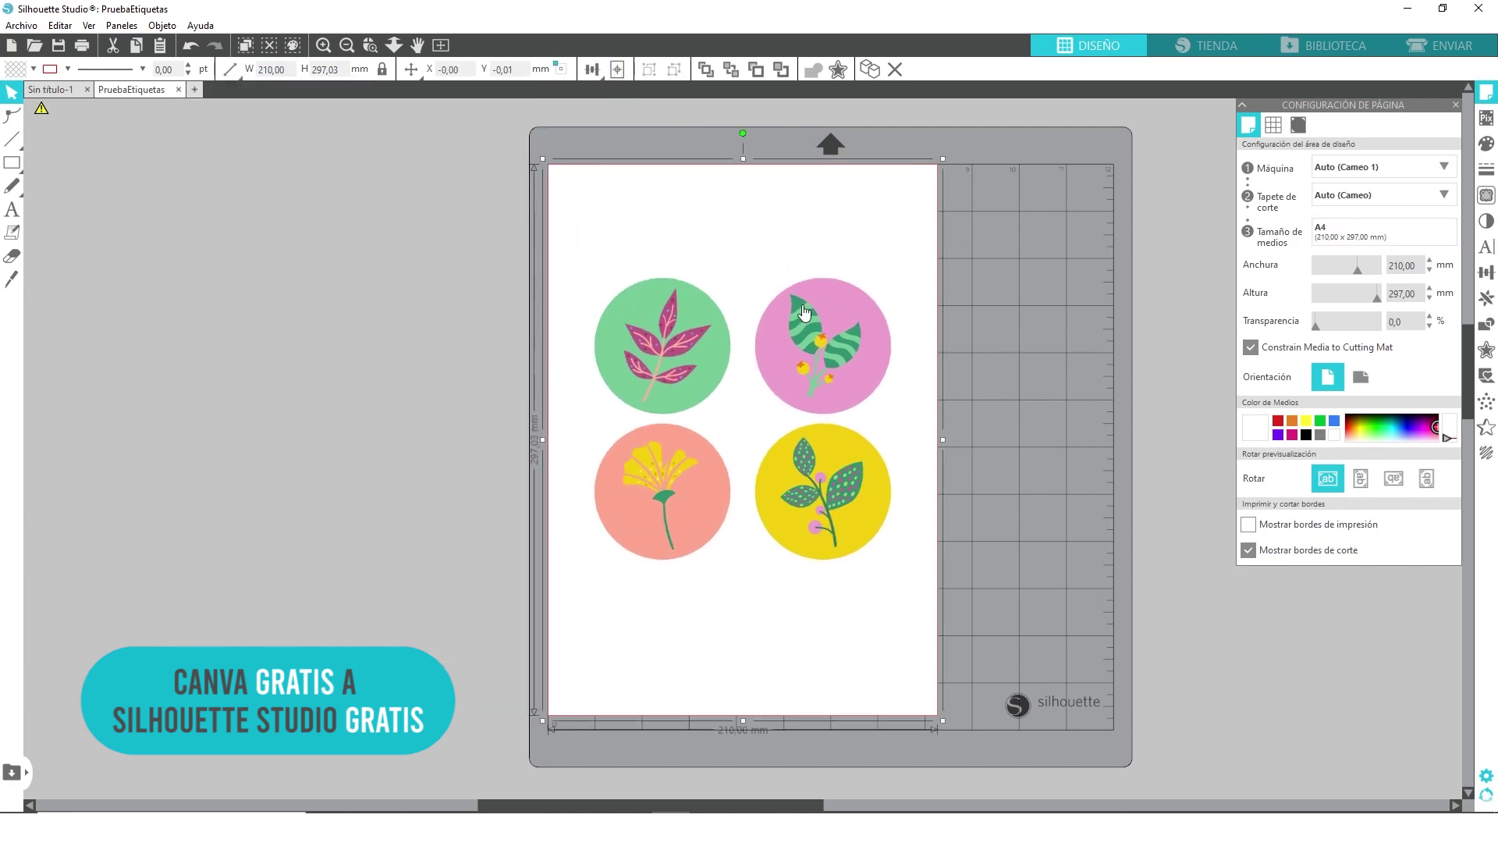
{"action": "left_click_drag", "start_coordinate": [942, 179], "coordinate": [680, 185]}
{"action": "left_click", "coordinate": [618, 70]}
{"action": "left_click", "coordinate": [988, 264]}
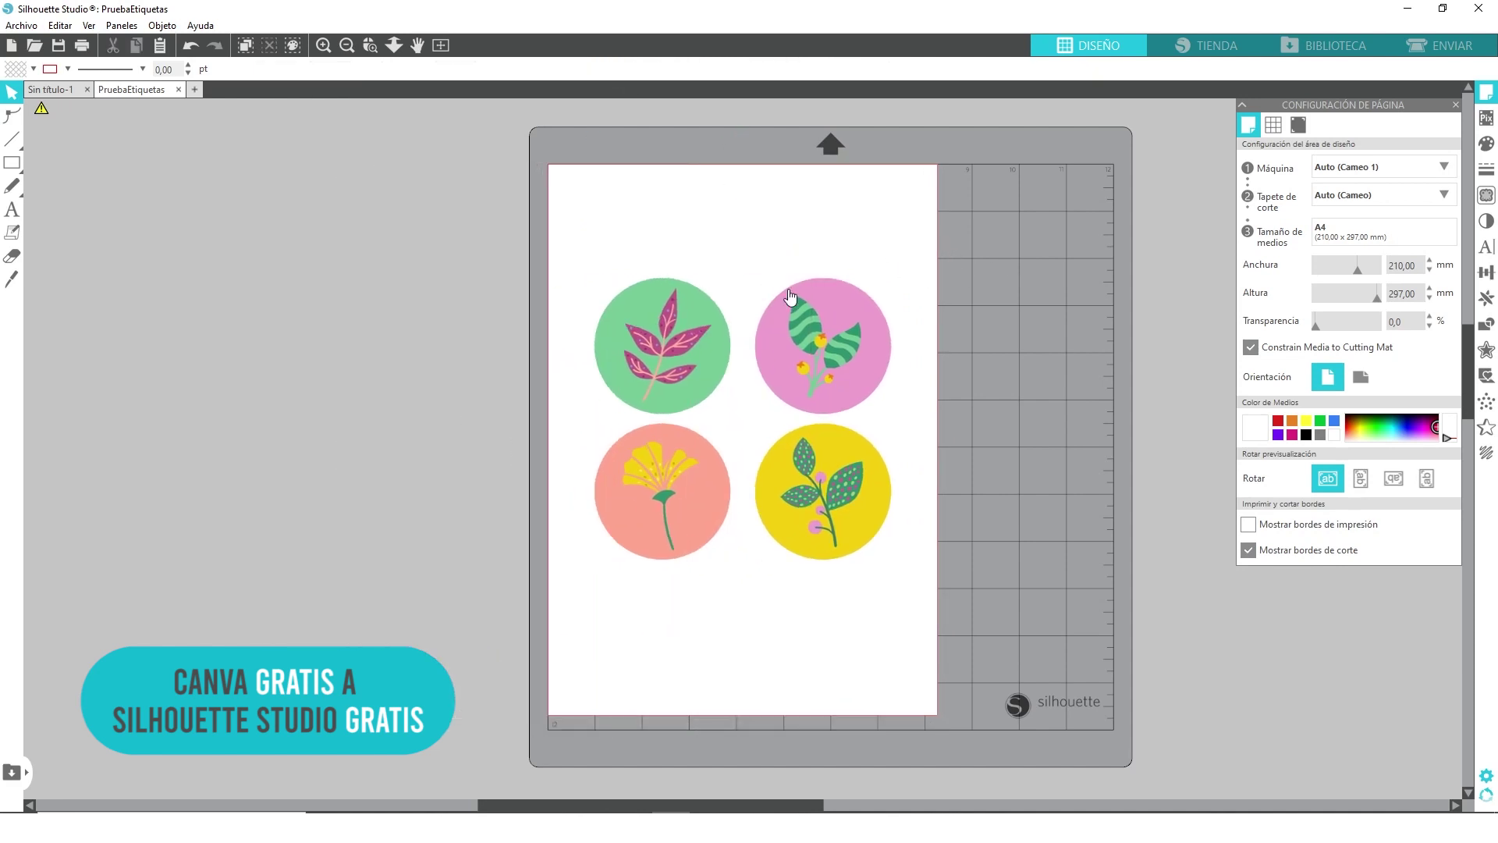
- Check the image's cut lines in the send view, trying Cortar and reverting to No cortar, and return to the design view
{"action": "left_click", "coordinate": [1428, 47]}
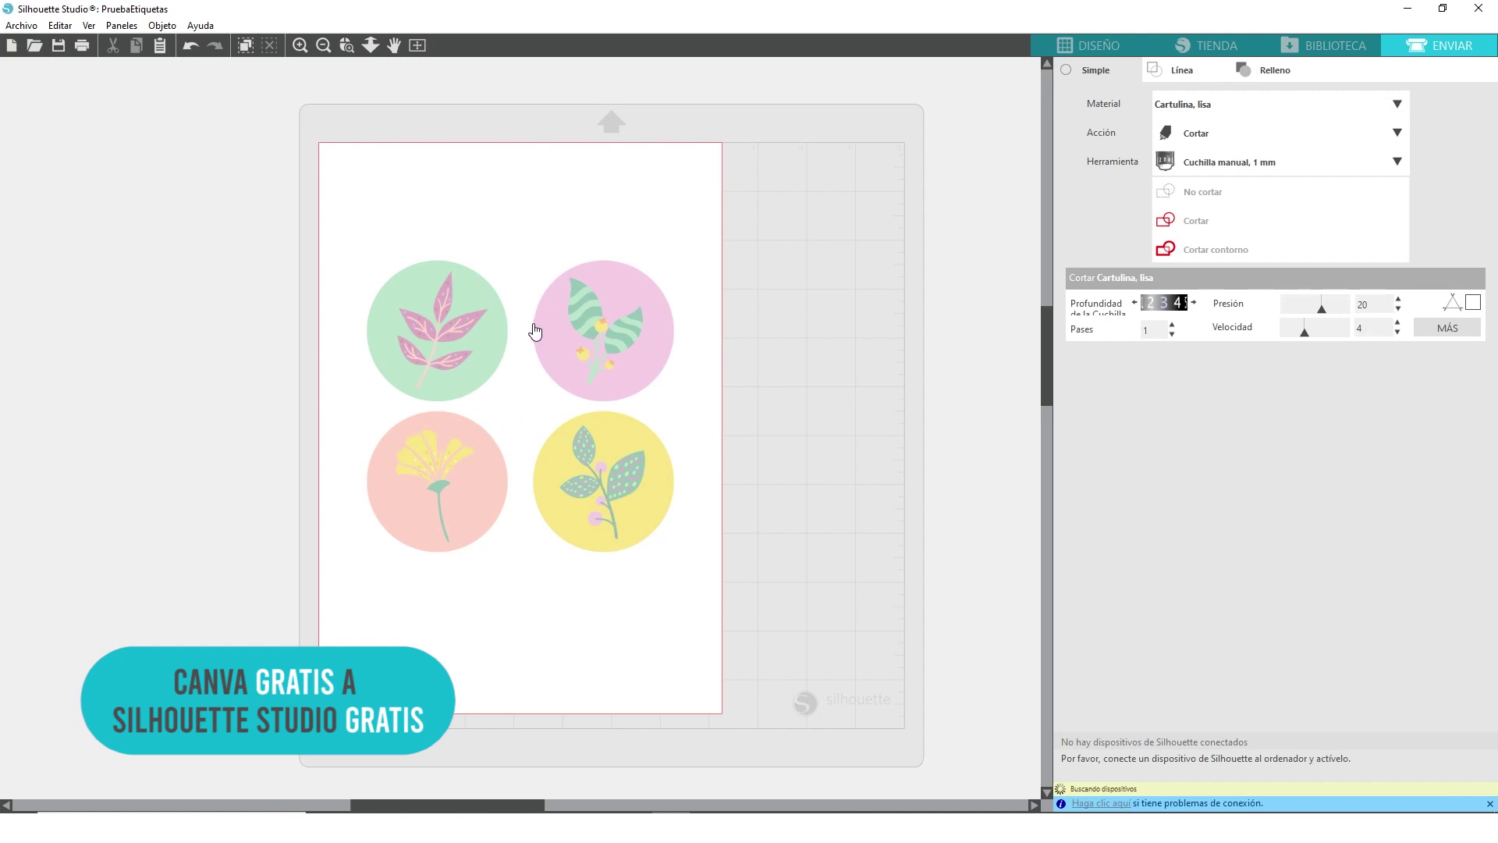
{"action": "left_click", "coordinate": [616, 293]}
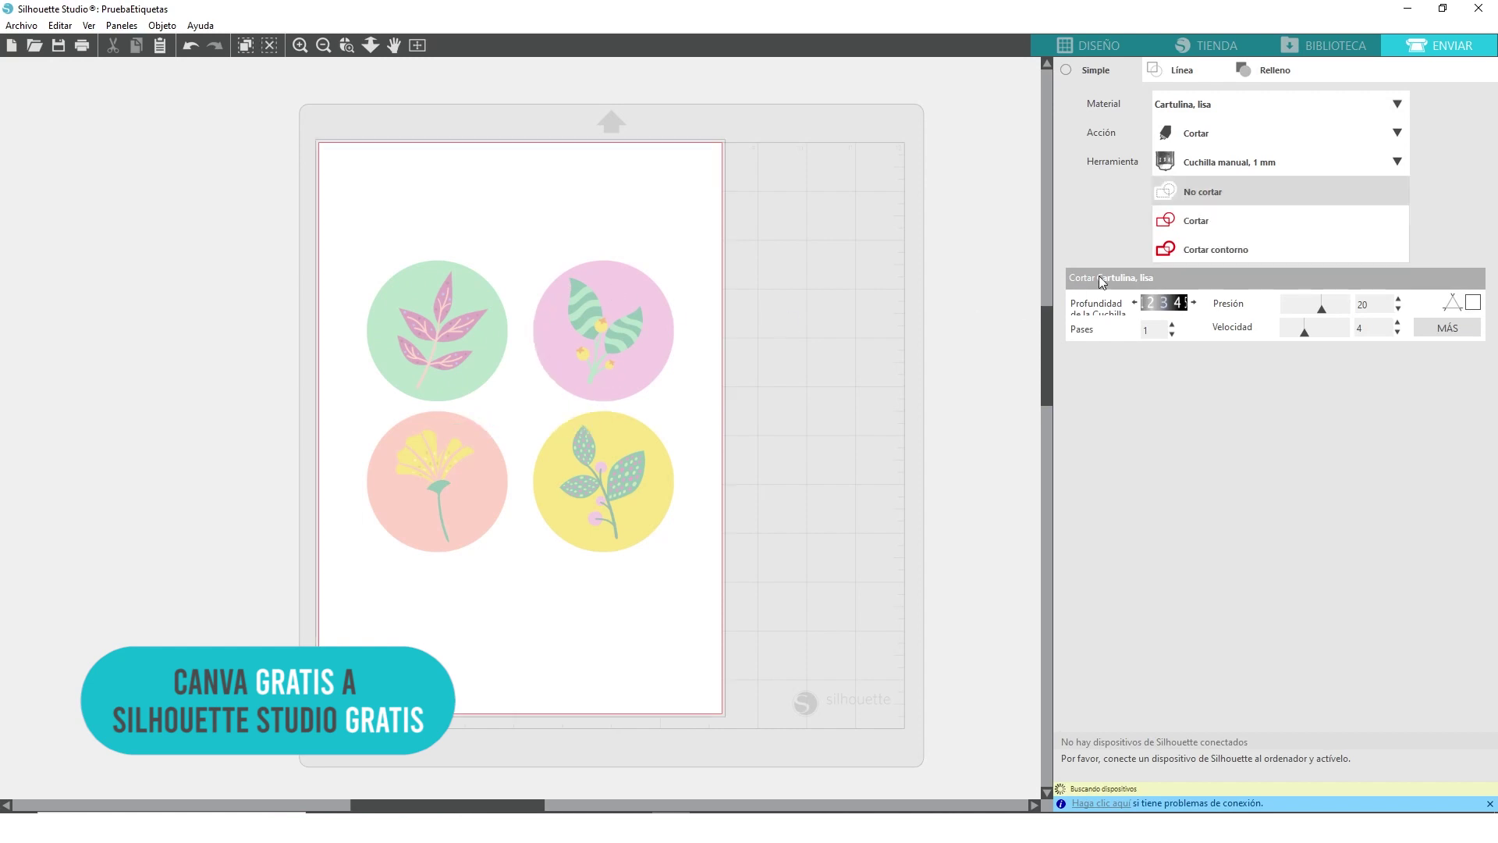
{"action": "left_click", "coordinate": [1179, 224]}
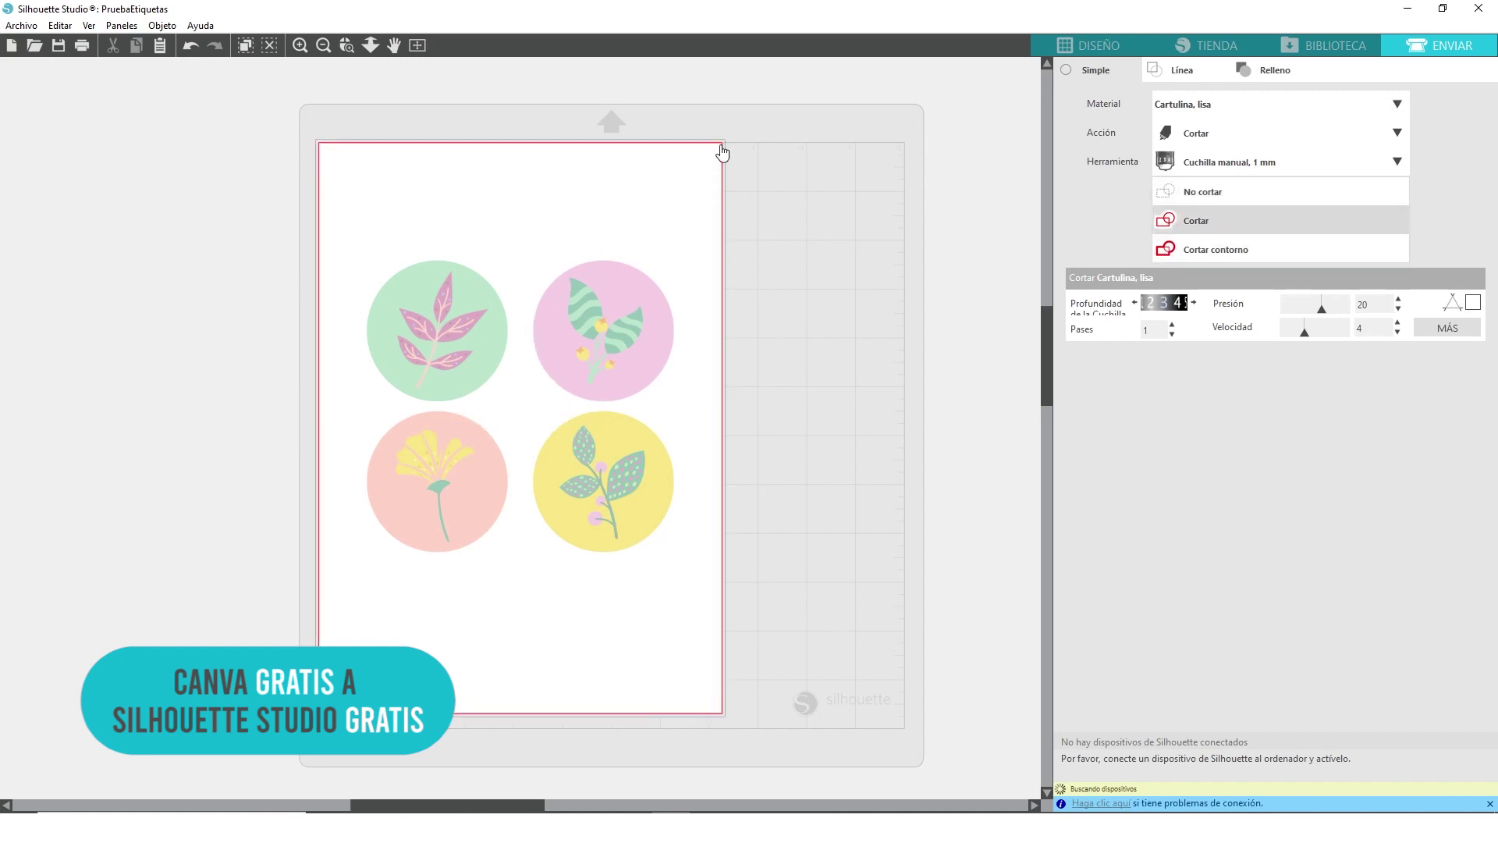
{"action": "left_click", "coordinate": [1192, 198]}
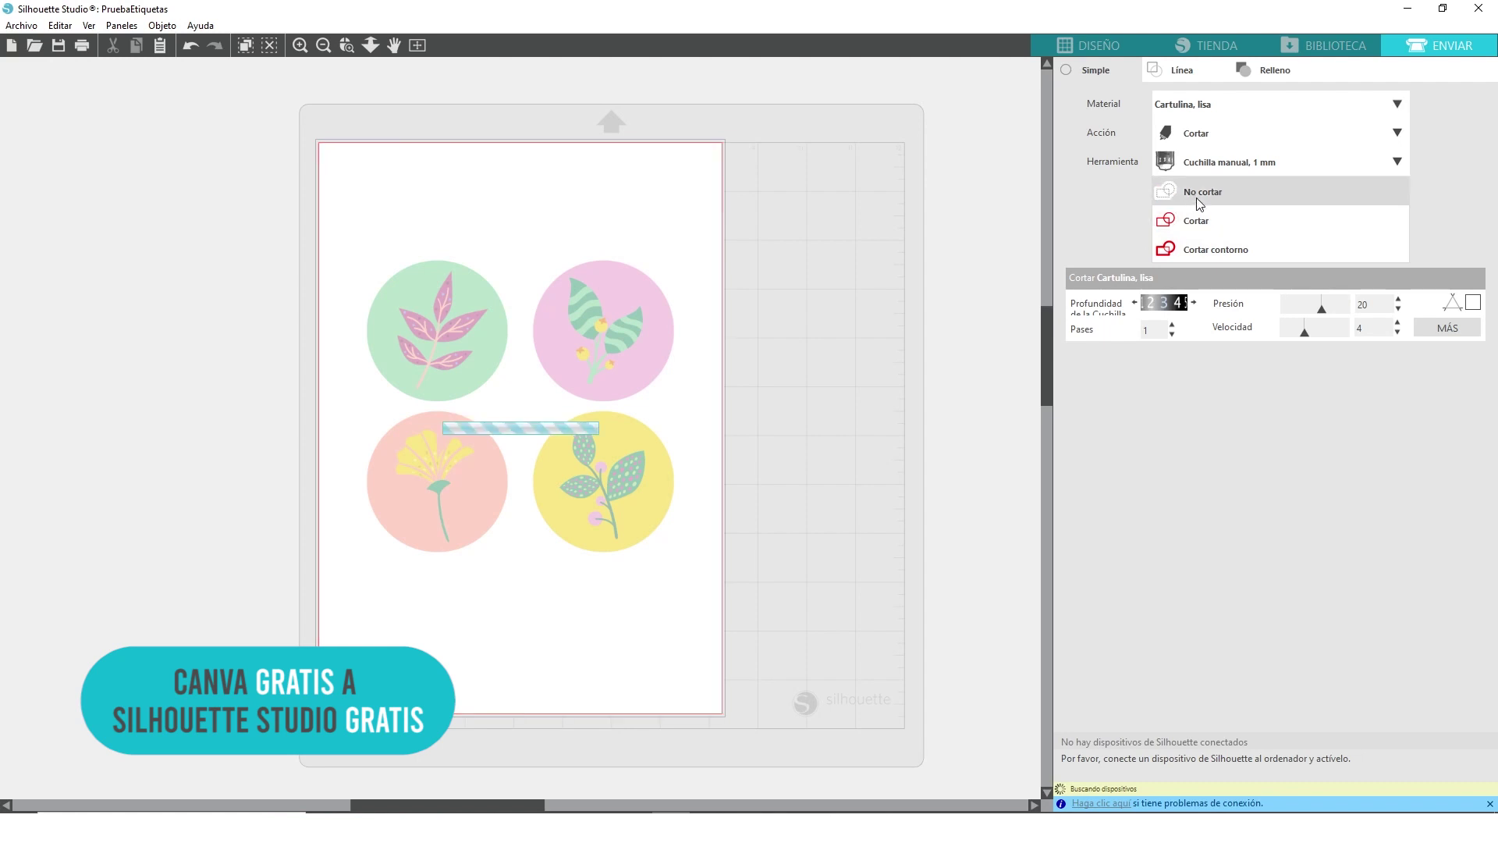
{"action": "left_click", "coordinate": [1092, 44]}
{"action": "left_click", "coordinate": [958, 253]}
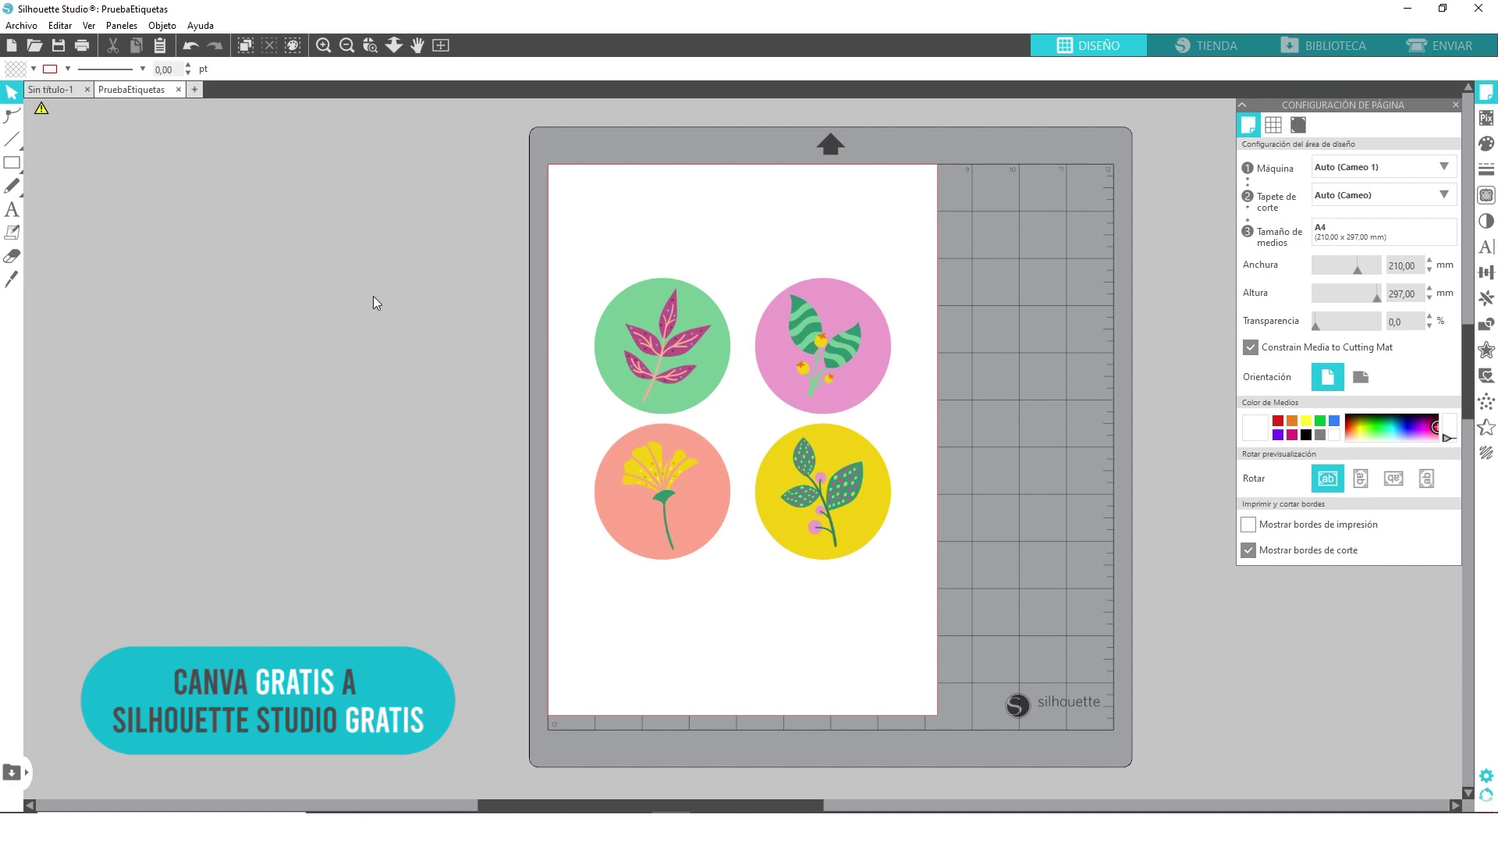
- Draw a trial circle about 69 mm in diameter beside the page and delete it
{"action": "mouse_move", "coordinate": [34, 174]}
{"action": "left_click", "coordinate": [80, 165]}
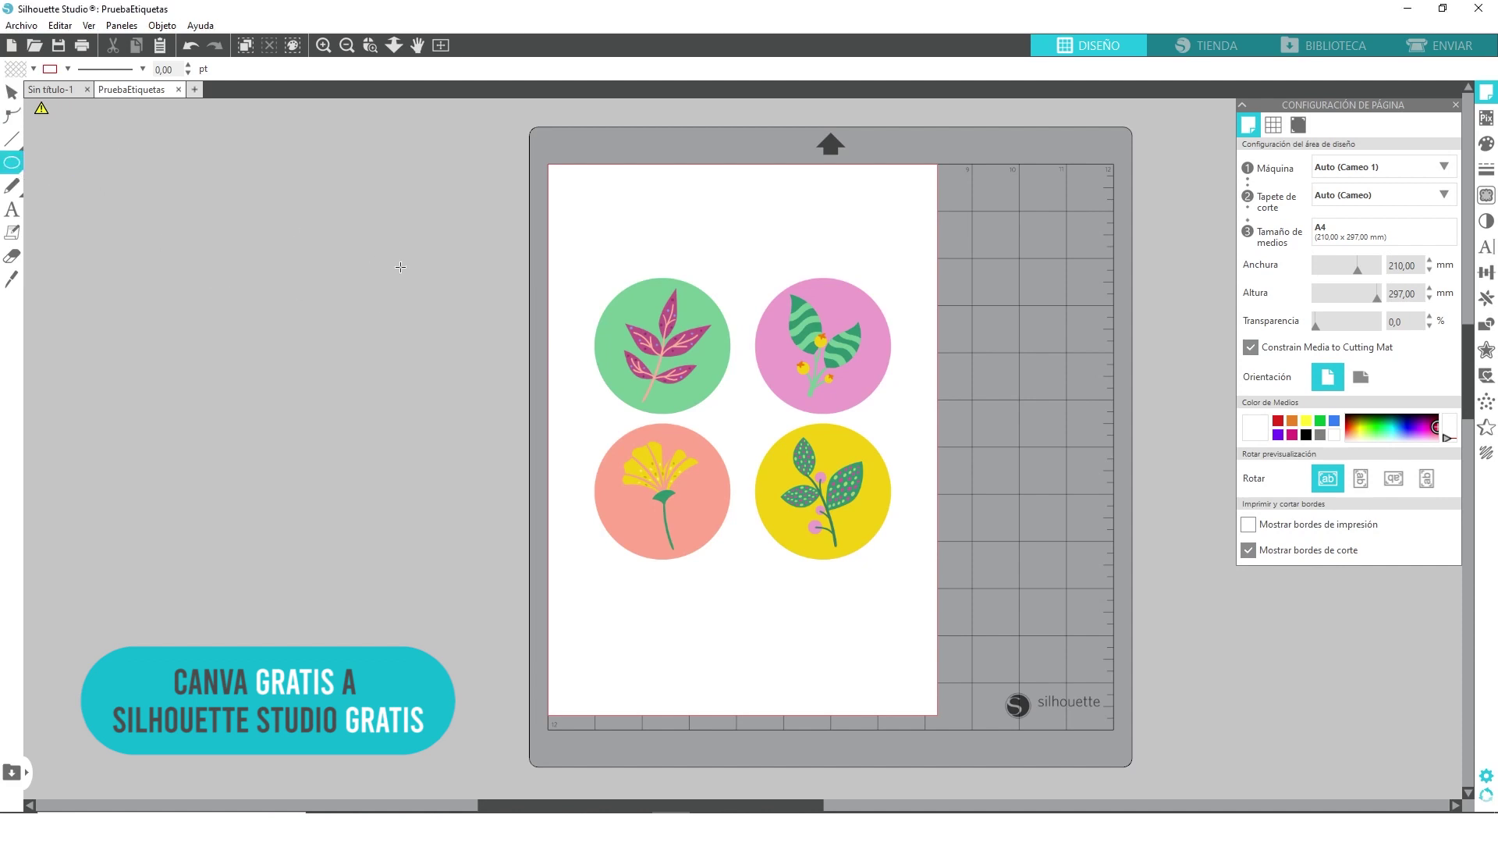
{"action": "mouse_move", "coordinate": [575, 364]}
{"action": "left_mouse_down"}
{"action": "mouse_move", "coordinate": [621, 433]}
{"action": "mouse_move", "coordinate": [676, 411]}
{"action": "mouse_move", "coordinate": [576, 417]}
{"action": "mouse_move", "coordinate": [521, 377]}
{"action": "mouse_move", "coordinate": [333, 373]}
{"action": "left_mouse_up"}
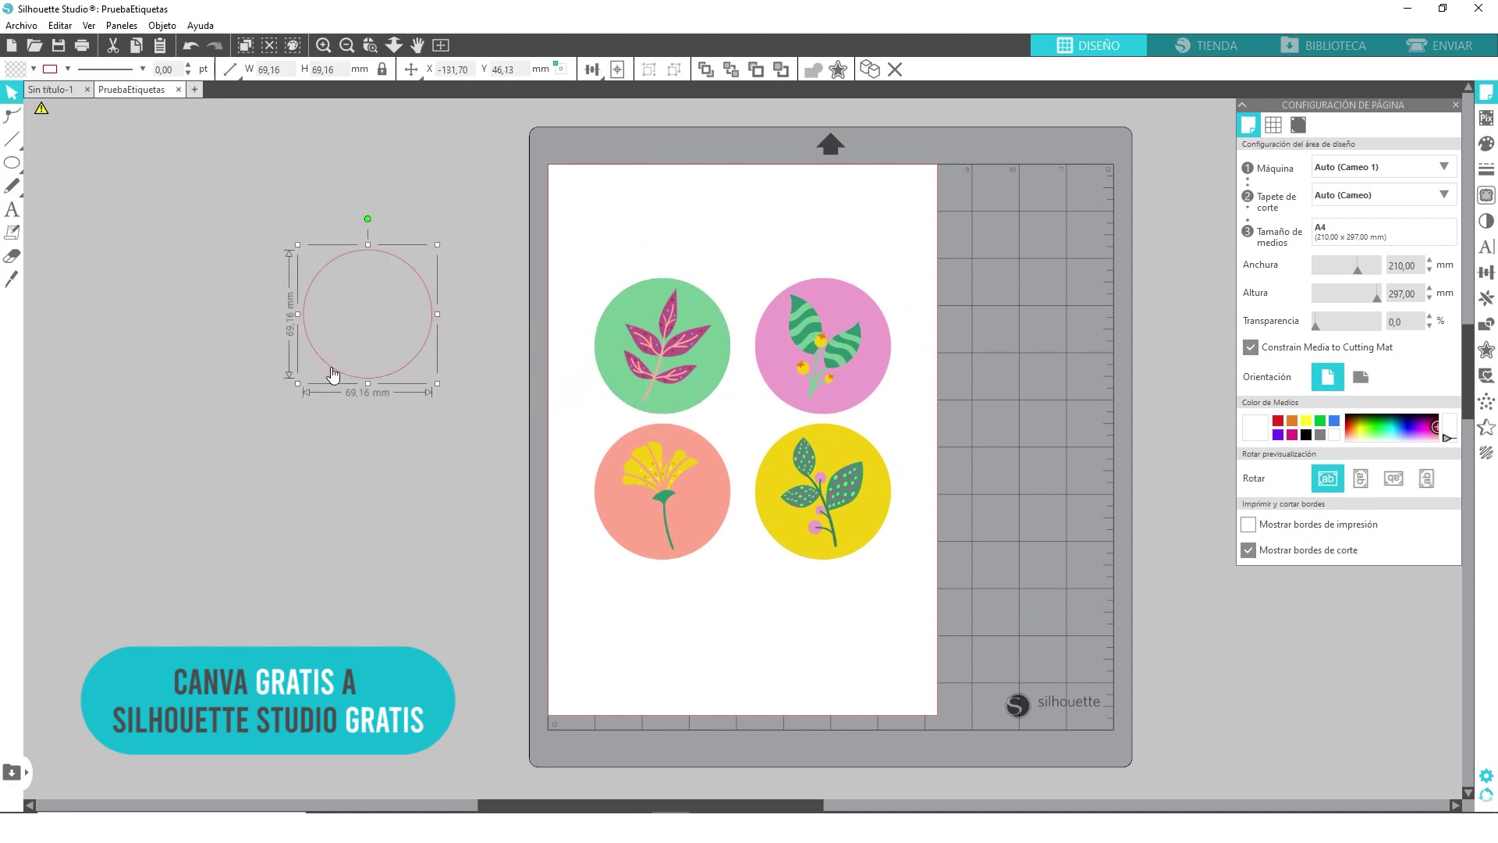
{"action": "key", "text": "Delete"}
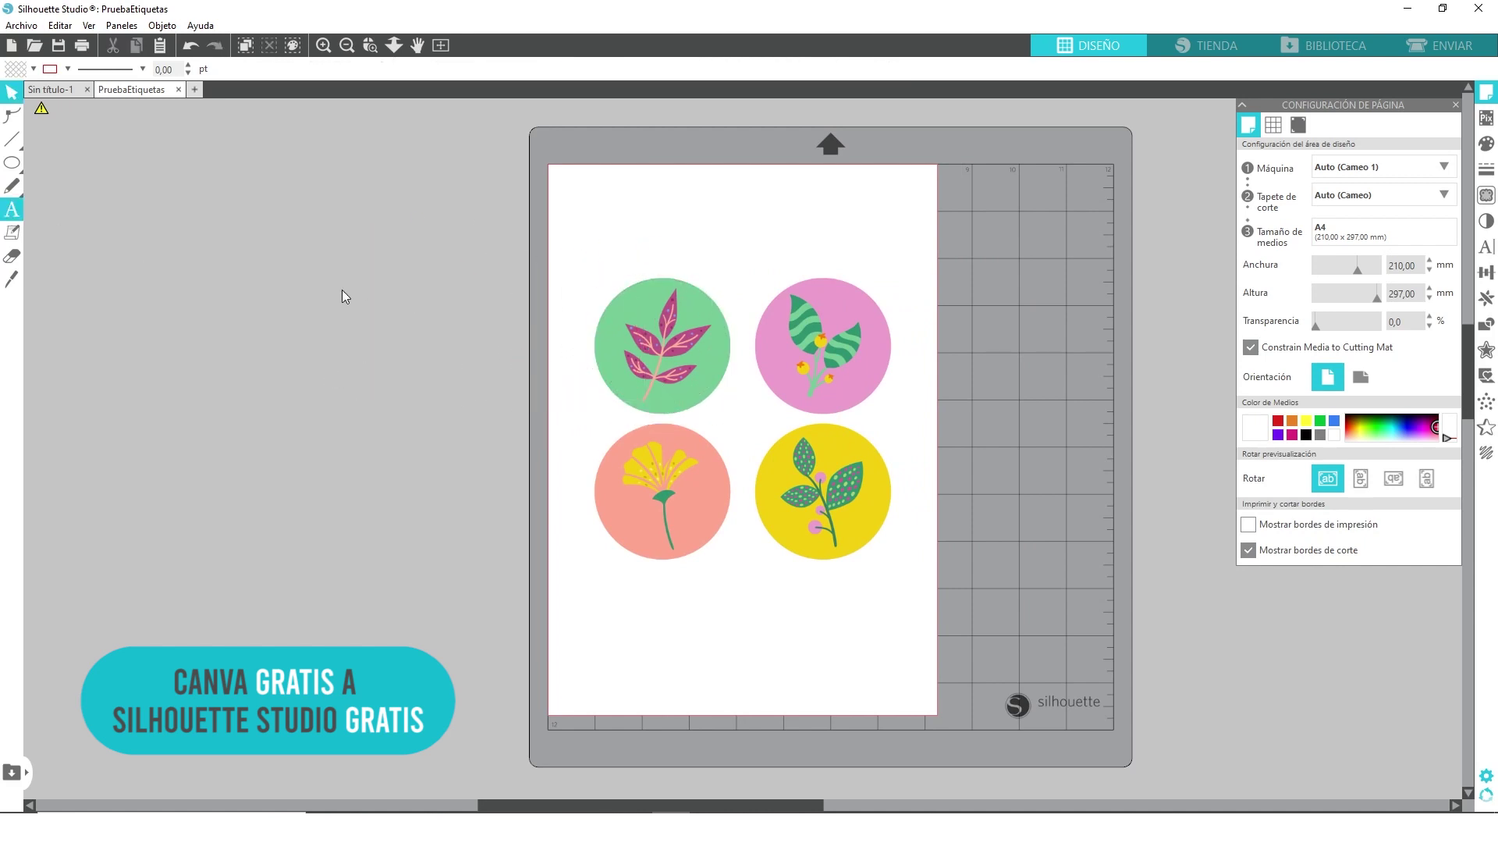
- Trace the outer contours of all four circular labels with a 79% threshold and check the cut lines in the send view
{"action": "left_click", "coordinate": [1486, 197]}
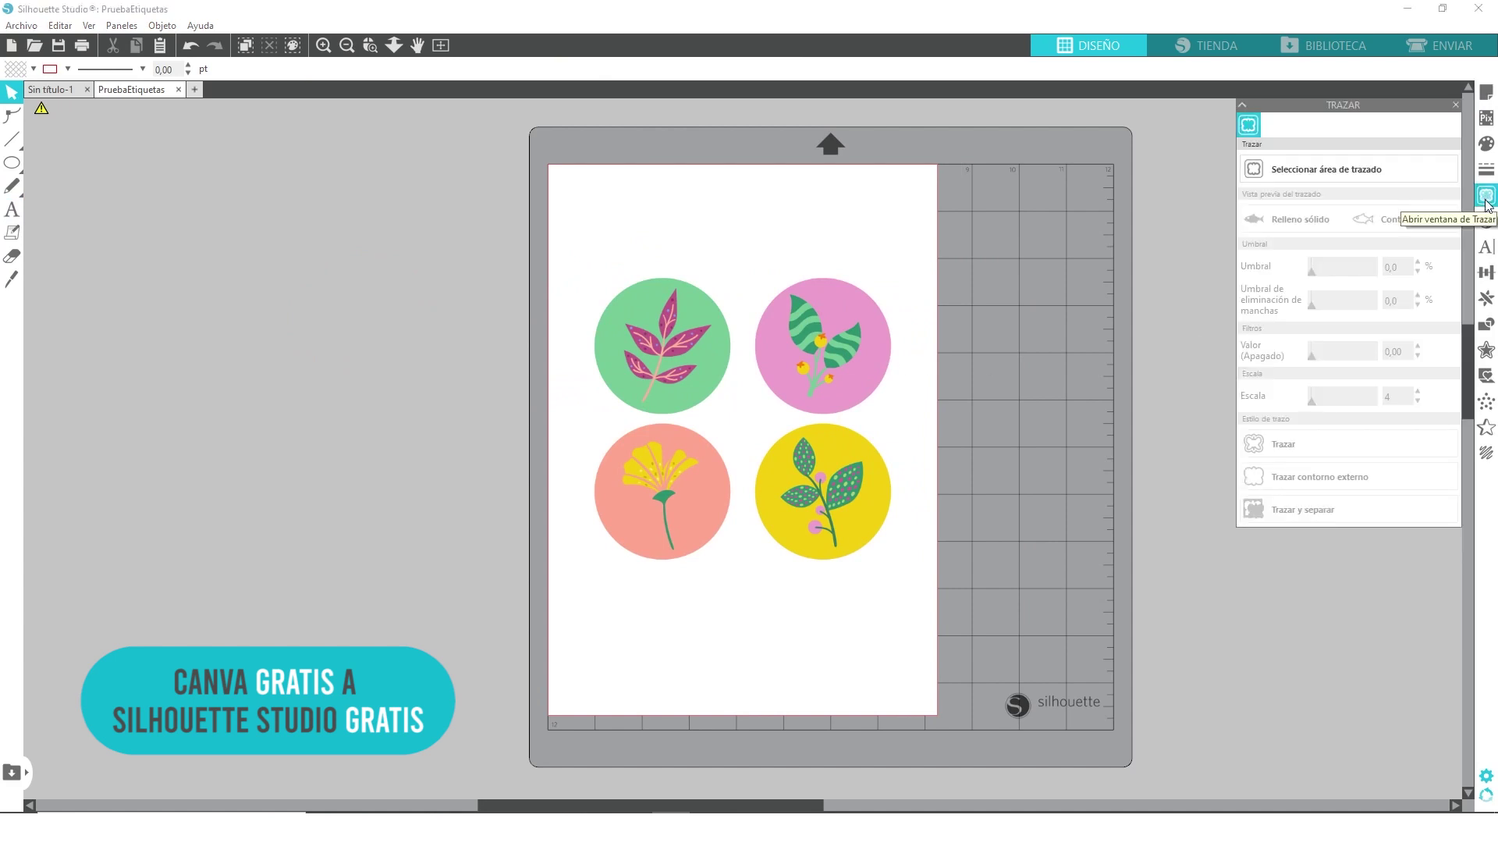
{"action": "left_click", "coordinate": [1381, 170]}
{"action": "mouse_move", "coordinate": [582, 266]}
{"action": "left_mouse_down"}
{"action": "mouse_move", "coordinate": [641, 372]}
{"action": "mouse_move", "coordinate": [912, 586]}
{"action": "left_mouse_up"}
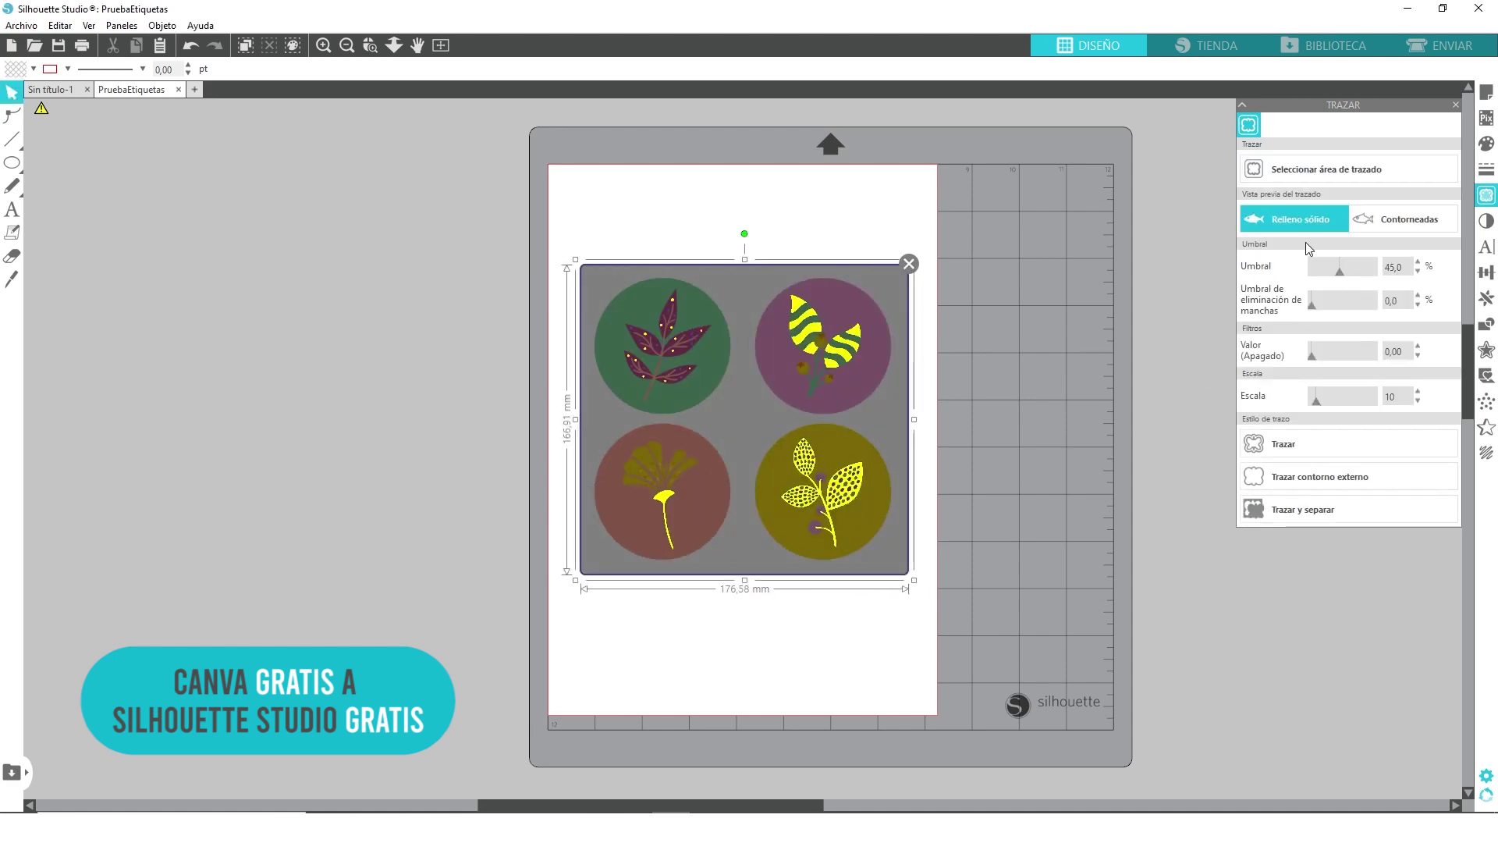
{"action": "left_click_drag", "start_coordinate": [1341, 272], "coordinate": [1365, 279]}
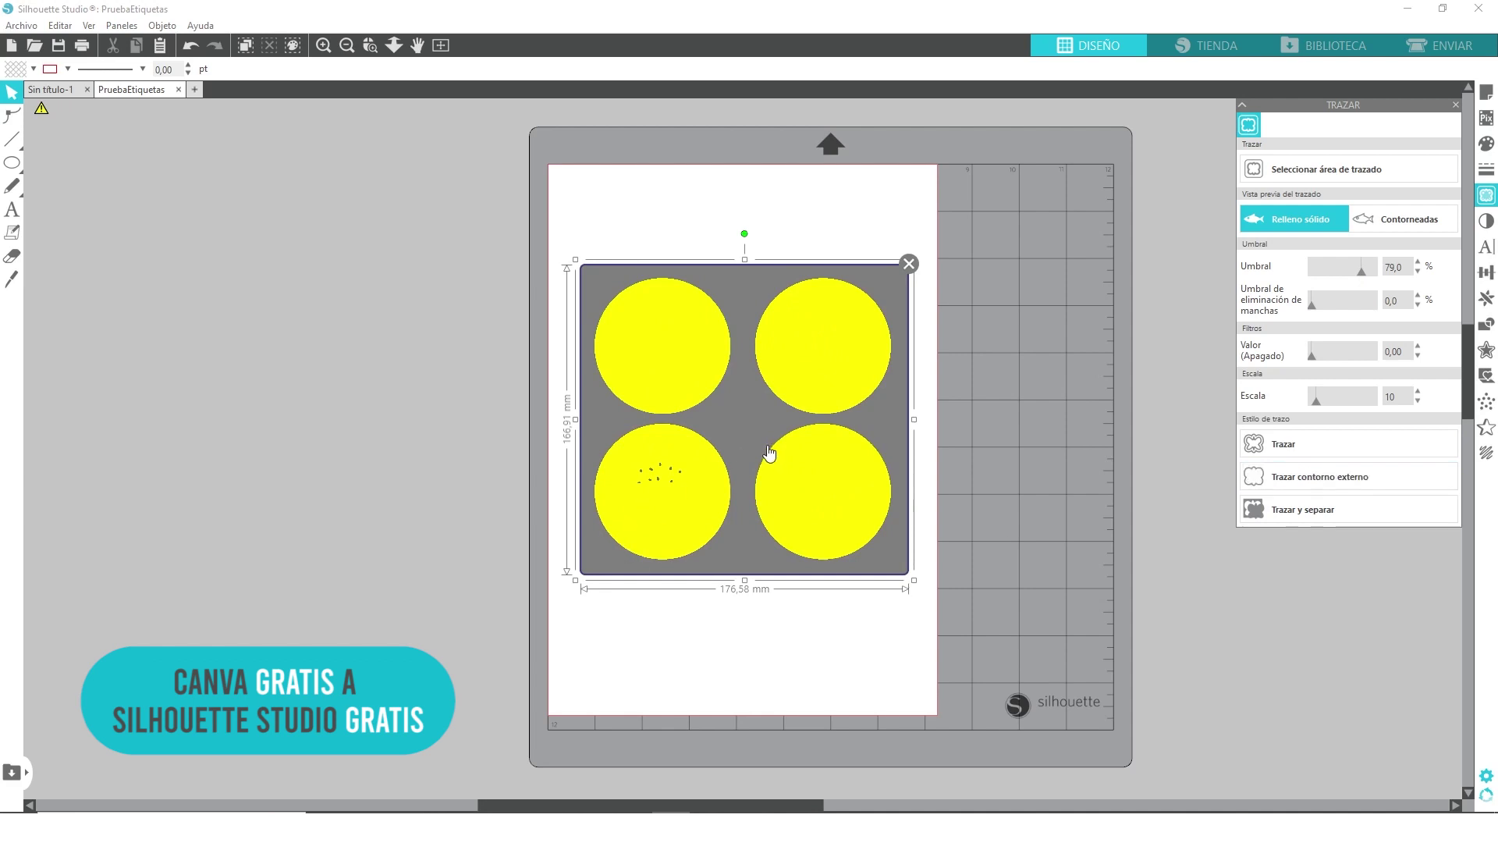
{"action": "left_click", "coordinate": [1318, 476]}
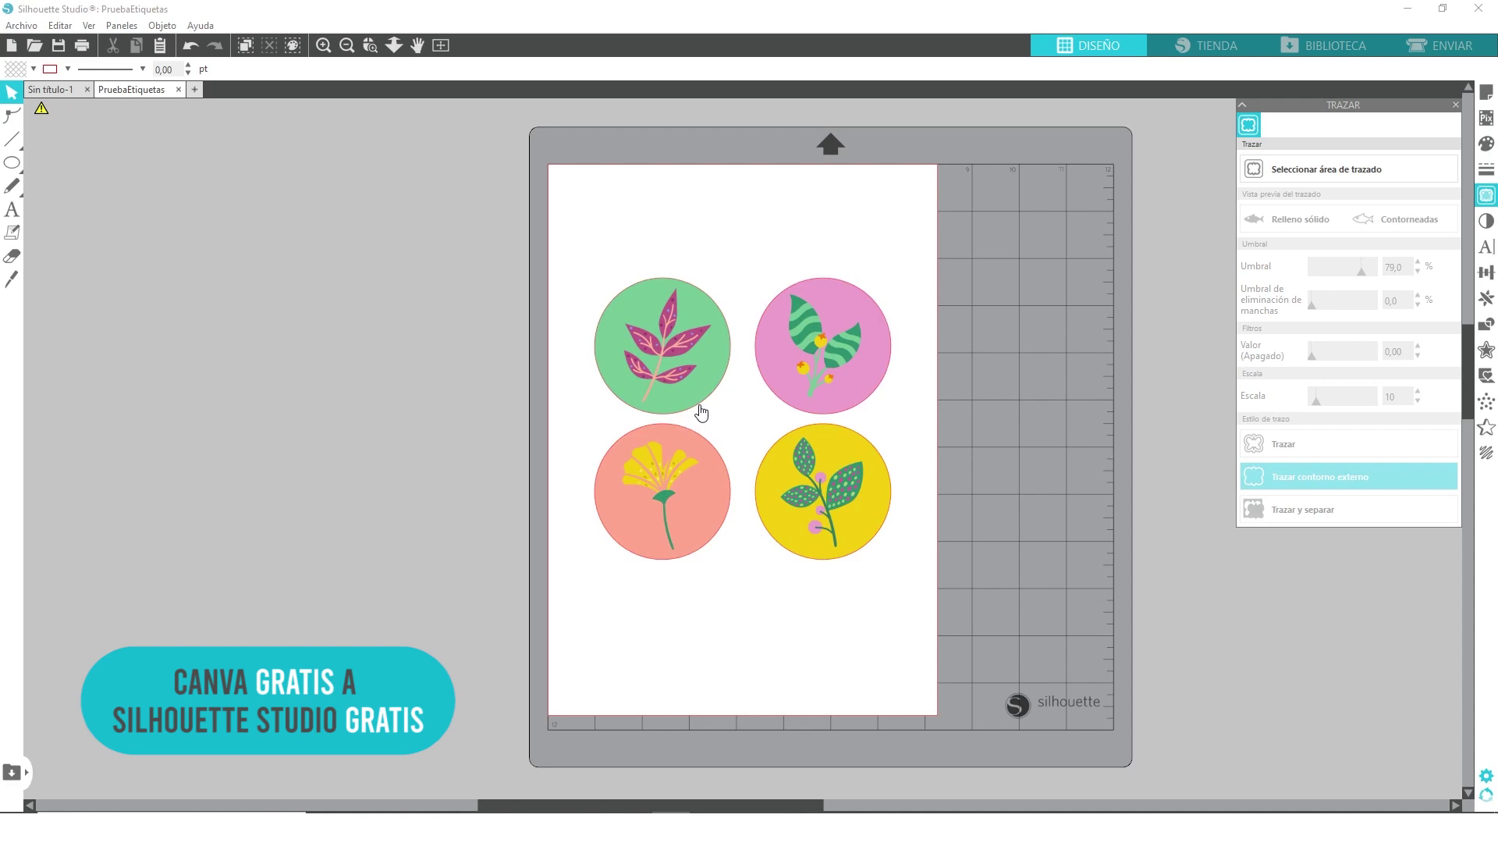
{"action": "left_click", "coordinate": [1444, 47]}
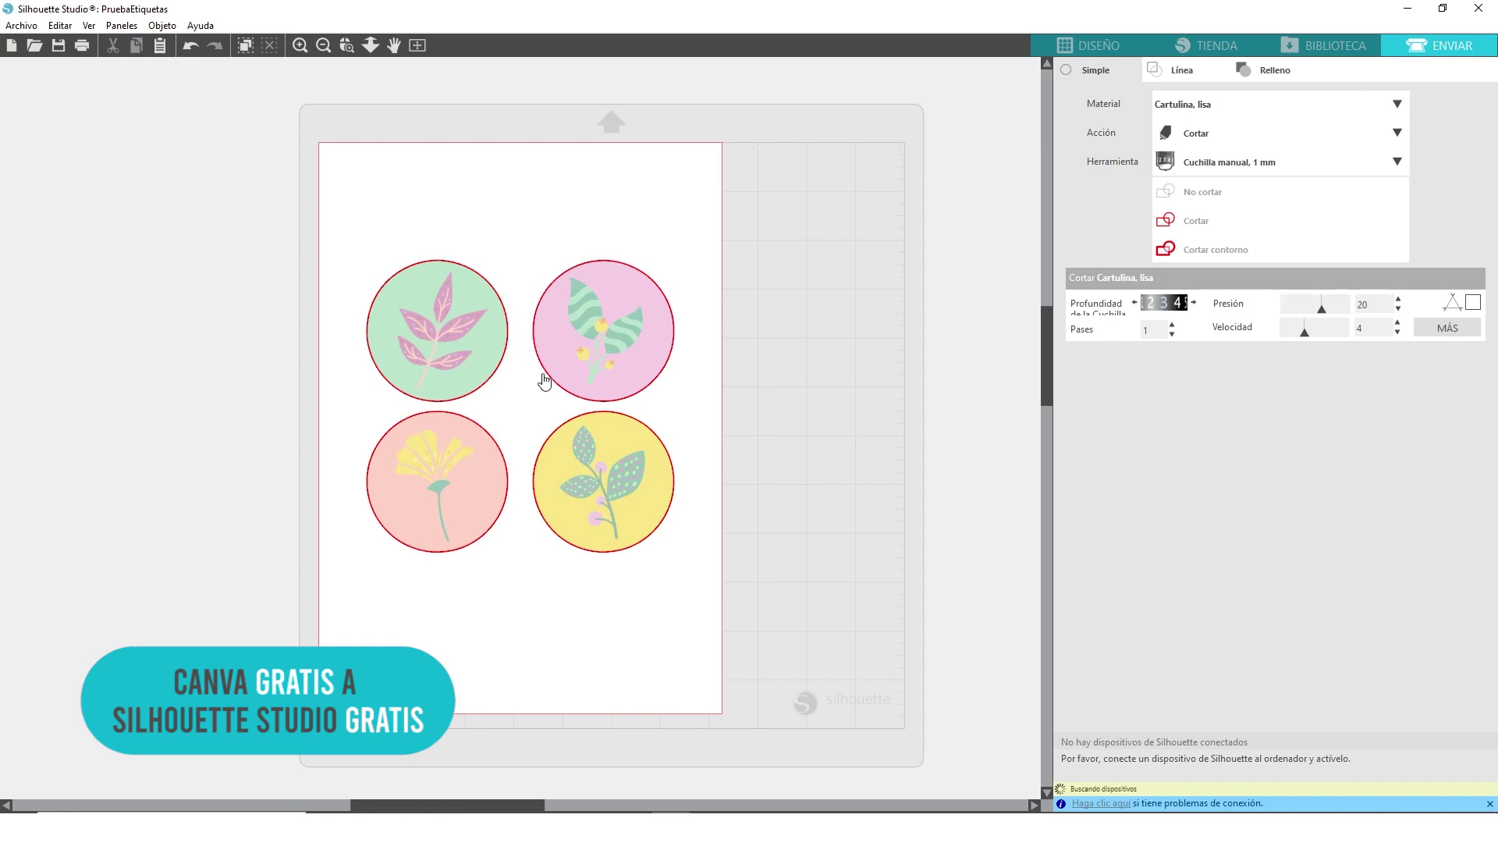
{"action": "left_click", "coordinate": [1091, 45]}
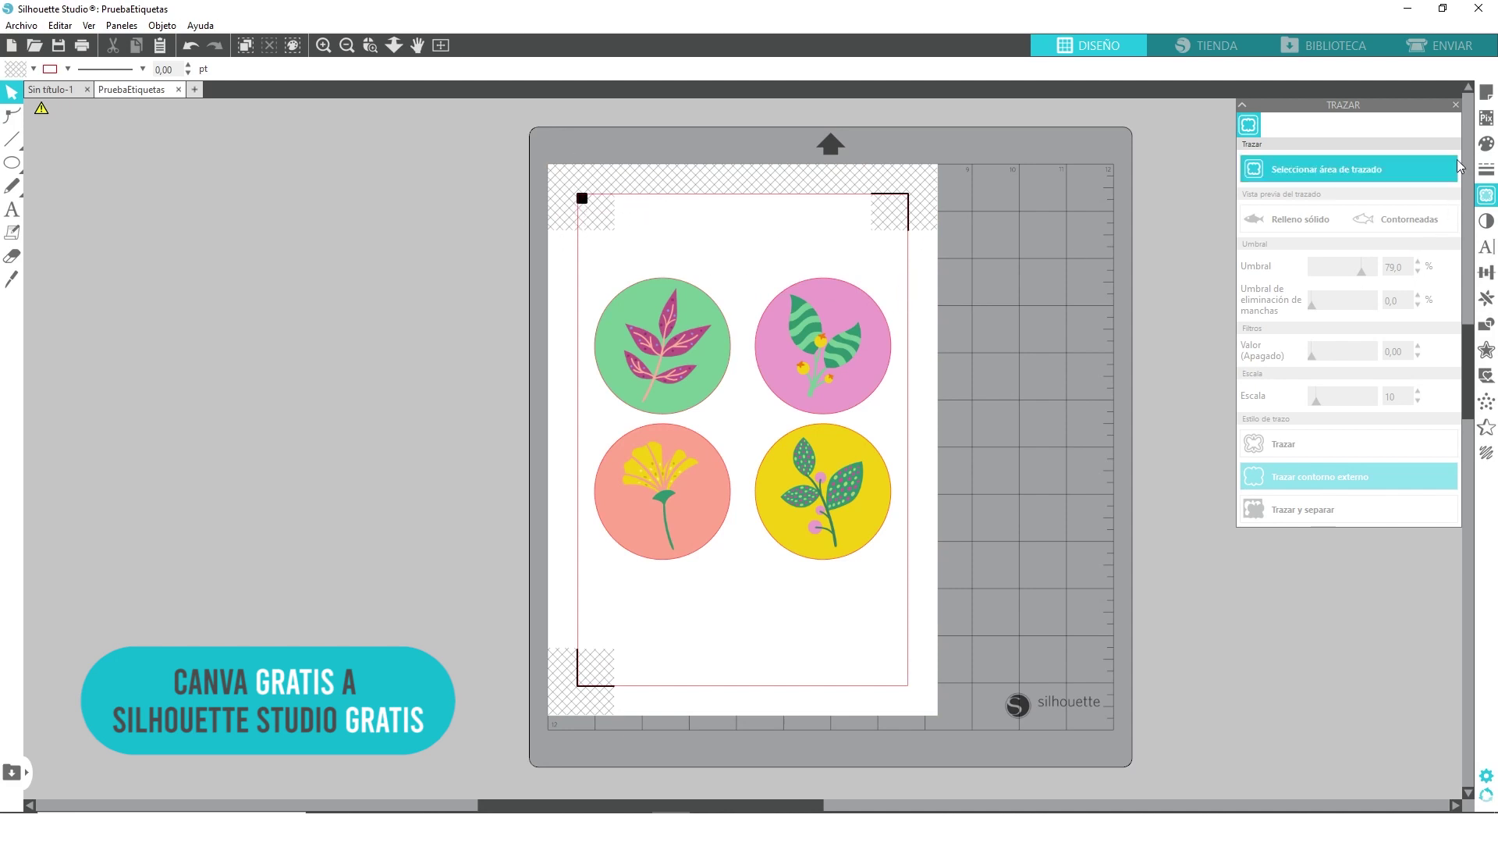
- Open the registration marks settings in the page setup
{"action": "left_click", "coordinate": [1486, 92]}
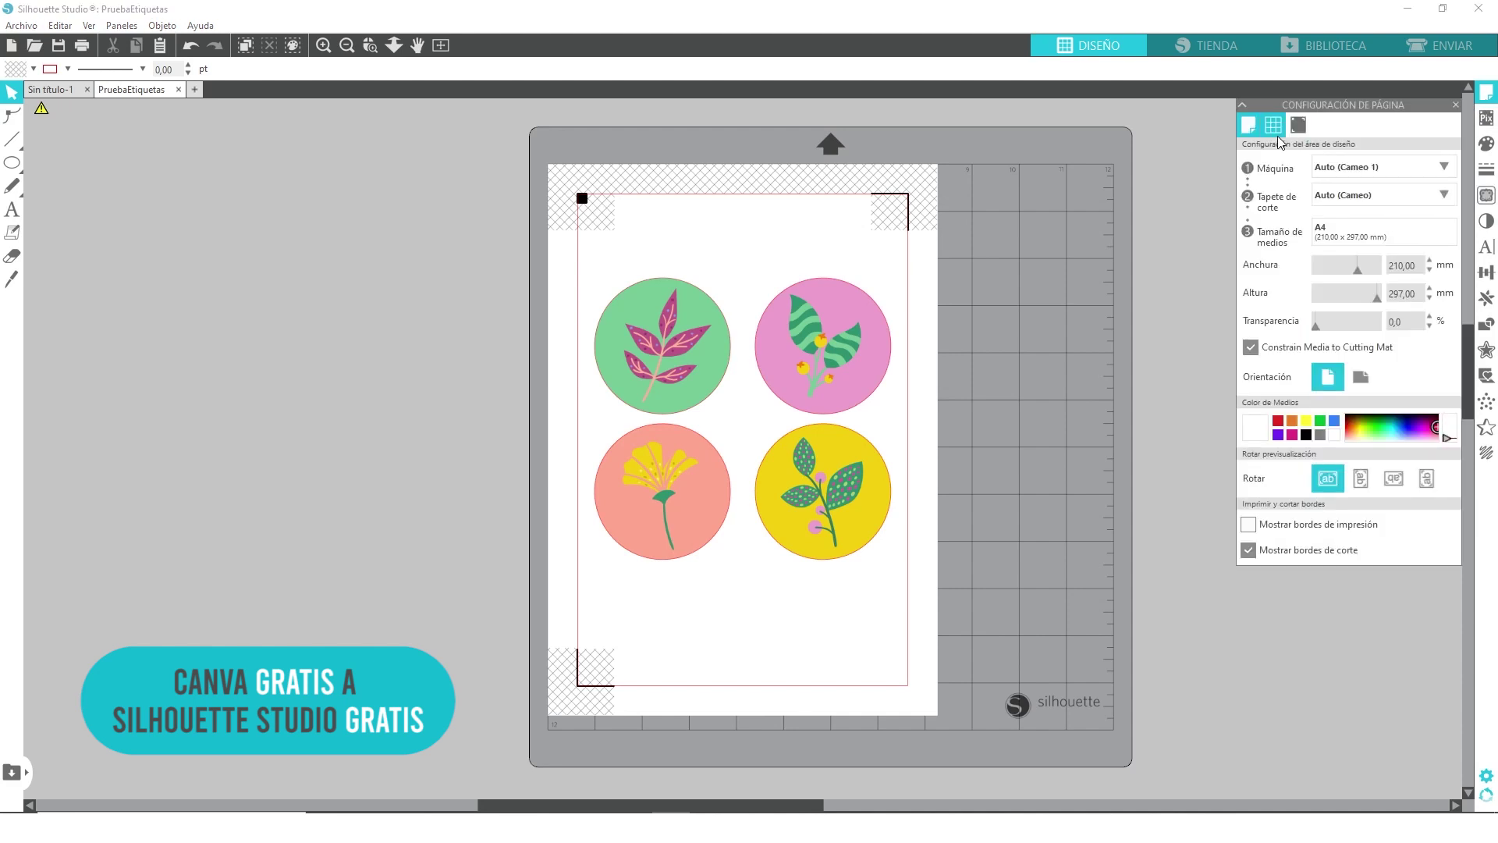
{"action": "left_click", "coordinate": [1298, 126]}
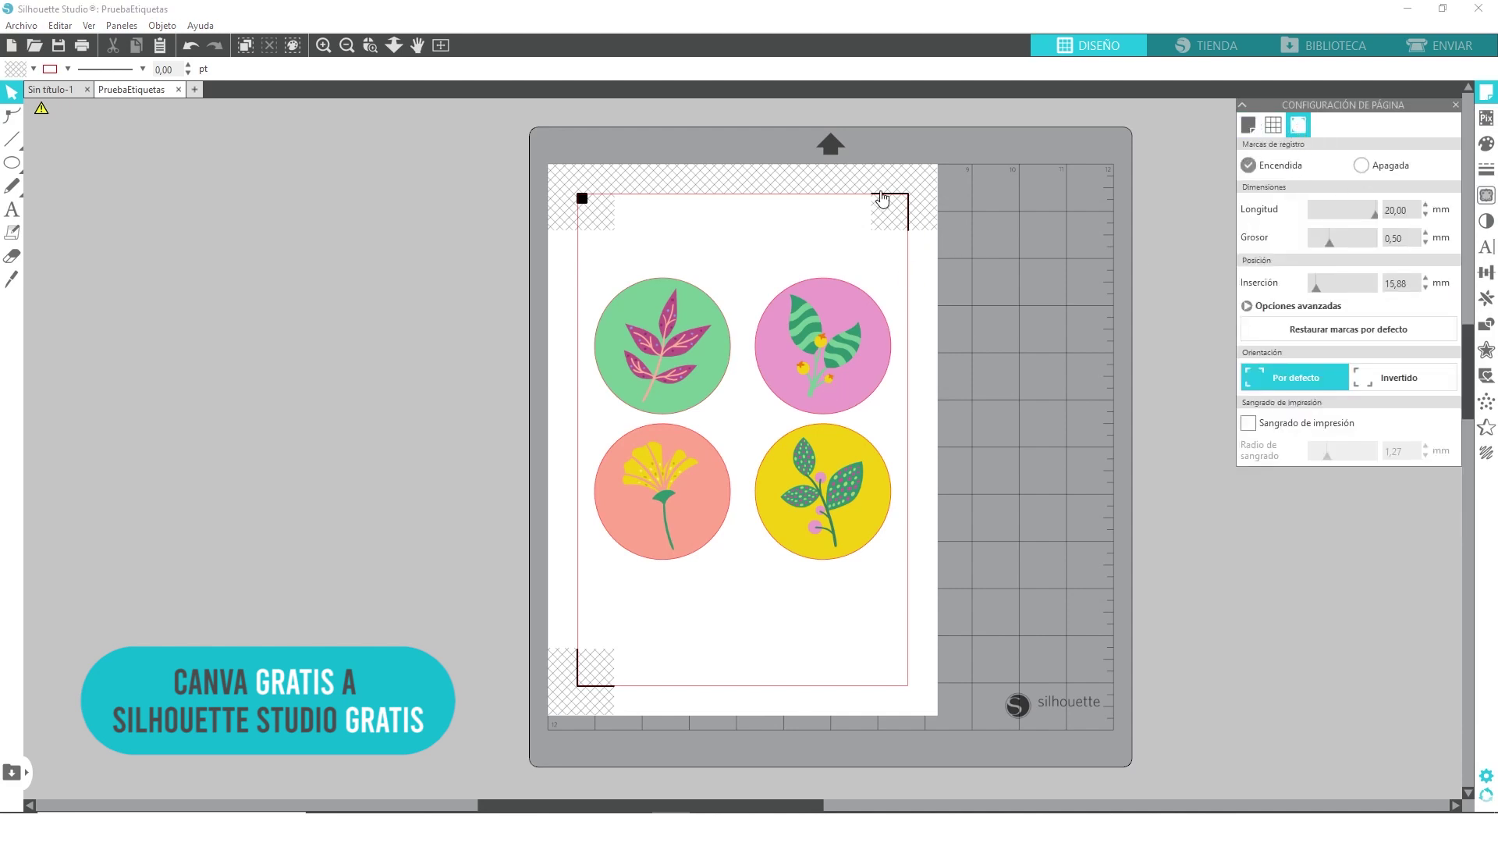
- Switch to Canva and download the circular labels design as a PDF Standard file
{"action": "left_click", "coordinate": [1248, 125]}
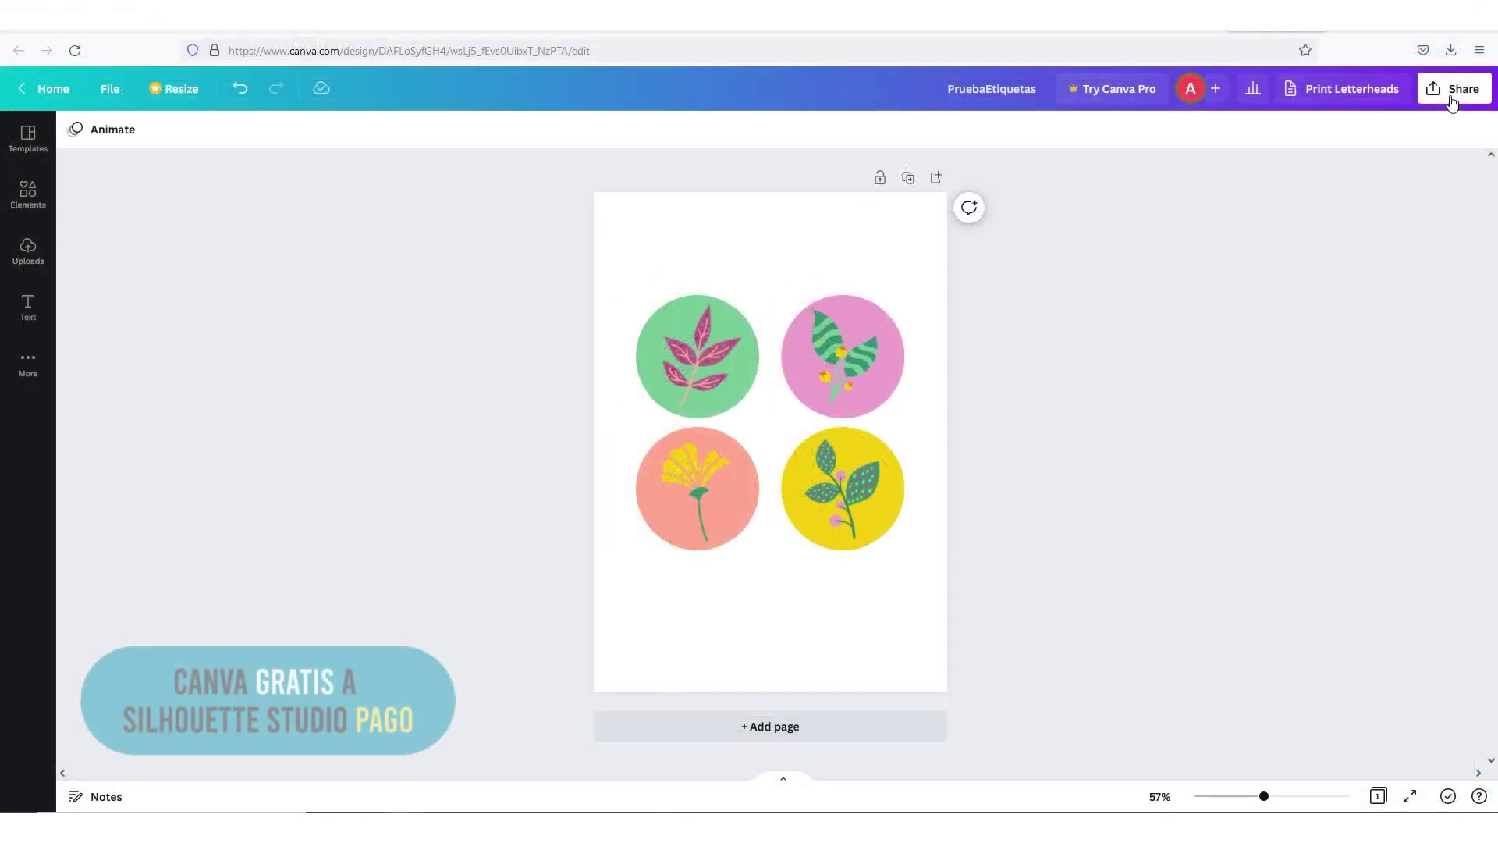
{"action": "left_click", "coordinate": [1453, 89]}
{"action": "left_click", "coordinate": [1277, 463]}
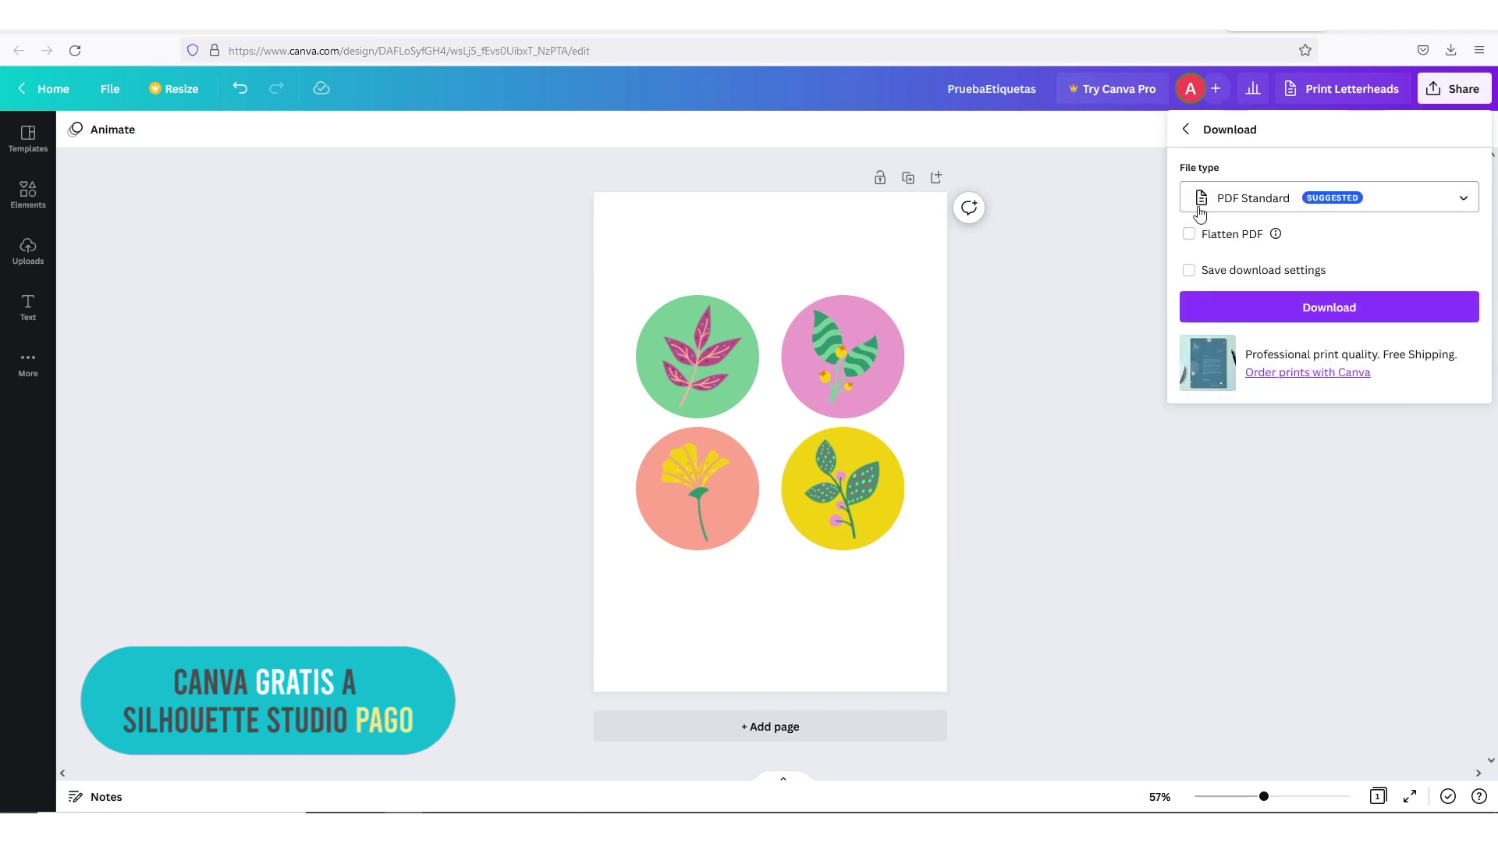
{"action": "left_click", "coordinate": [1283, 317]}
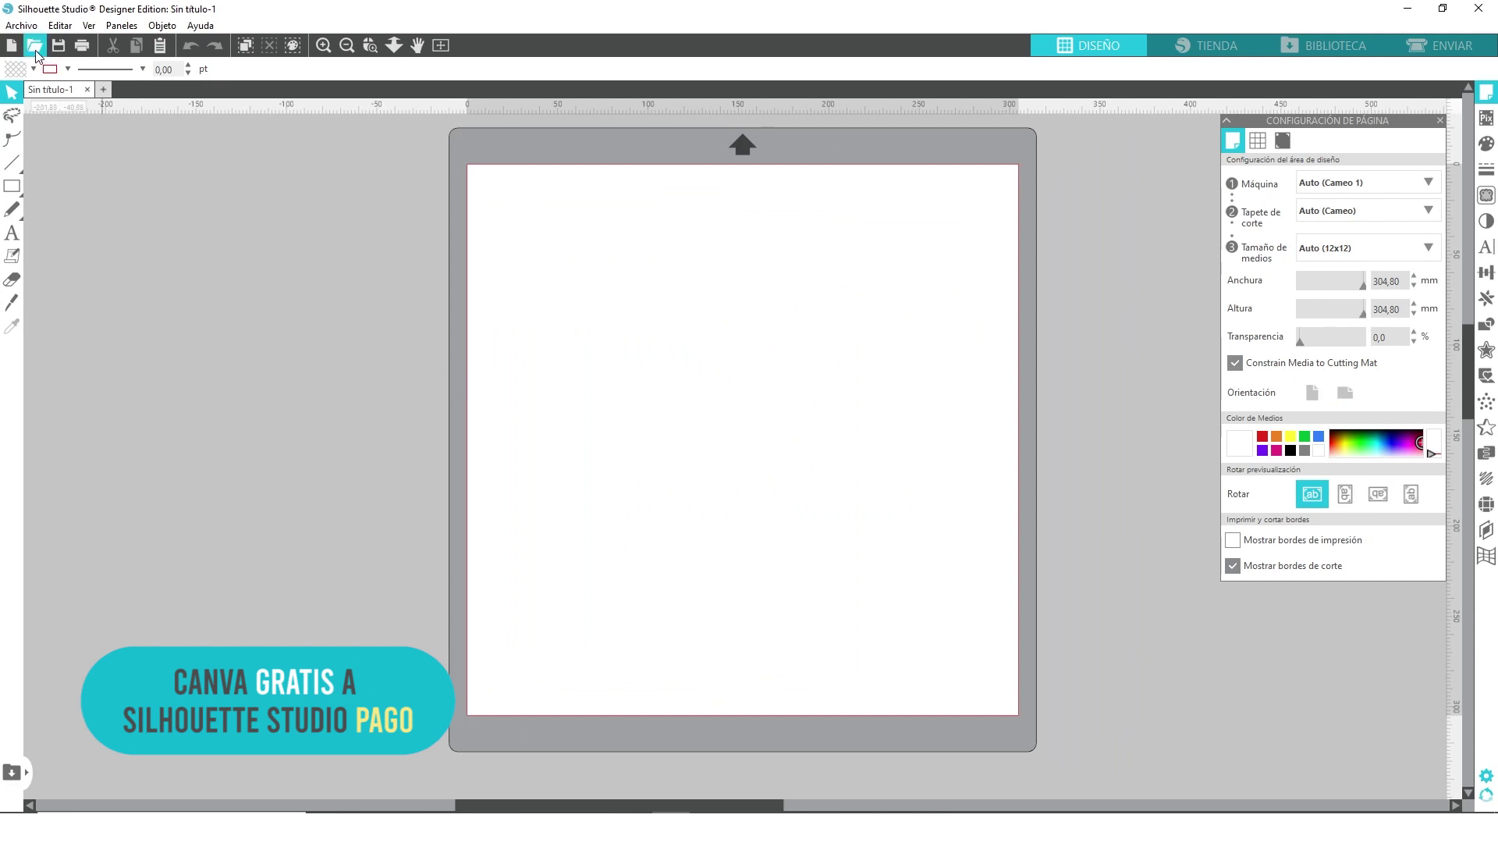
- Switch to Silhouette Studio Designer Edition and open PruebaEtiquetas.pdf, importing it as an image at 300 ppp
{"action": "left_click", "coordinate": [34, 45]}
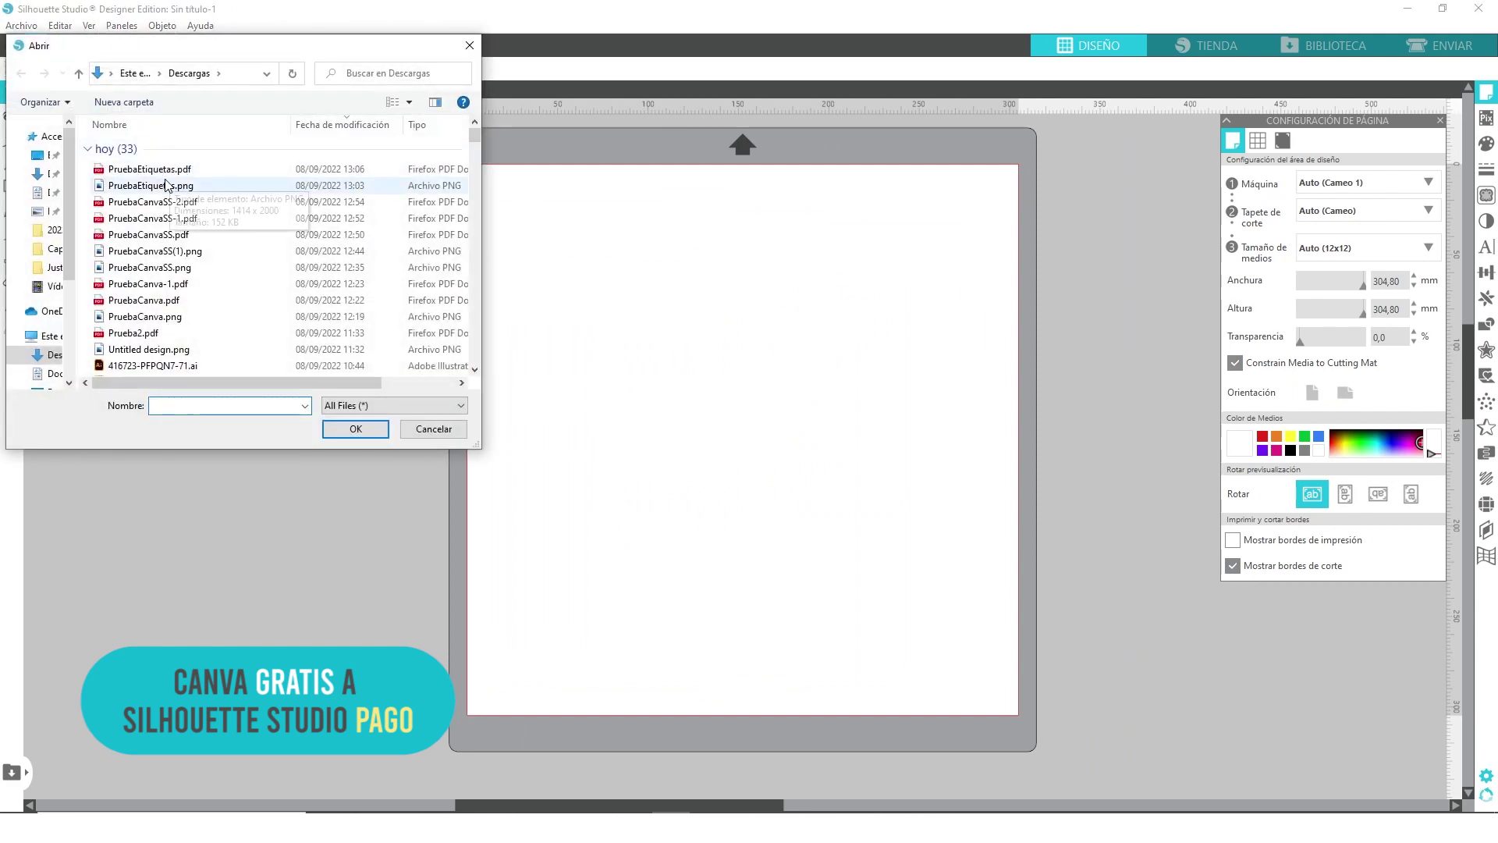
{"action": "left_click", "coordinate": [173, 169]}
{"action": "double_click", "coordinate": [173, 169]}
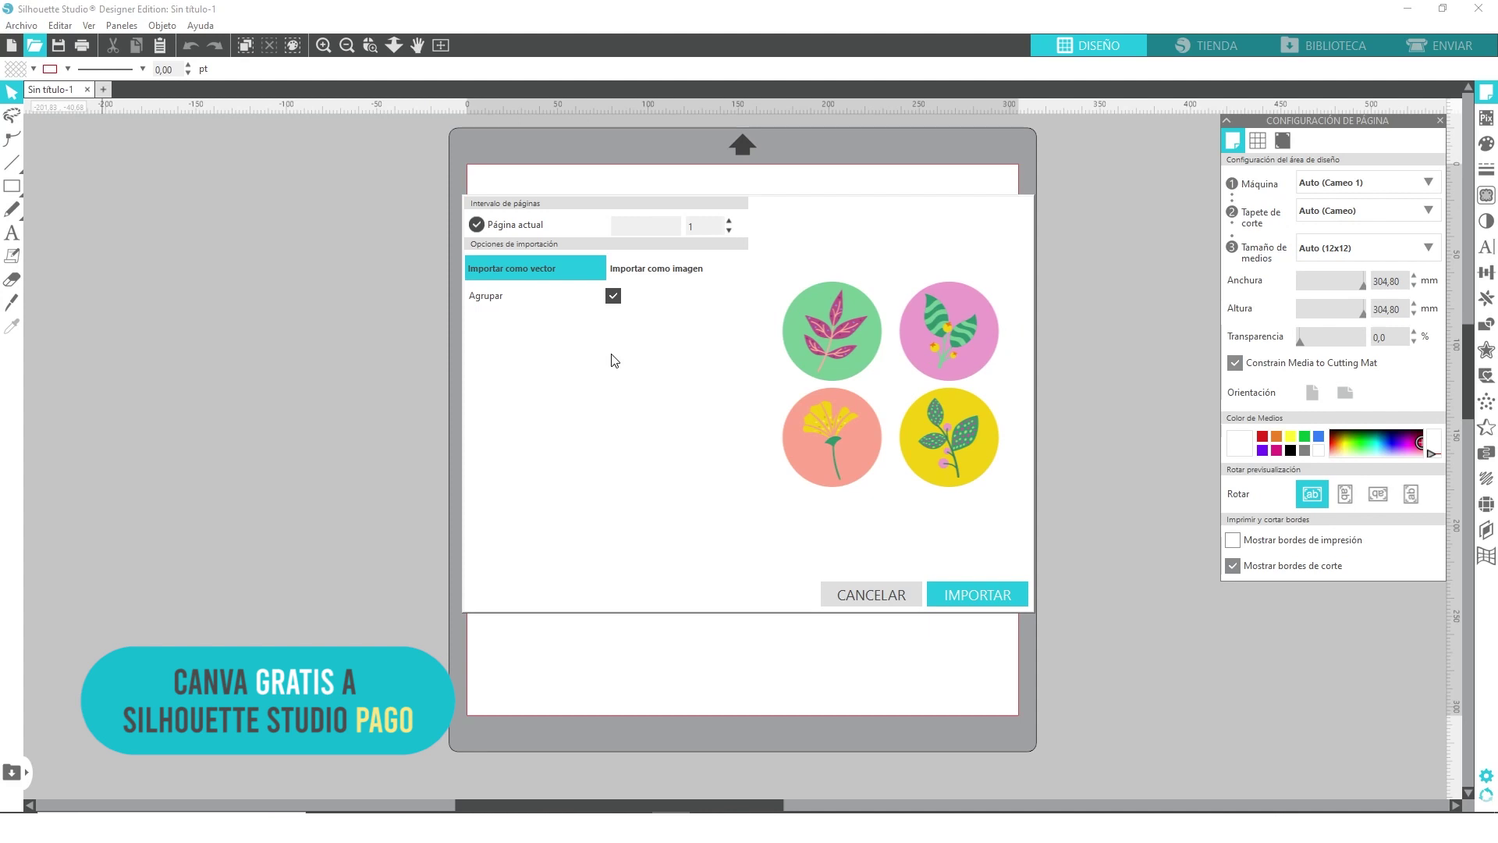
{"action": "left_click", "coordinate": [658, 269]}
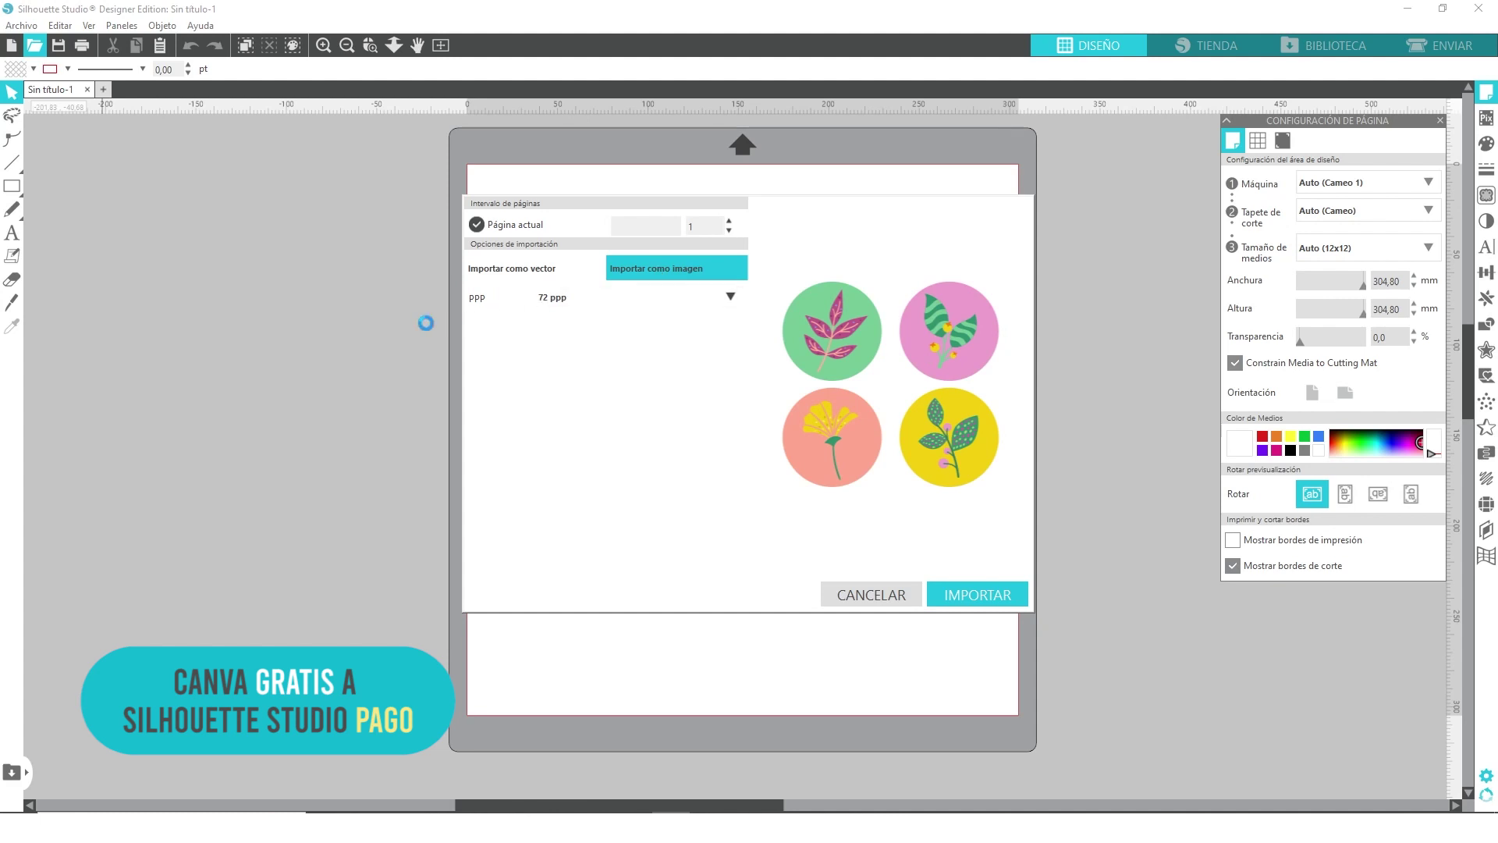
{"action": "left_click", "coordinate": [730, 296]}
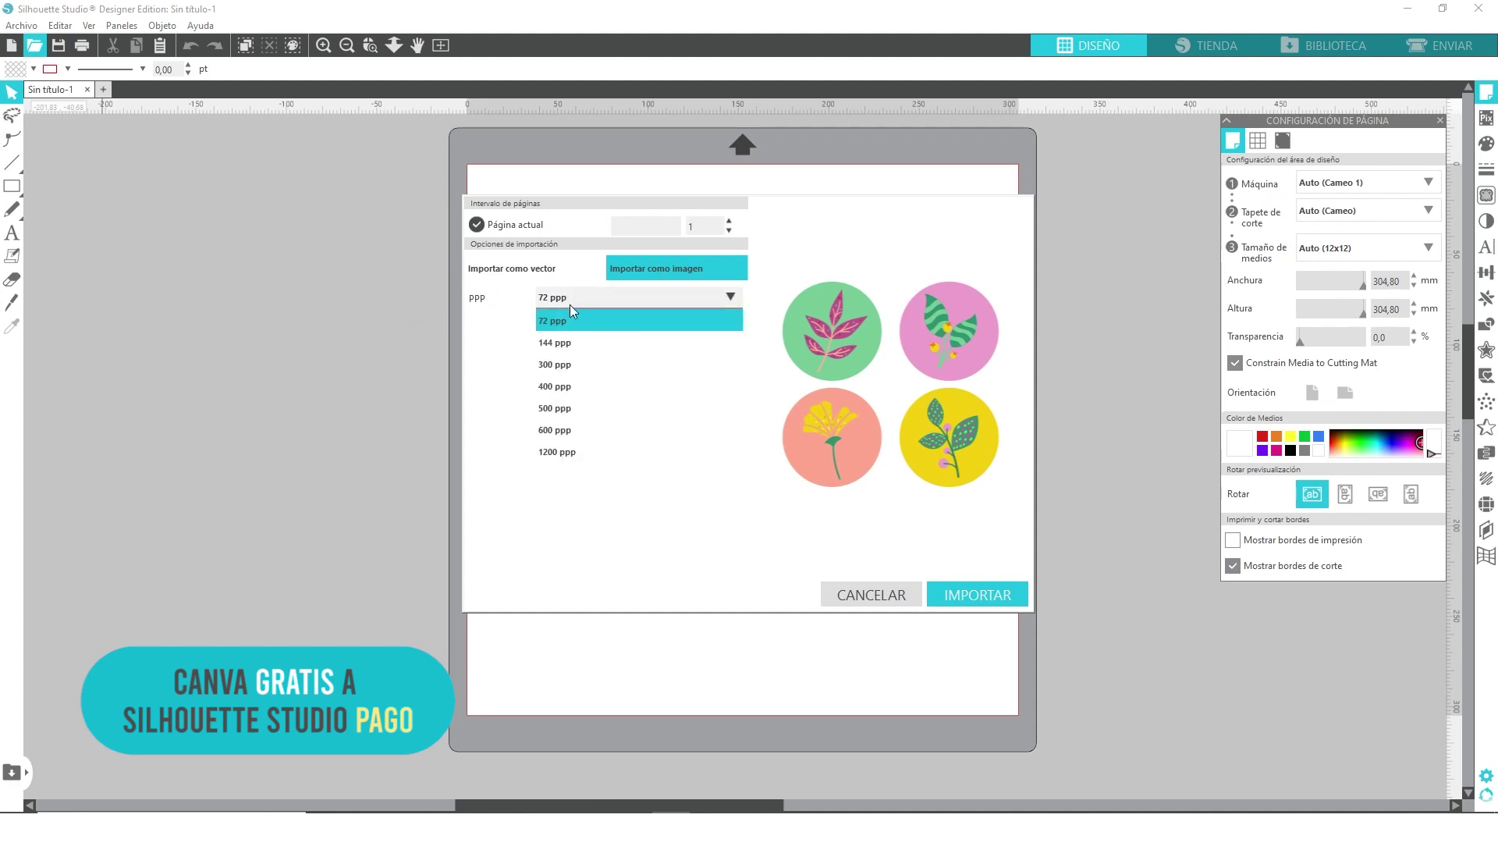
{"action": "left_click", "coordinate": [565, 365]}
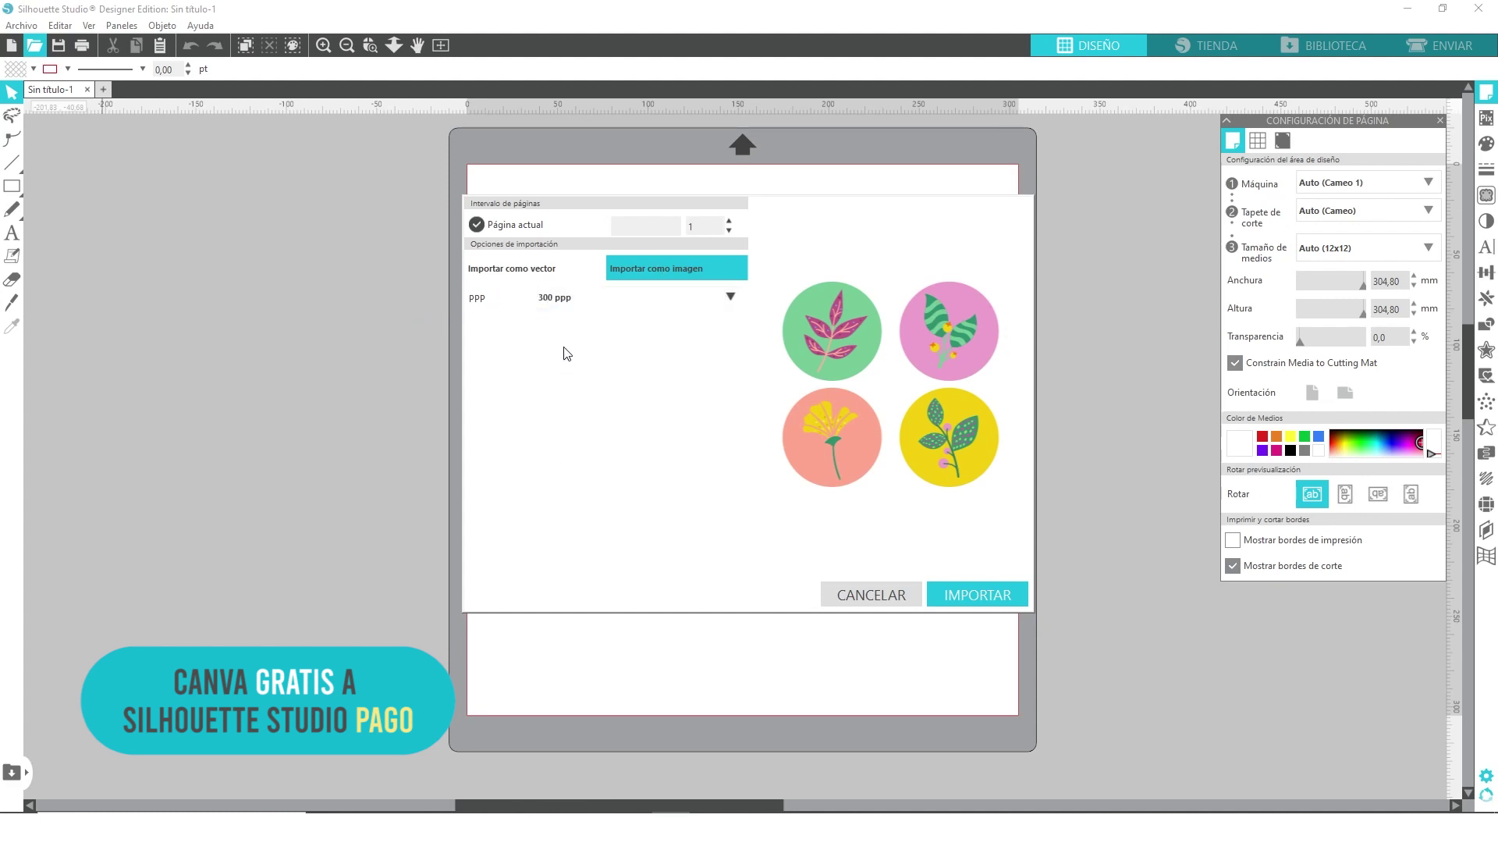
{"action": "left_click", "coordinate": [968, 596]}
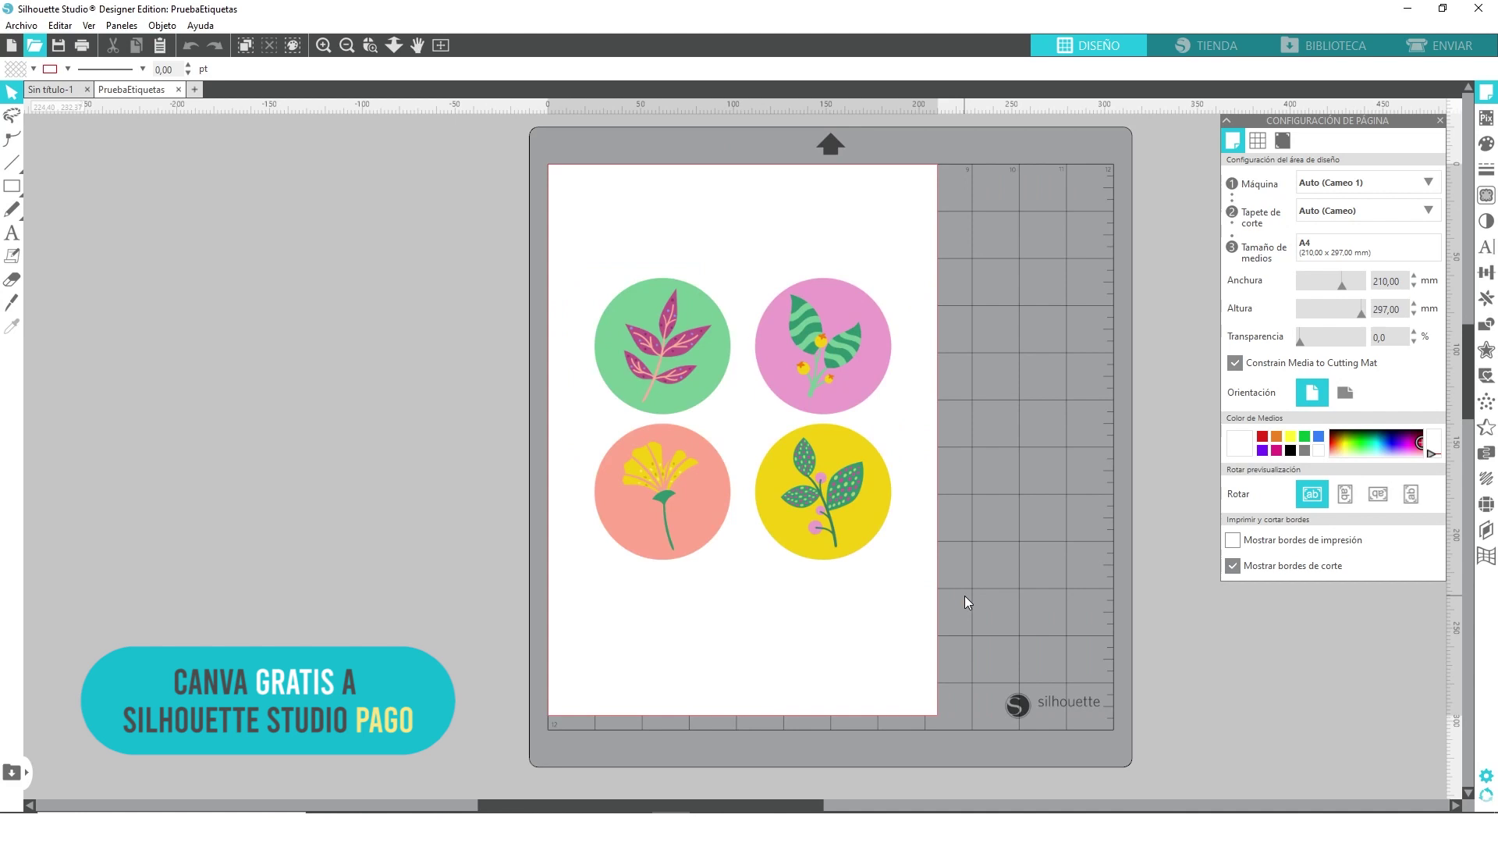
- Move the imported labels image off the page and centre it back on the page
{"action": "left_click", "coordinate": [801, 348]}
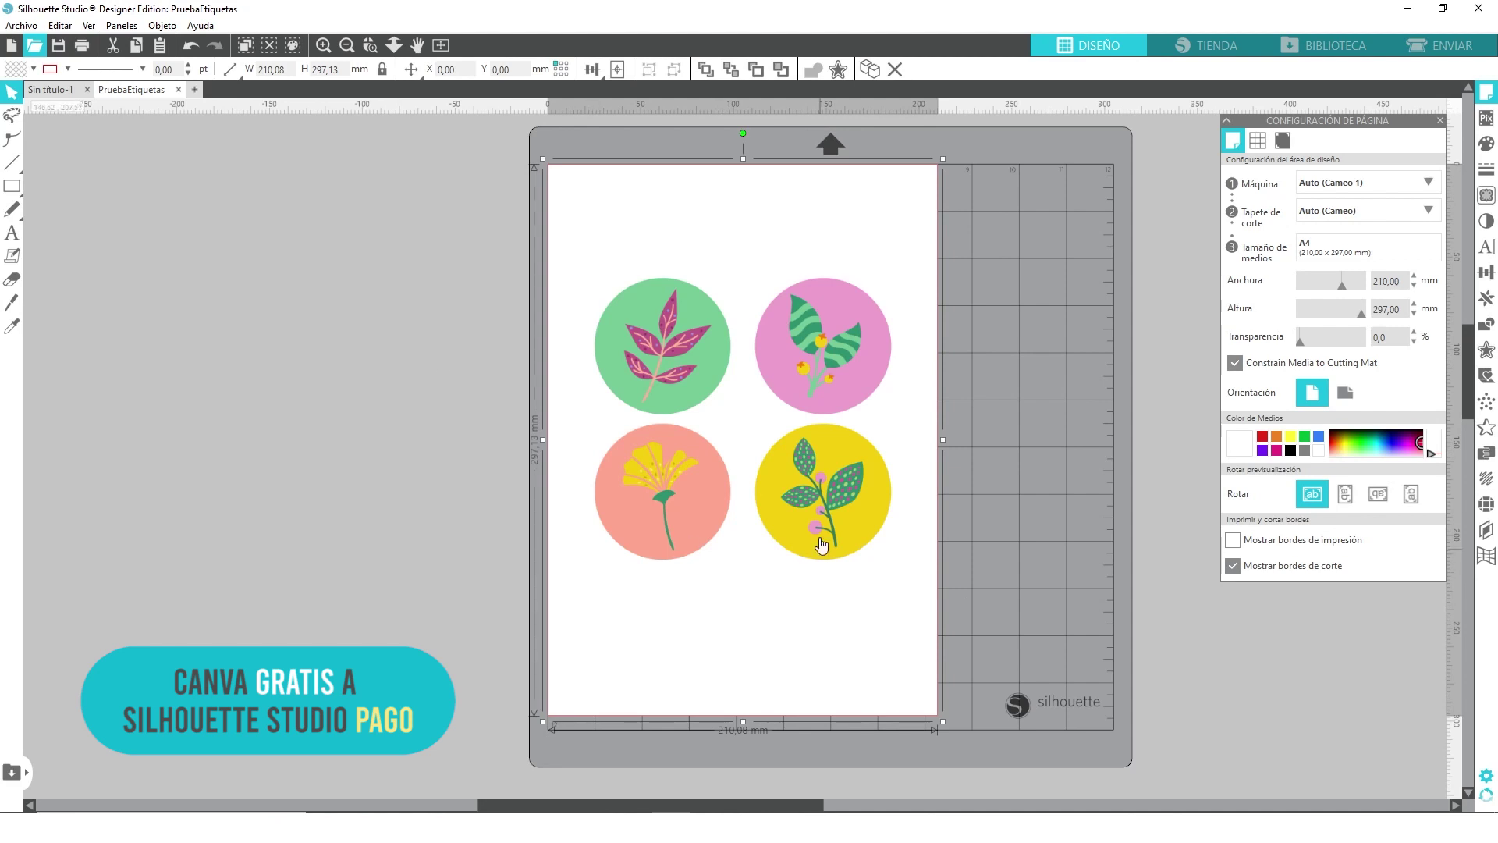
{"action": "left_click_drag", "start_coordinate": [846, 468], "coordinate": [535, 459]}
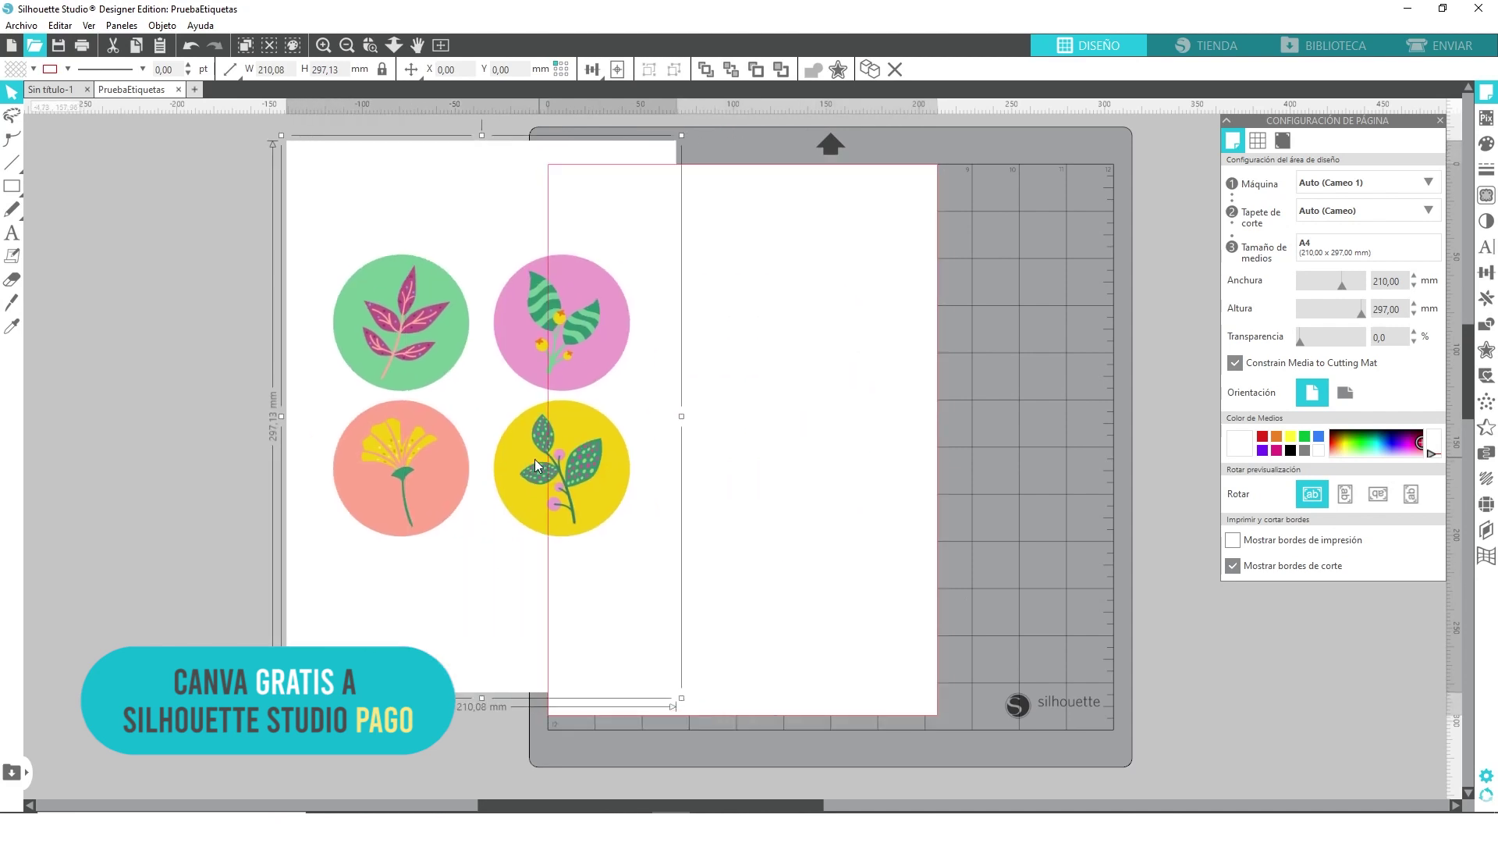
{"action": "left_click", "coordinate": [617, 69]}
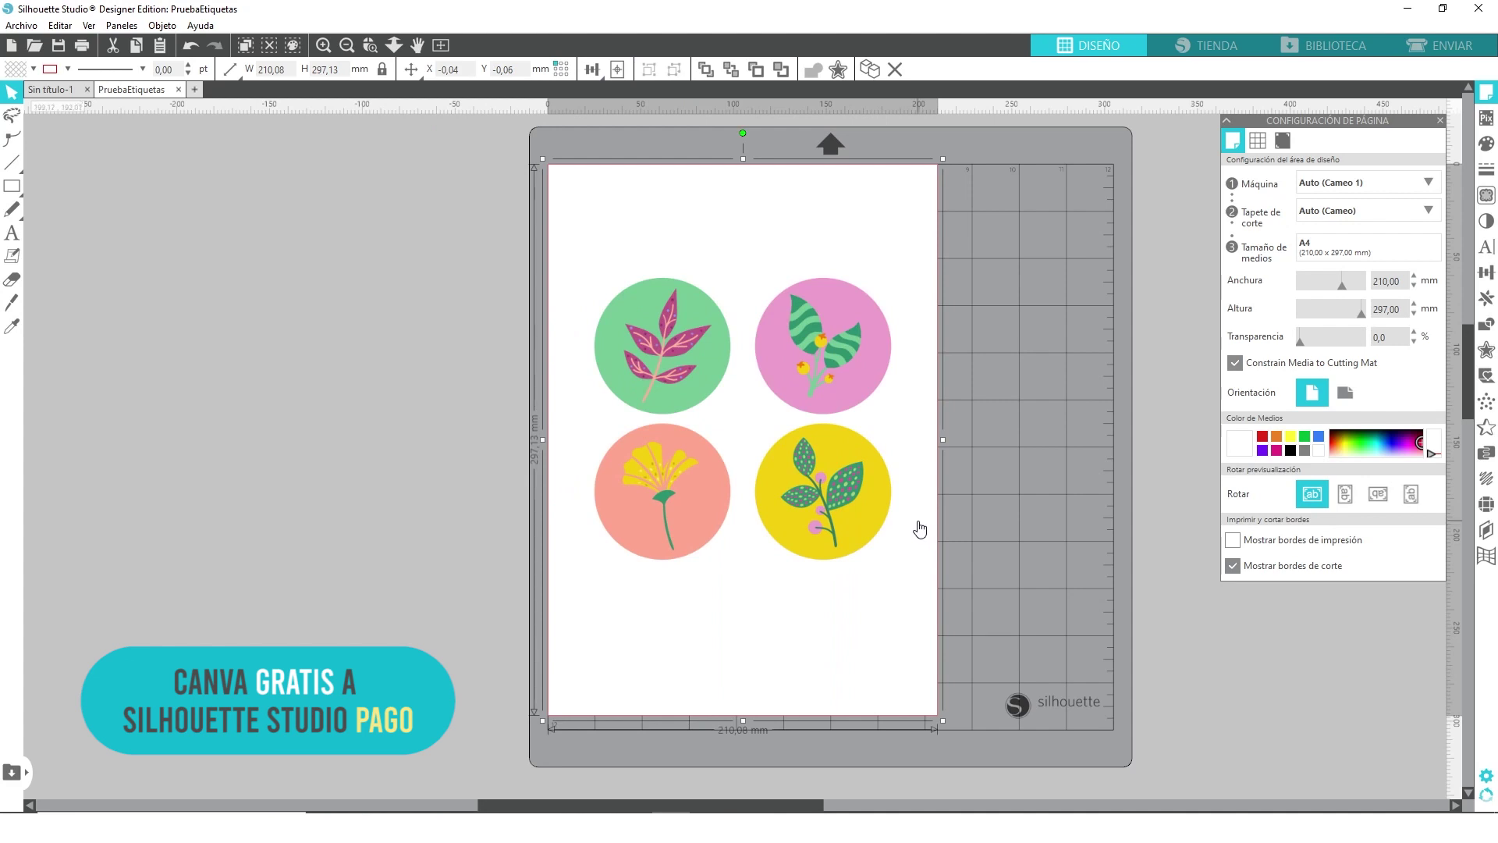
- Check the imported image's cut lines in the send view and return to the design view
{"action": "left_click", "coordinate": [1445, 45]}
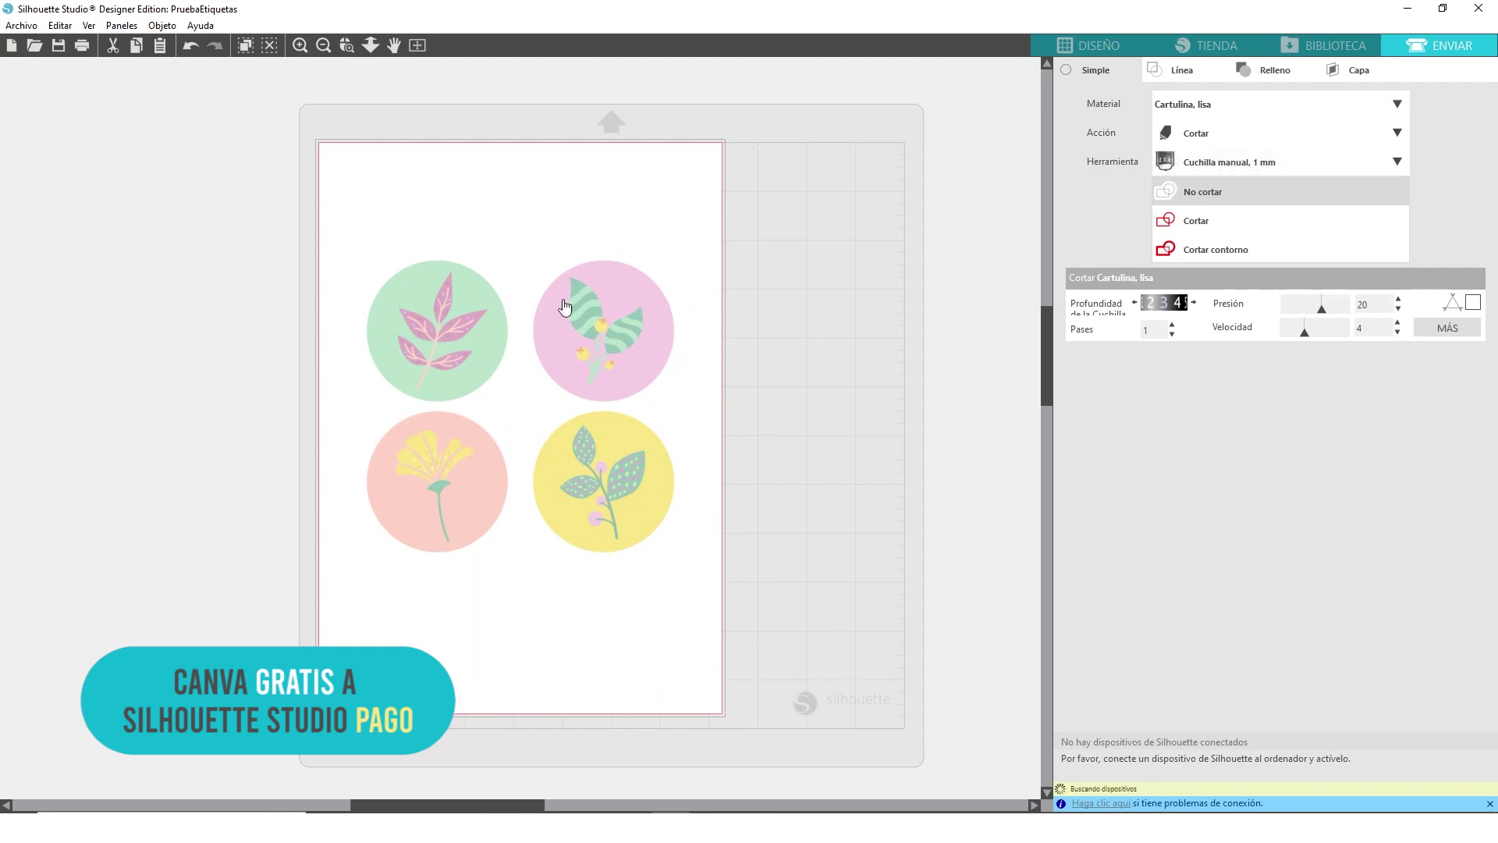
{"action": "left_click", "coordinate": [1101, 49]}
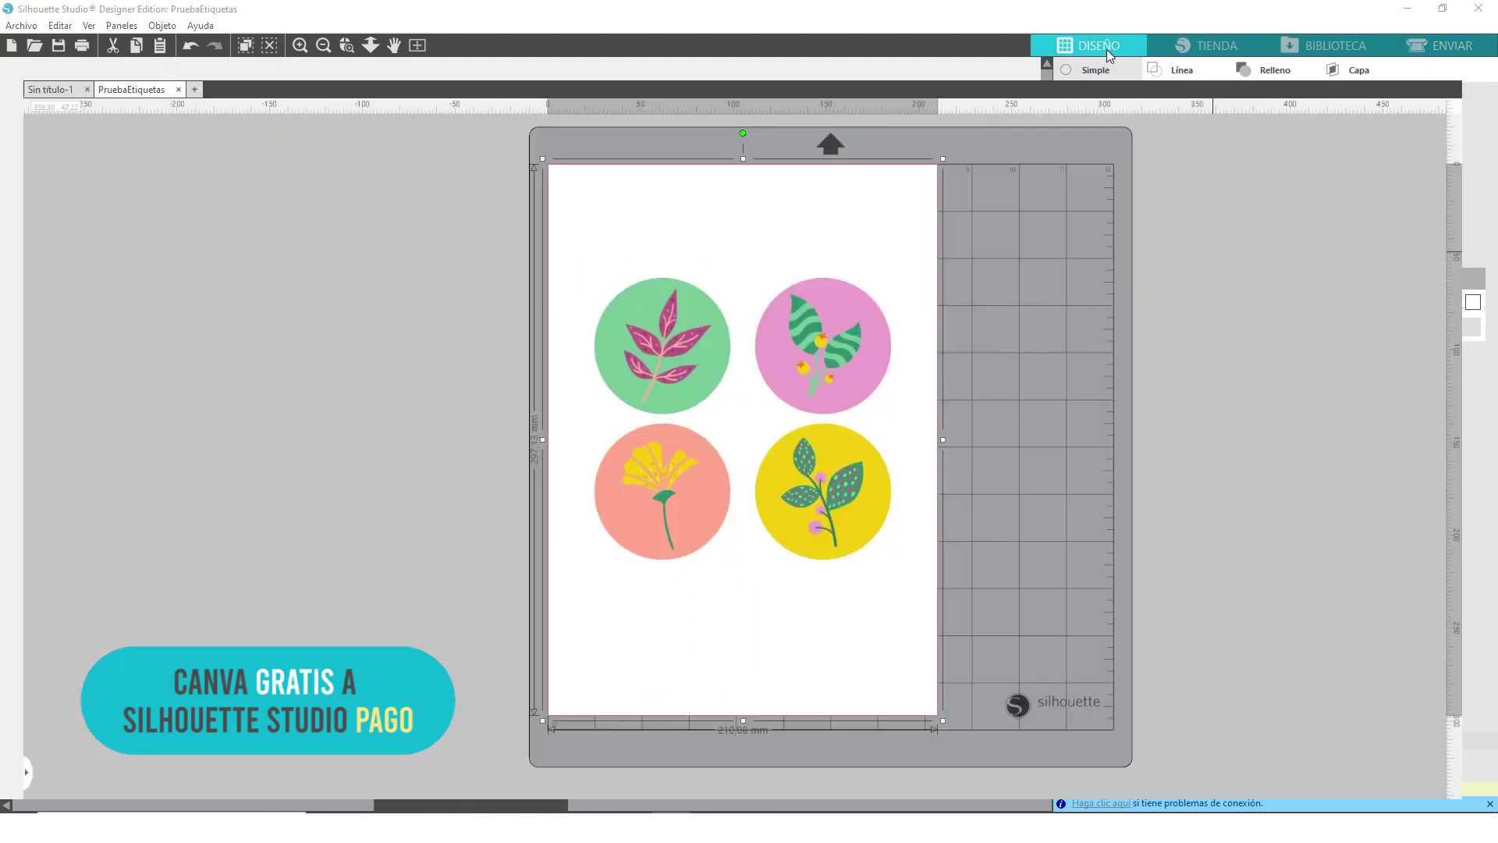
- Trace the outer contours of all four circular labels with an 80% threshold and review the cut lines in the send view
{"action": "left_click", "coordinate": [1486, 195]}
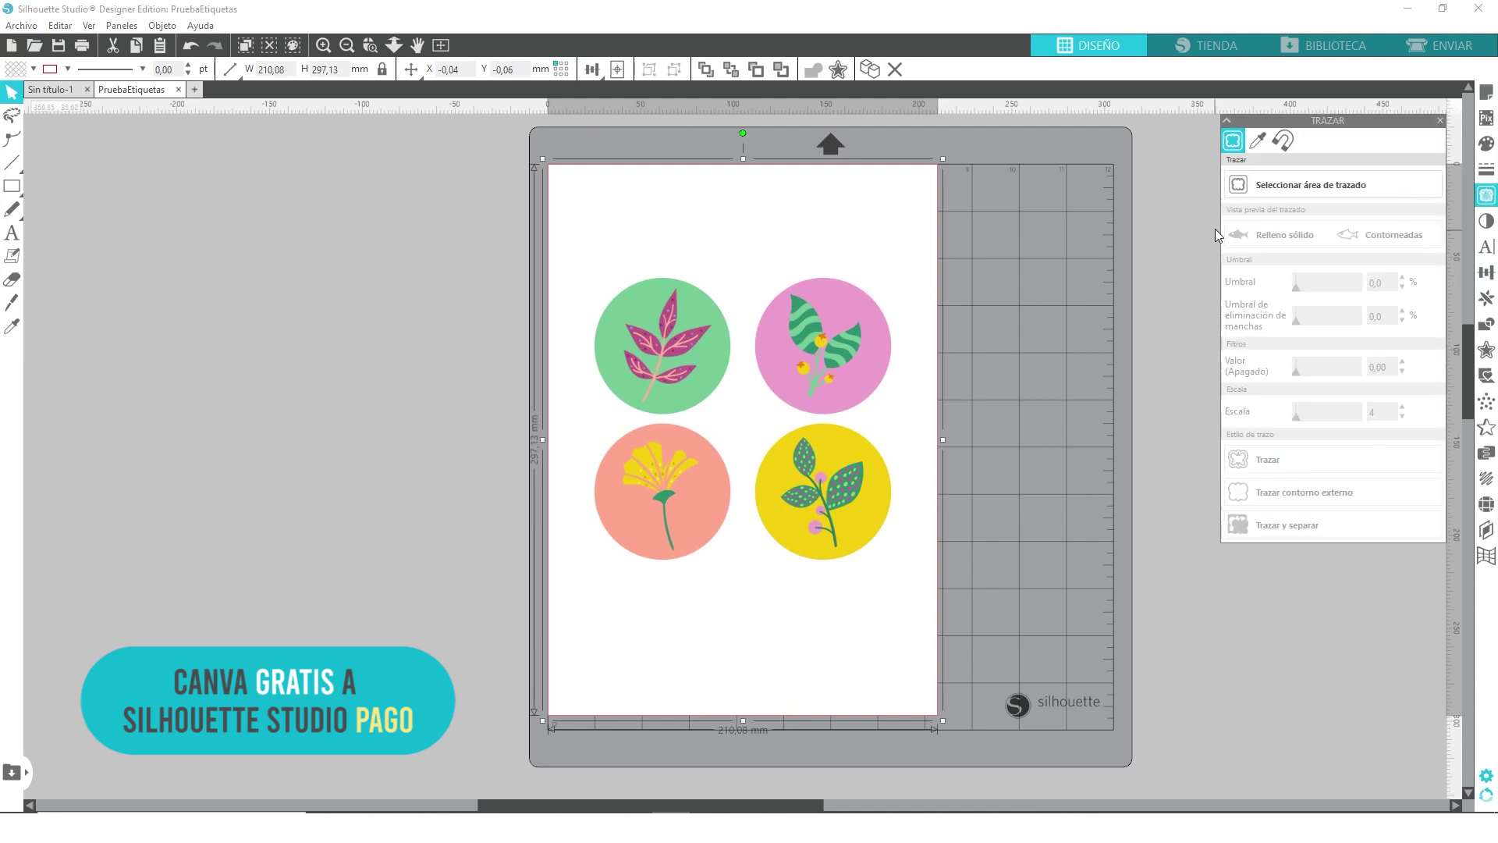
{"action": "left_click", "coordinate": [1235, 189]}
{"action": "mouse_move", "coordinate": [579, 265]}
{"action": "left_mouse_down"}
{"action": "mouse_move", "coordinate": [876, 575]}
{"action": "mouse_move", "coordinate": [912, 581]}
{"action": "left_mouse_up"}
{"action": "left_click_drag", "start_coordinate": [1321, 293], "coordinate": [1346, 297]}
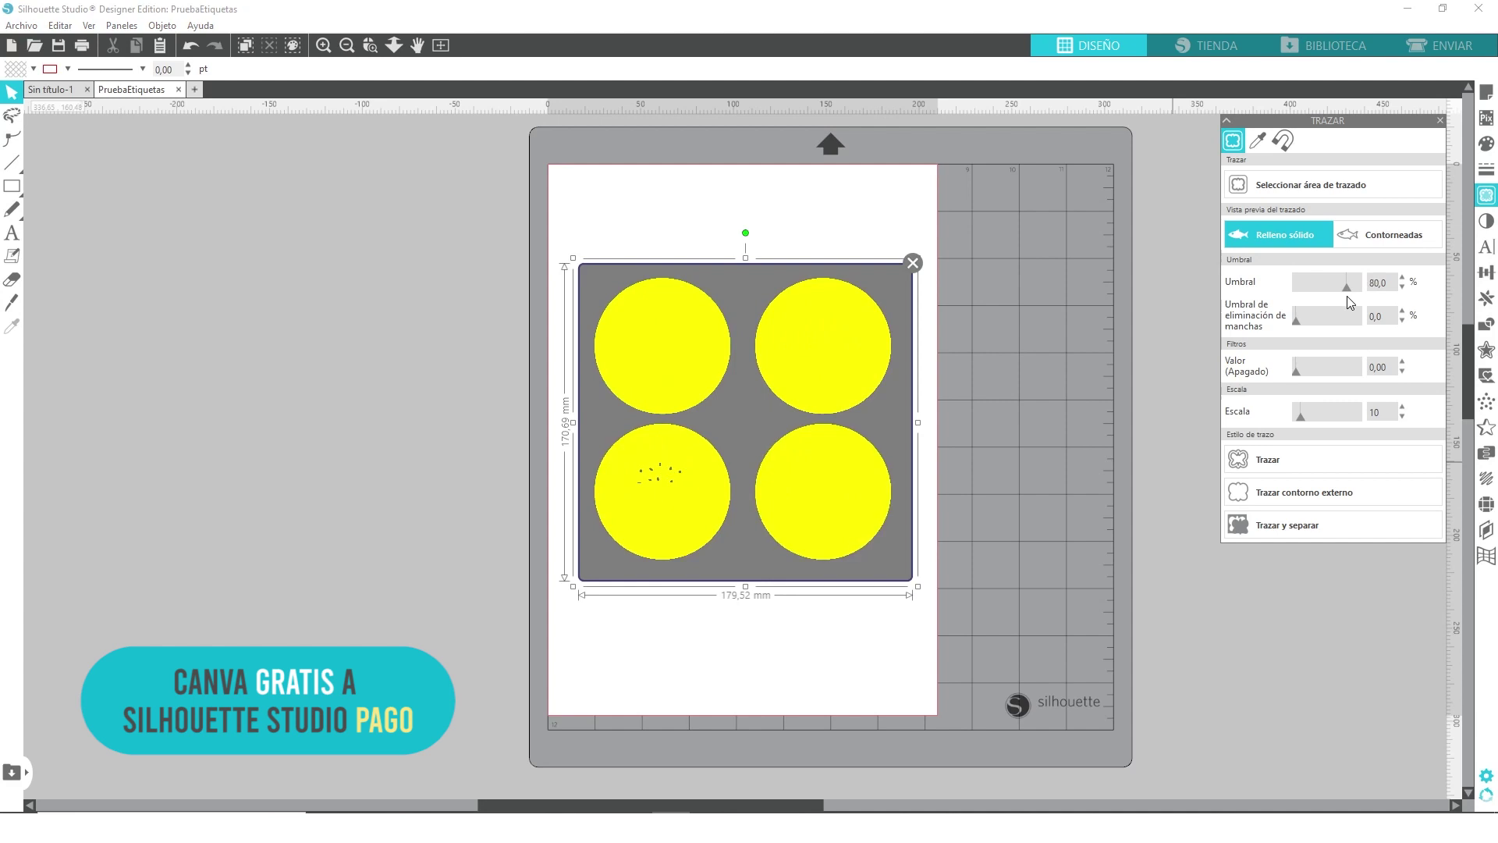
{"action": "left_click", "coordinate": [1281, 495]}
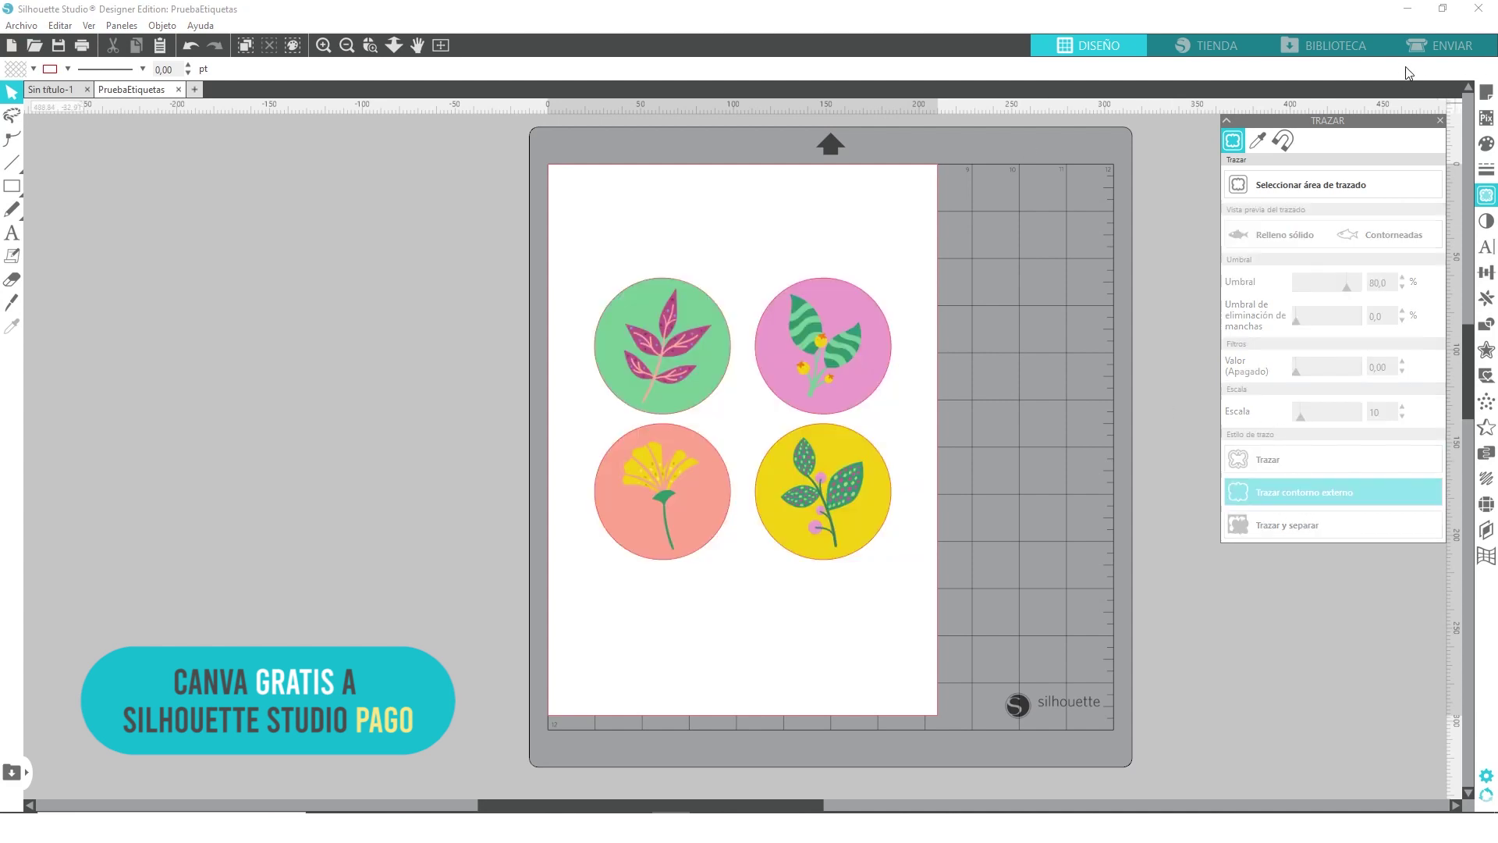
{"action": "left_click", "coordinate": [1447, 51]}
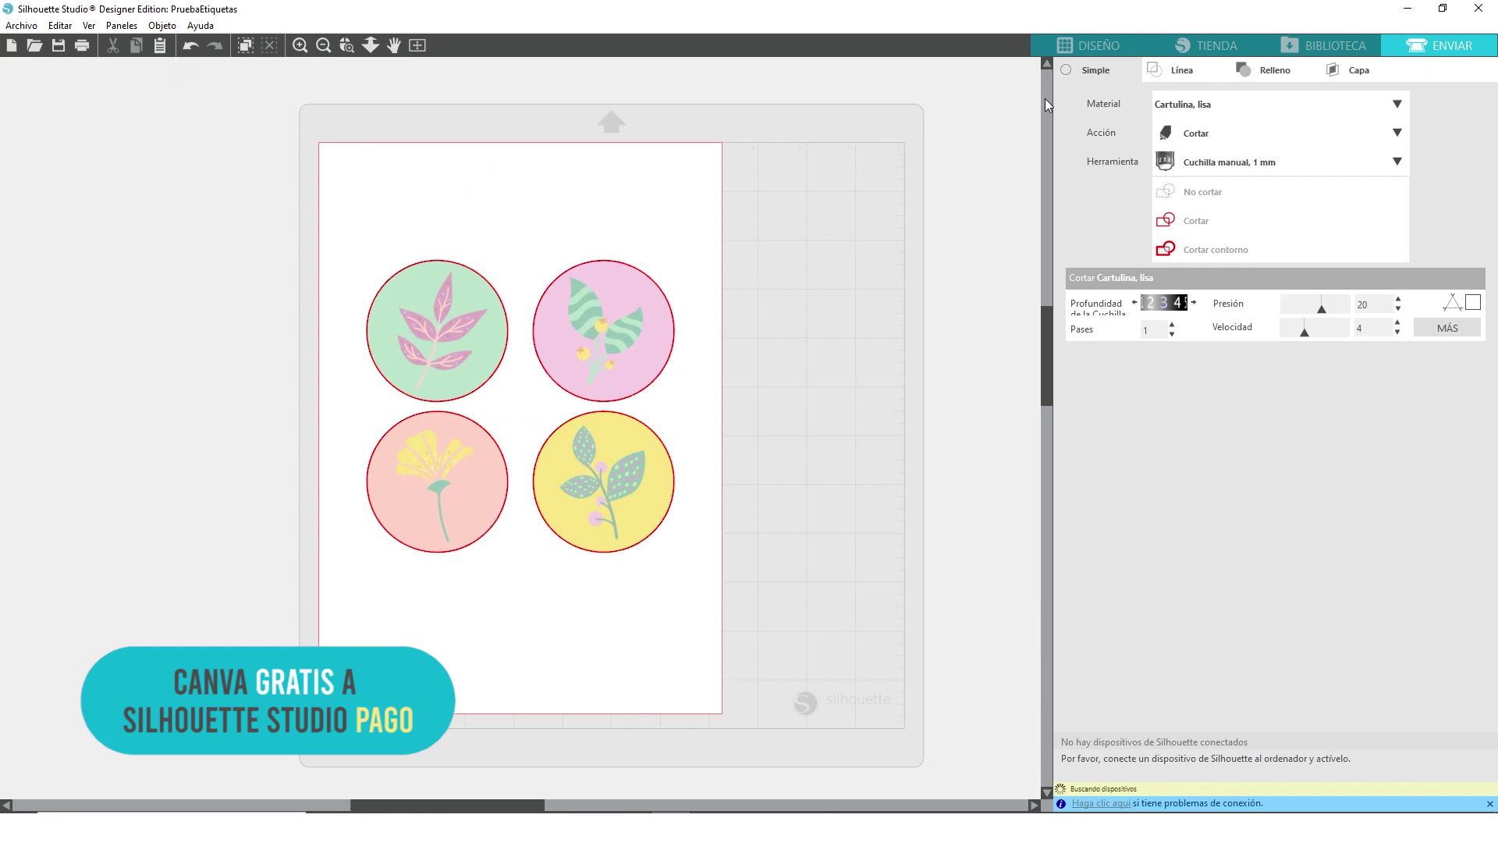
{"action": "left_click", "coordinate": [1102, 45]}
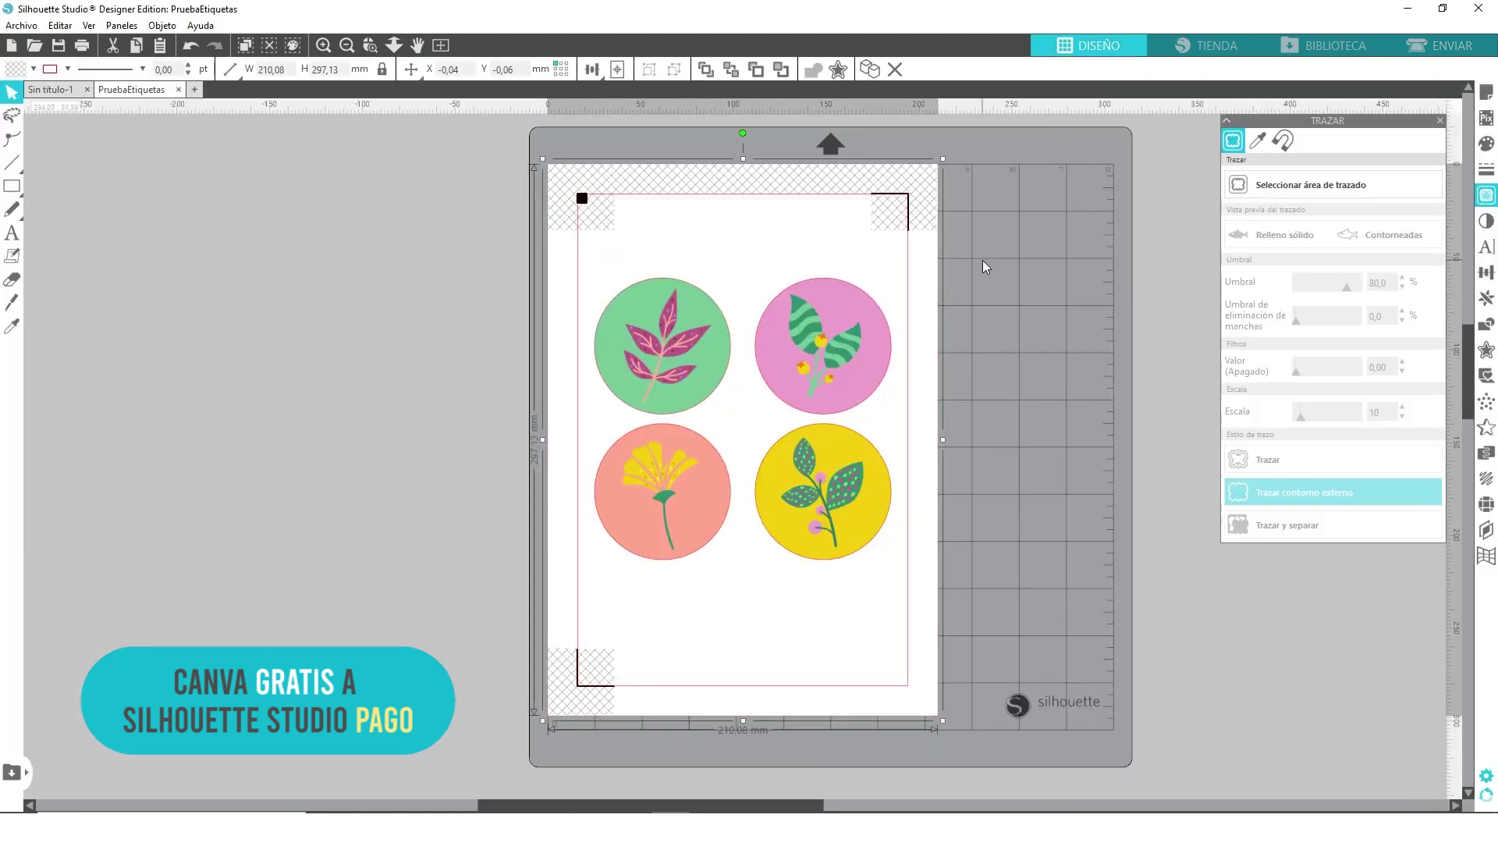
- Open PruebaEtiquetas.pdf again, importing it as a grouped vector, and shift the design on the page
{"action": "left_click", "coordinate": [34, 46]}
{"action": "double_click", "coordinate": [129, 169]}
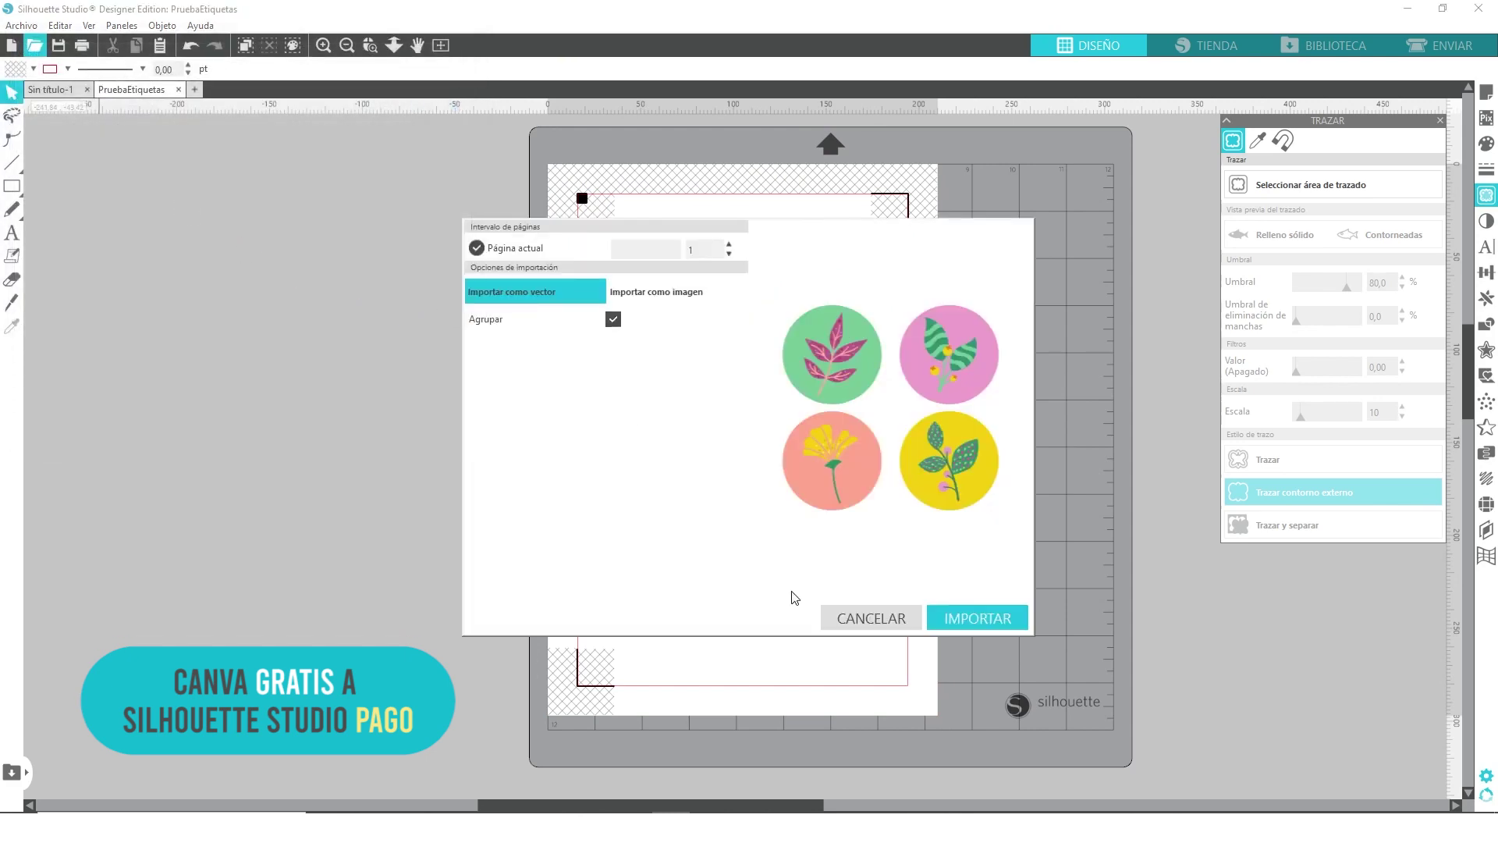
{"action": "left_click", "coordinate": [966, 620]}
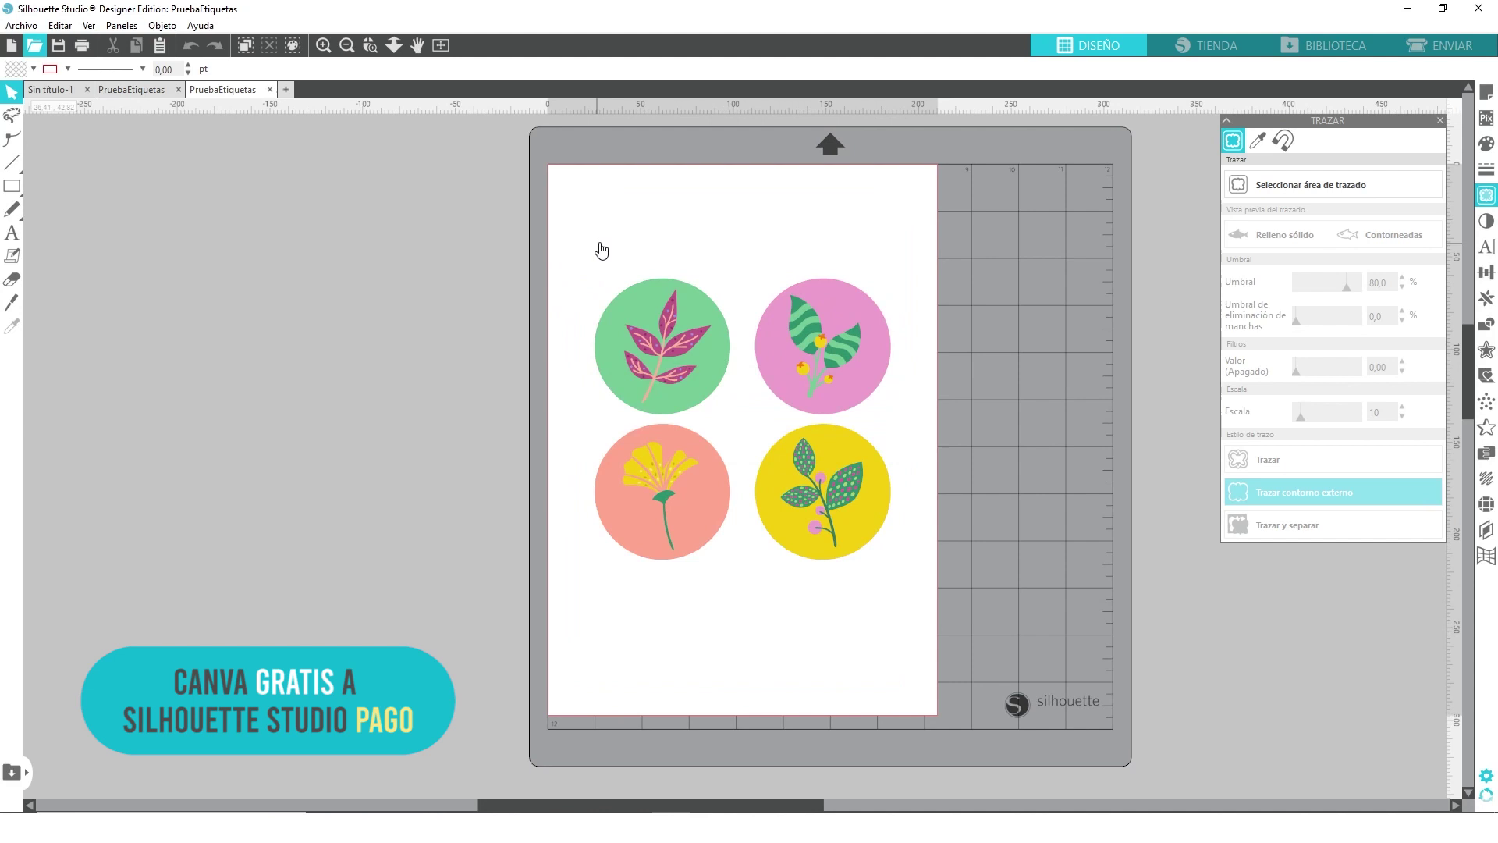
{"action": "left_click_drag", "start_coordinate": [604, 248], "coordinate": [531, 251]}
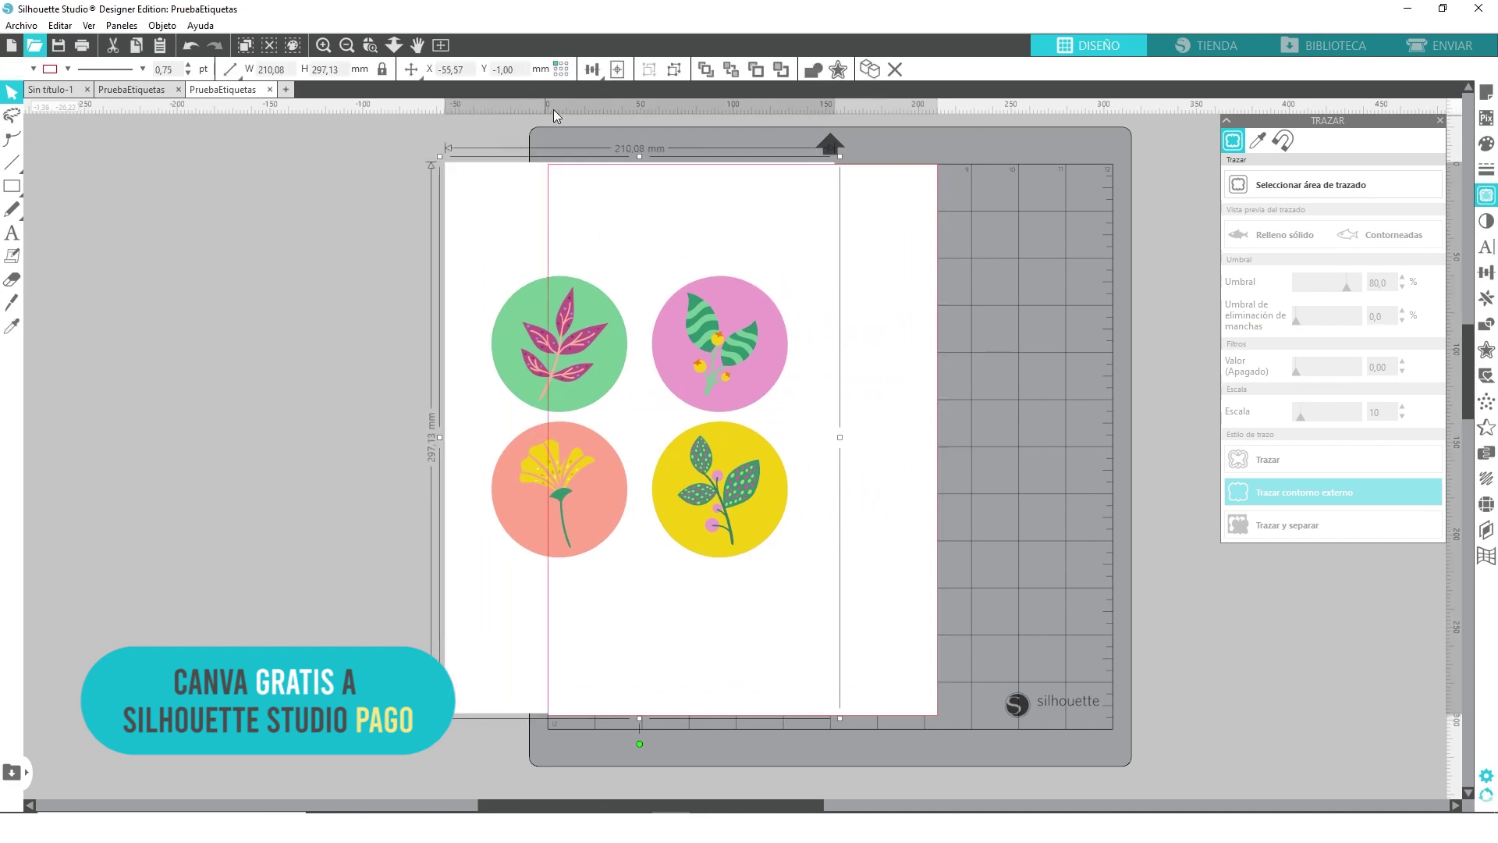
- Open the send view and ungroup the imported vector design, applying Desagrupar twice
{"action": "left_click", "coordinate": [1441, 46]}
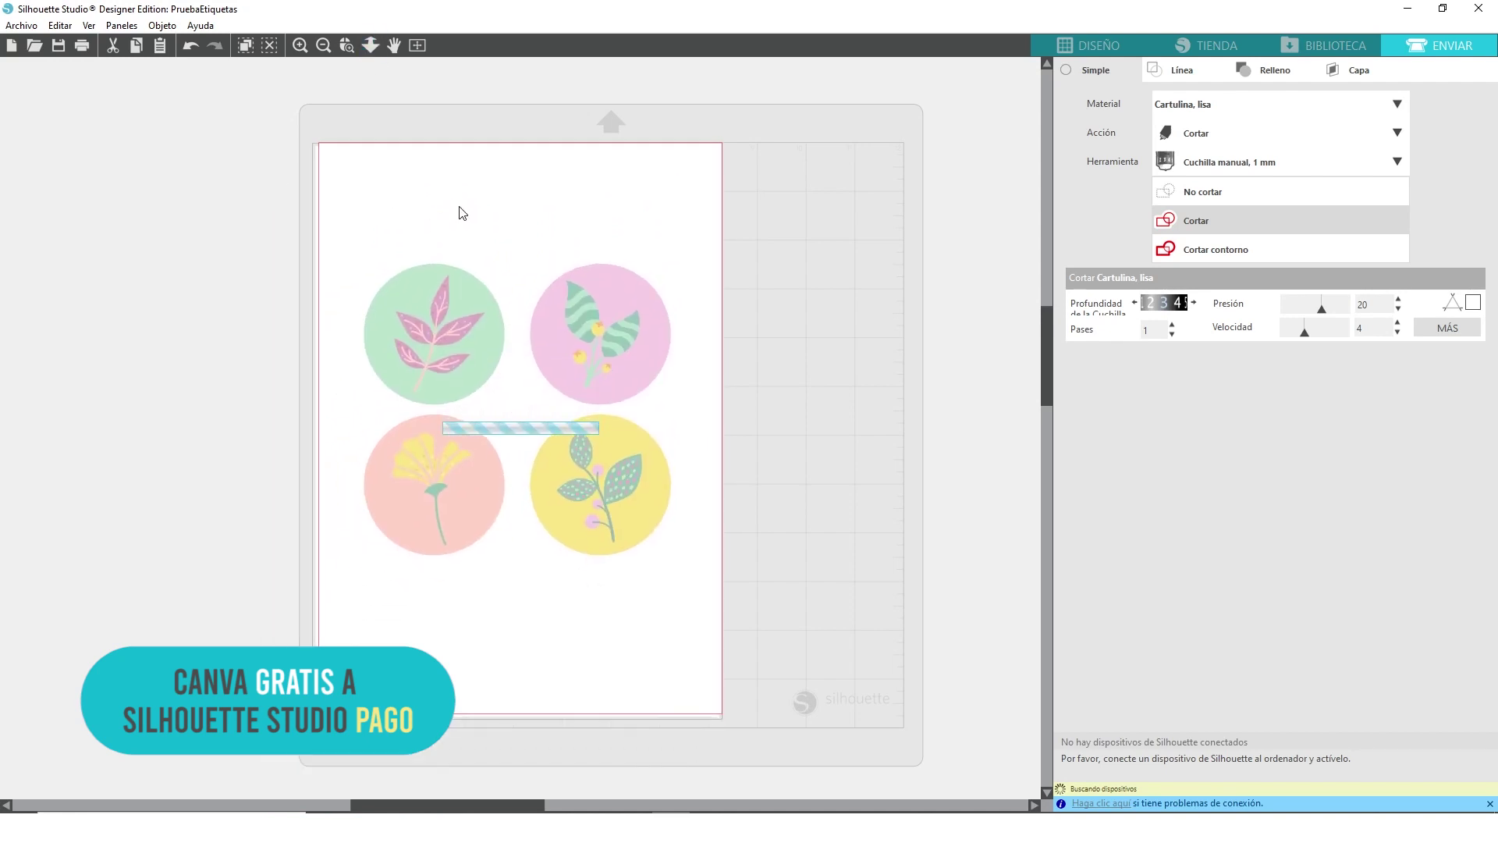
{"action": "right_click", "coordinate": [471, 335]}
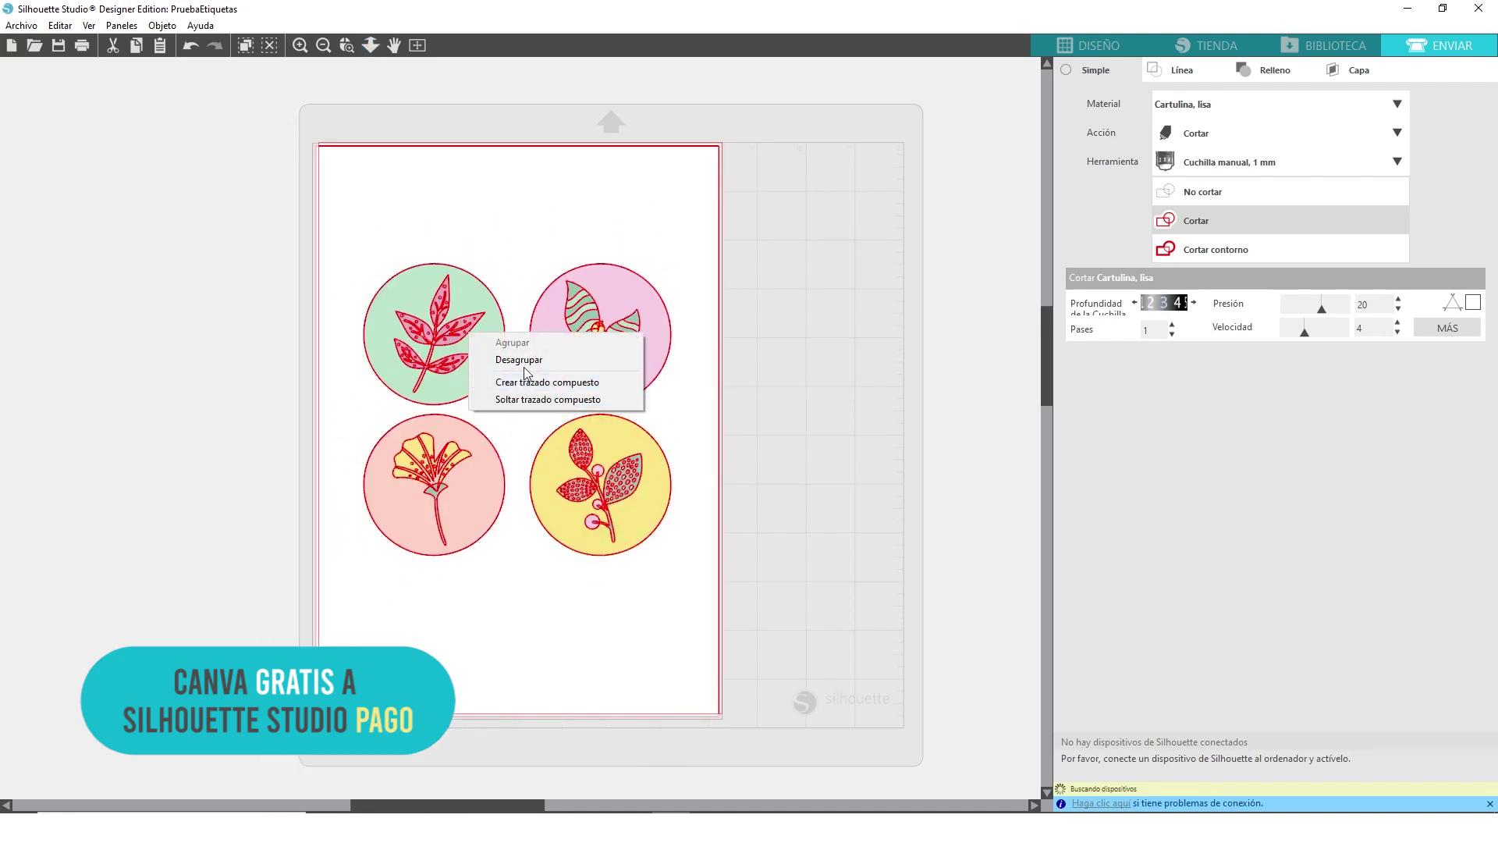
{"action": "left_click", "coordinate": [519, 360]}
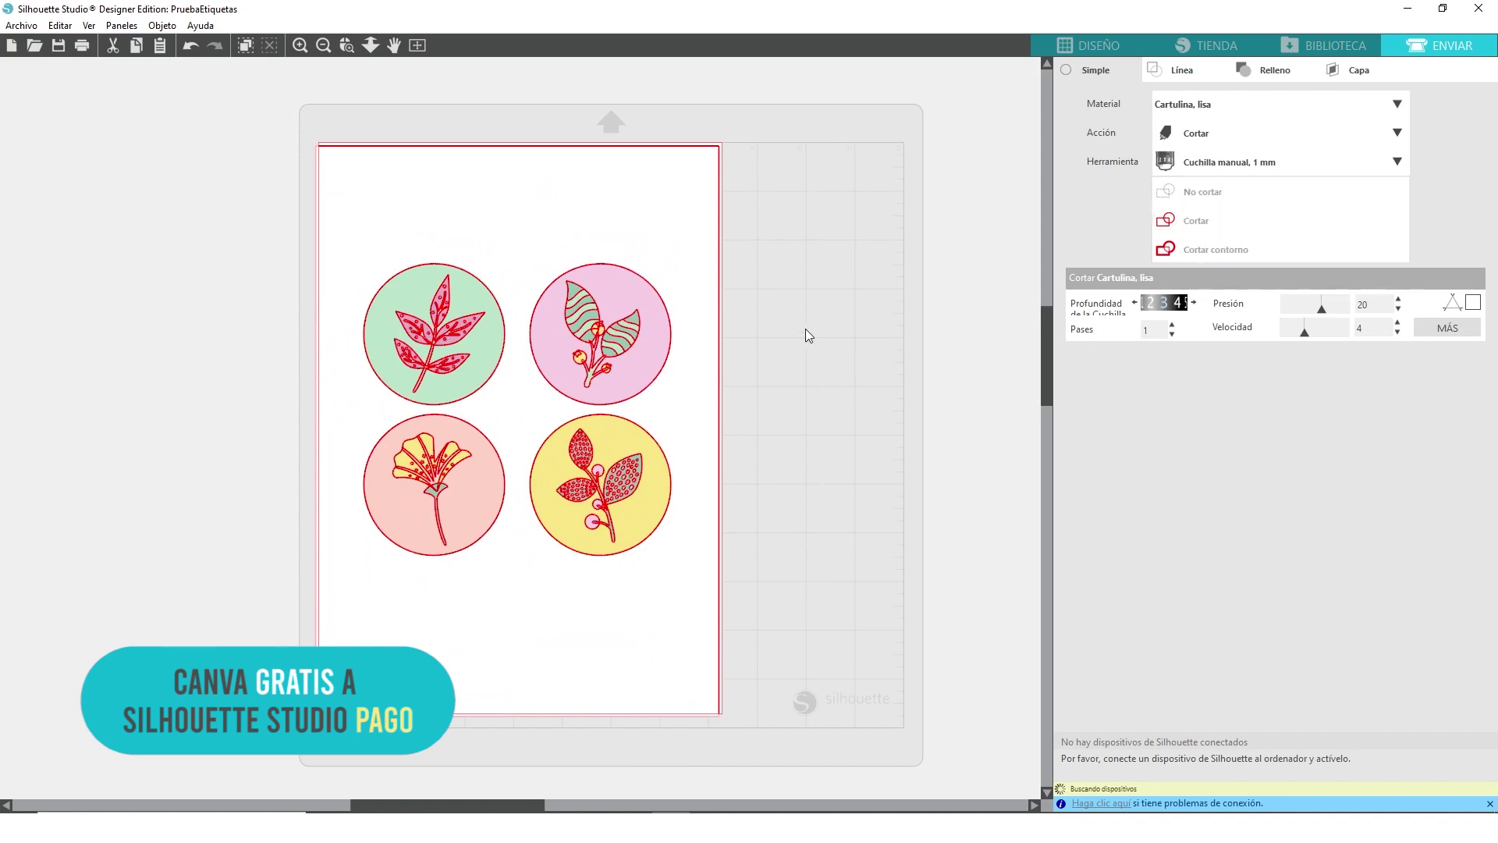
{"action": "left_click", "coordinate": [636, 318]}
{"action": "right_click", "coordinate": [637, 319]}
{"action": "left_click", "coordinate": [687, 346]}
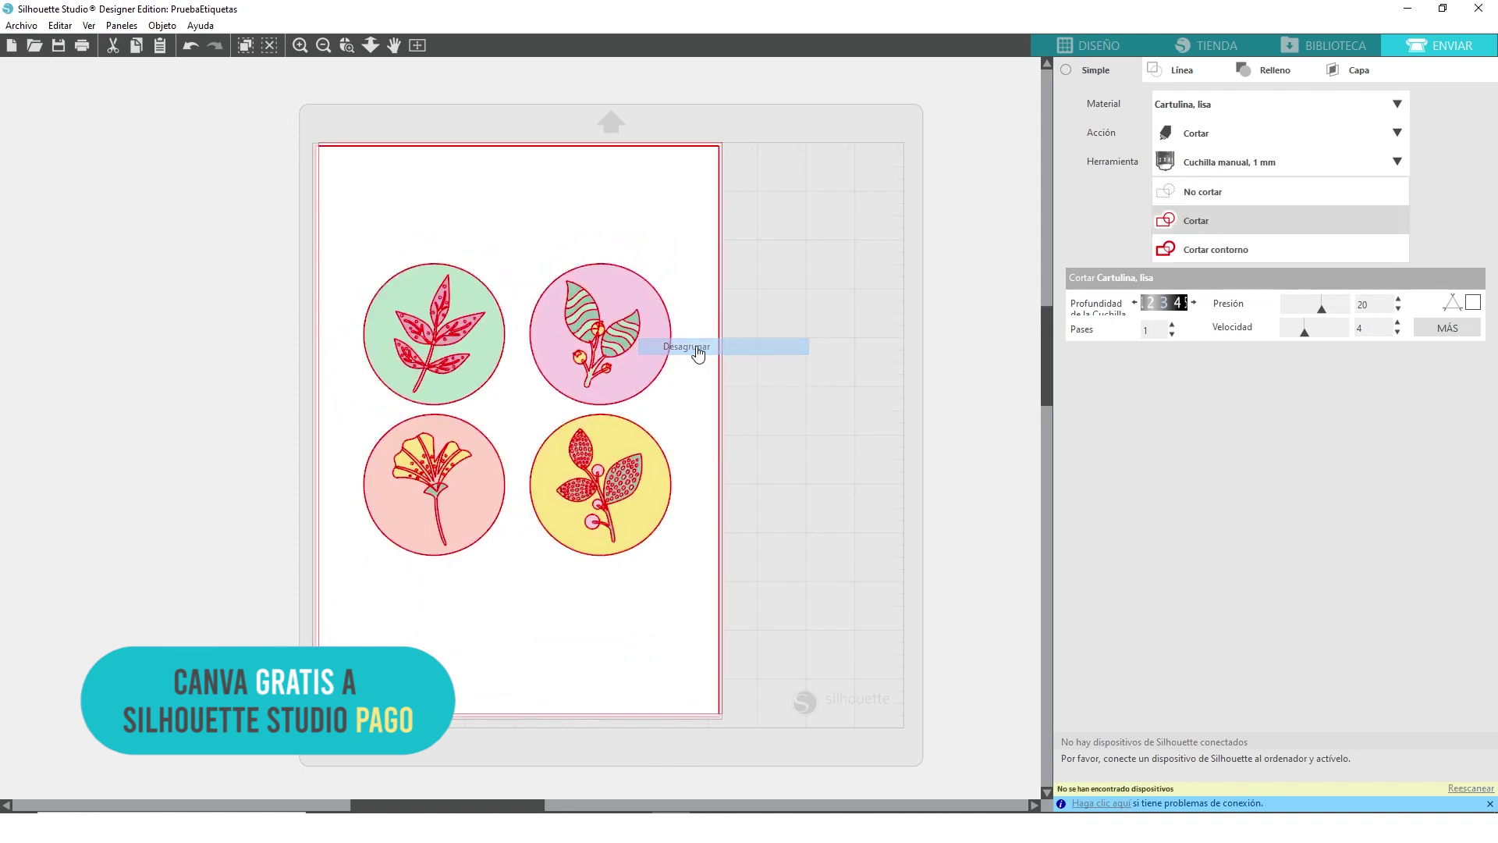
- Set the four circular labels to be cut only around their outlines with Cortar contorno
{"action": "left_click", "coordinate": [1192, 248]}
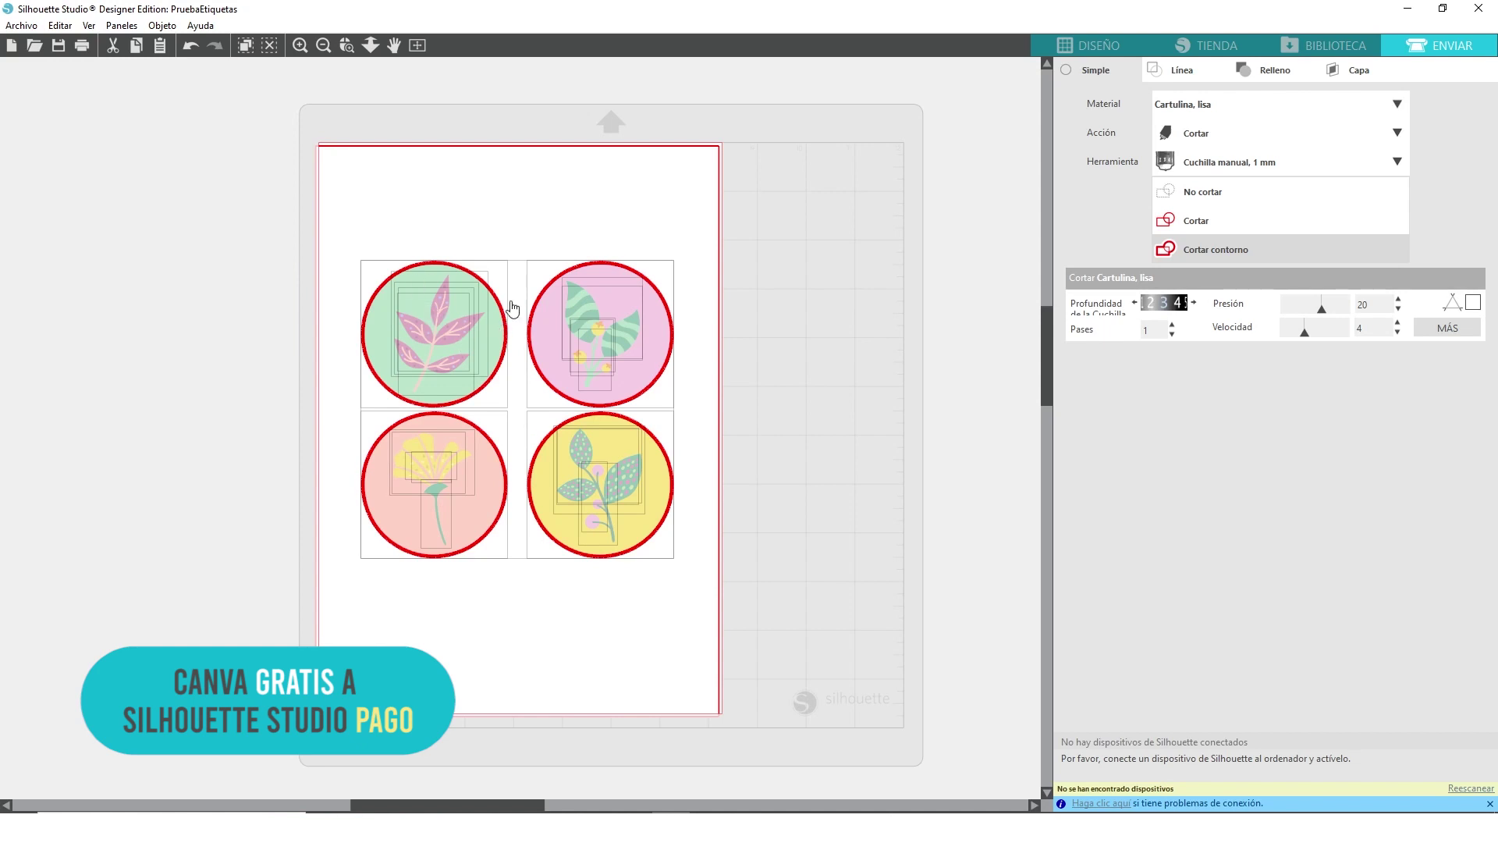
{"action": "left_click", "coordinate": [794, 388]}
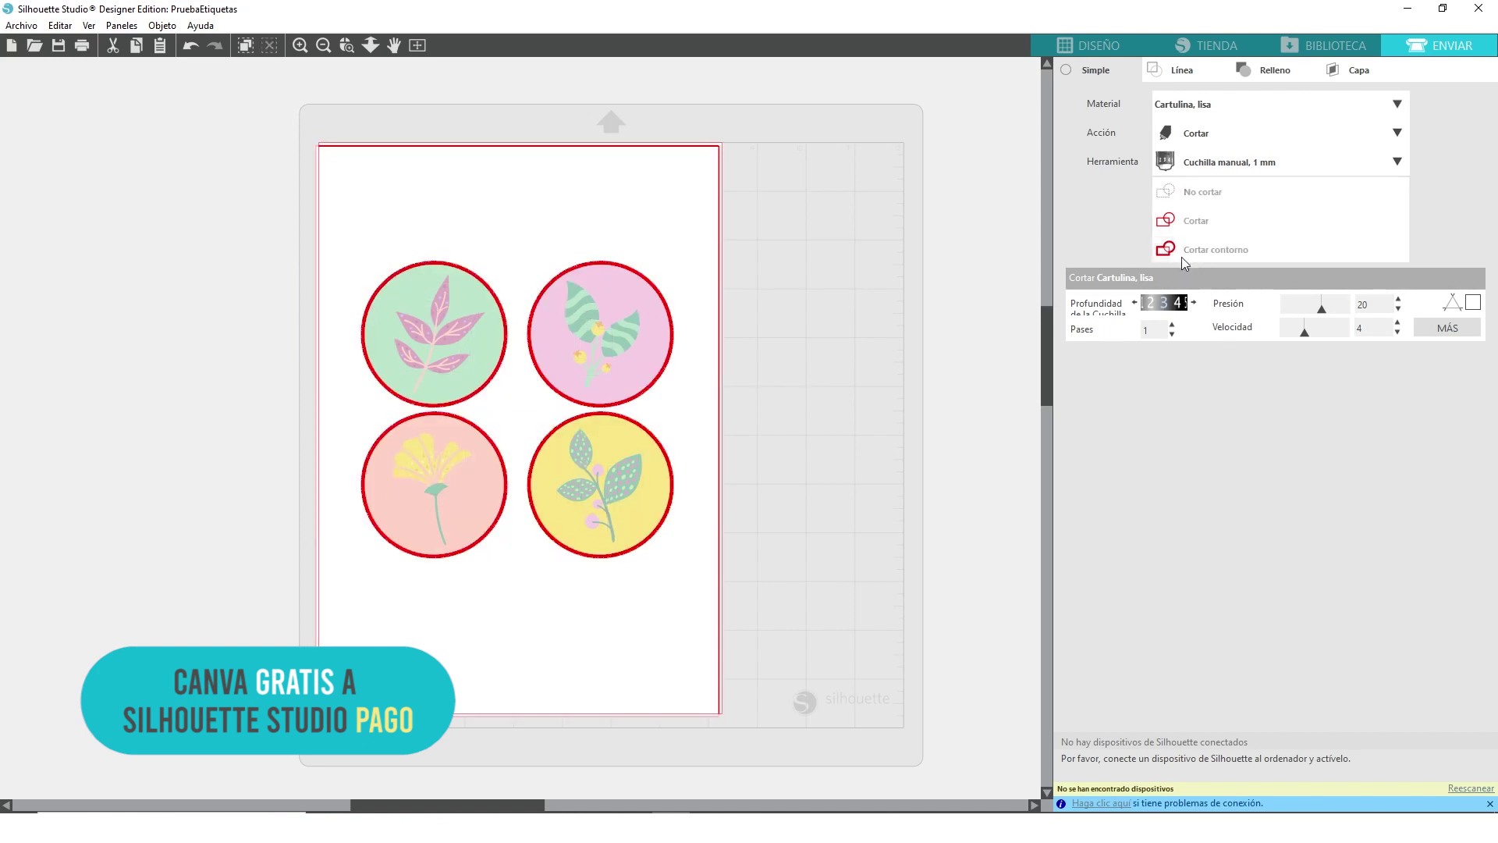
- Return to the design view and delete the four circular labels and the white background rectangle behind them
{"action": "left_click", "coordinate": [1091, 45]}
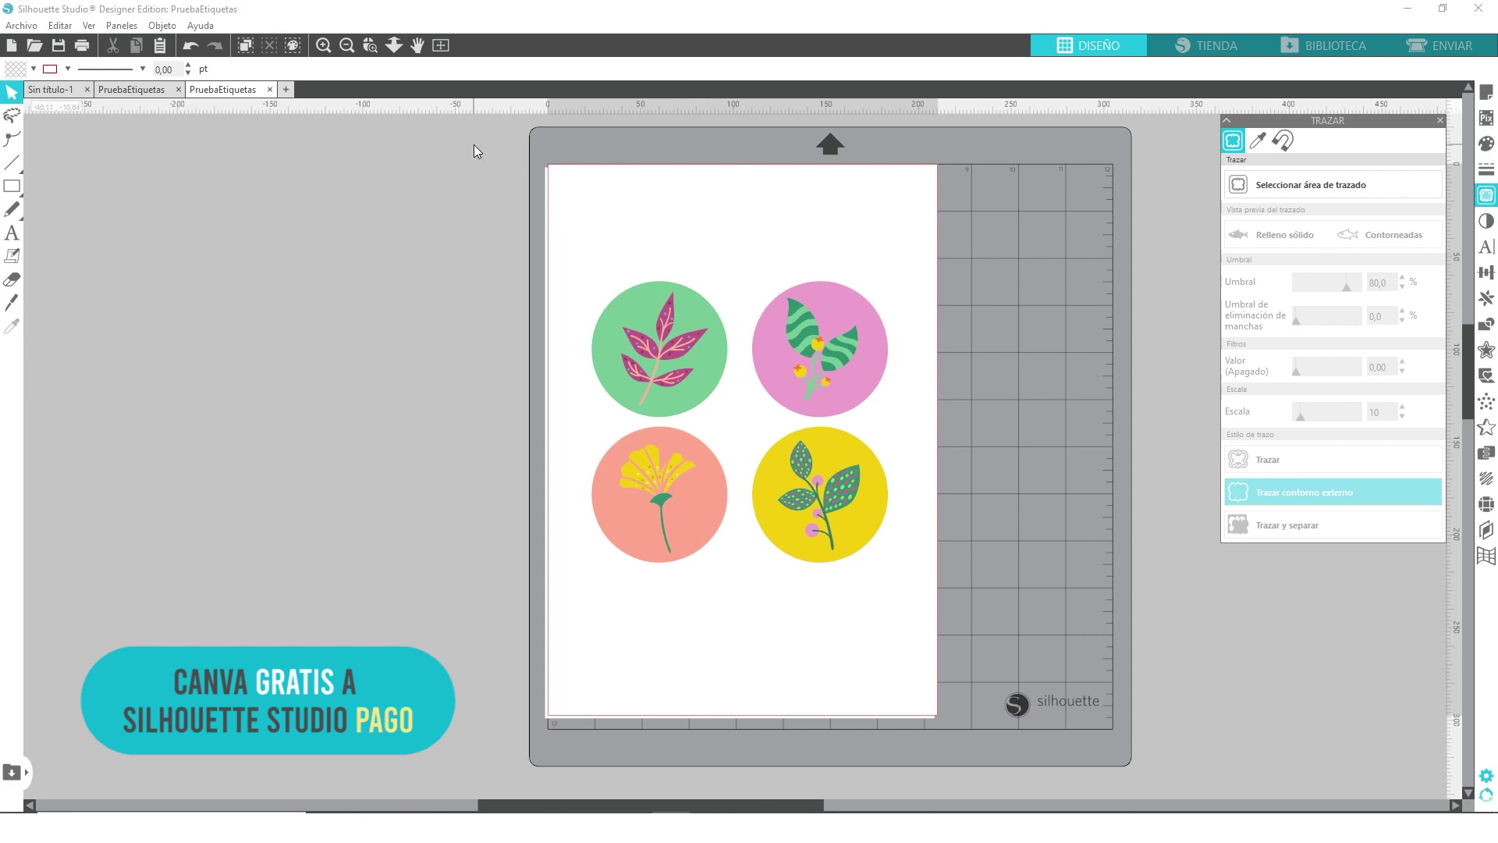
{"action": "left_click_drag", "start_coordinate": [476, 147], "coordinate": [949, 640]}
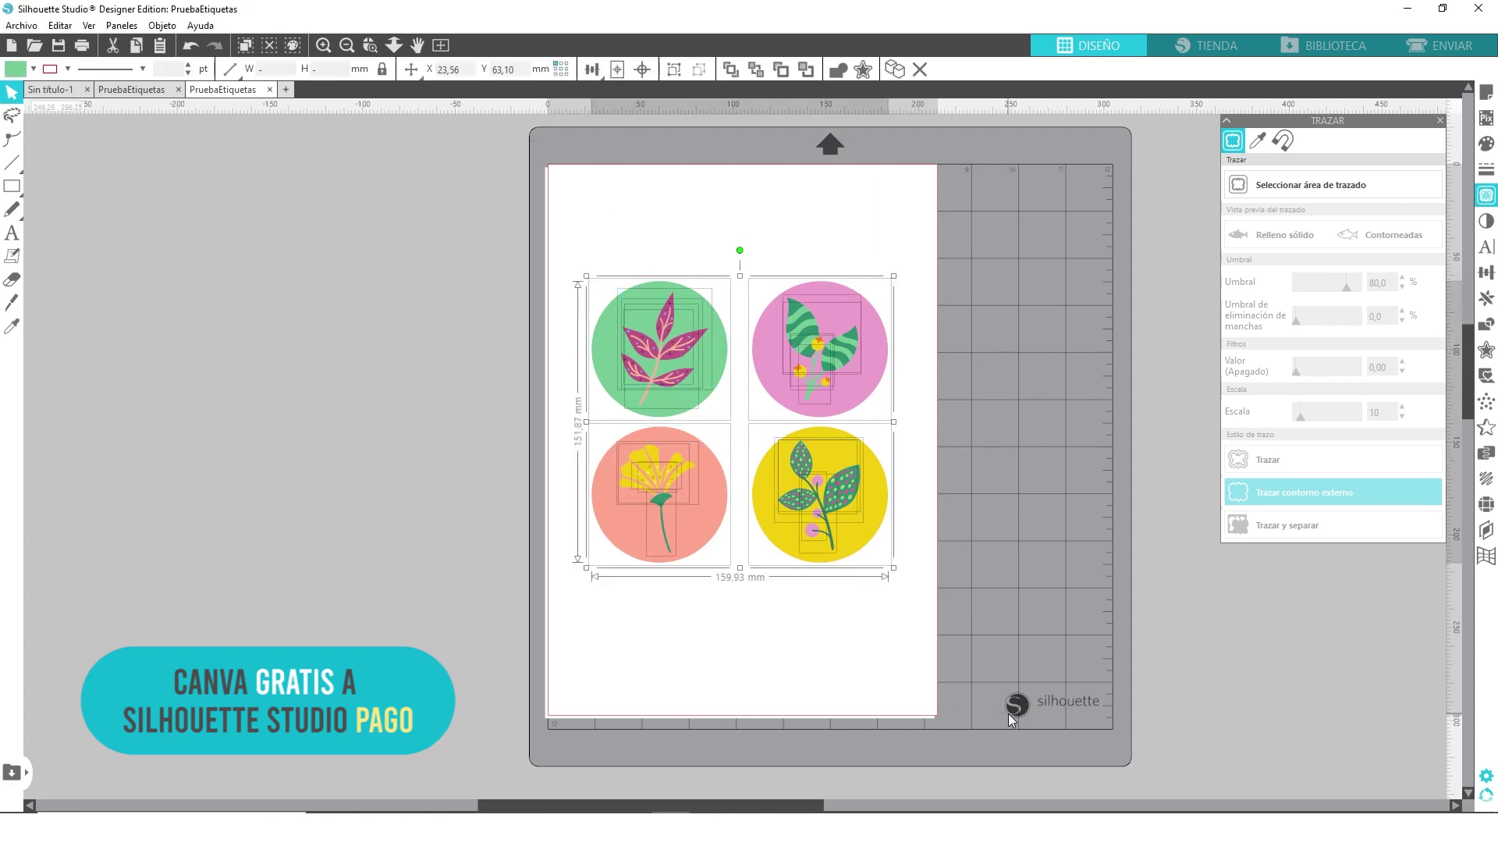
{"action": "key", "text": "Delete"}
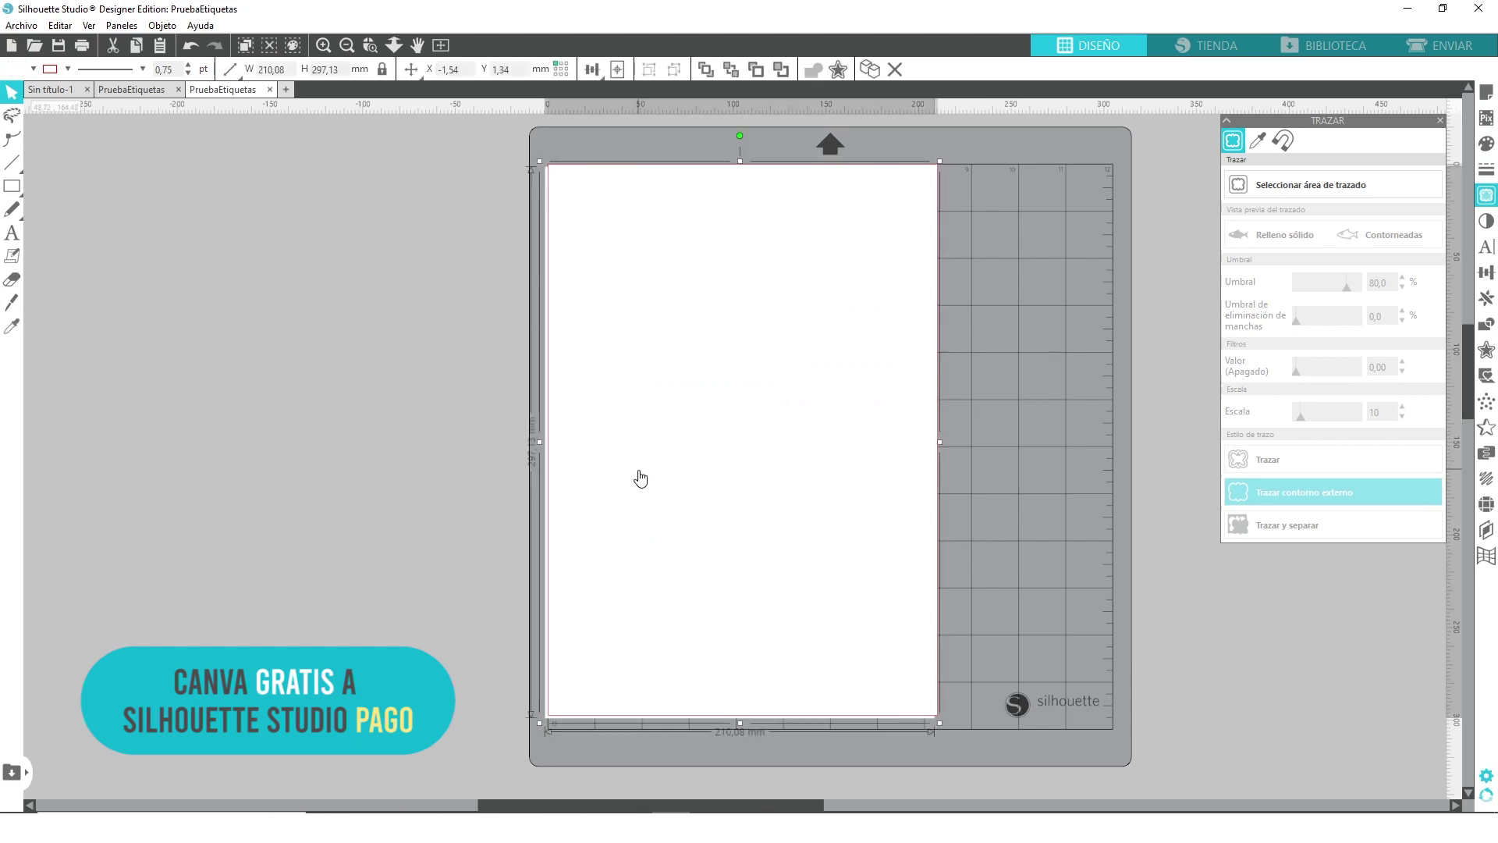
{"action": "left_click", "coordinate": [640, 478]}
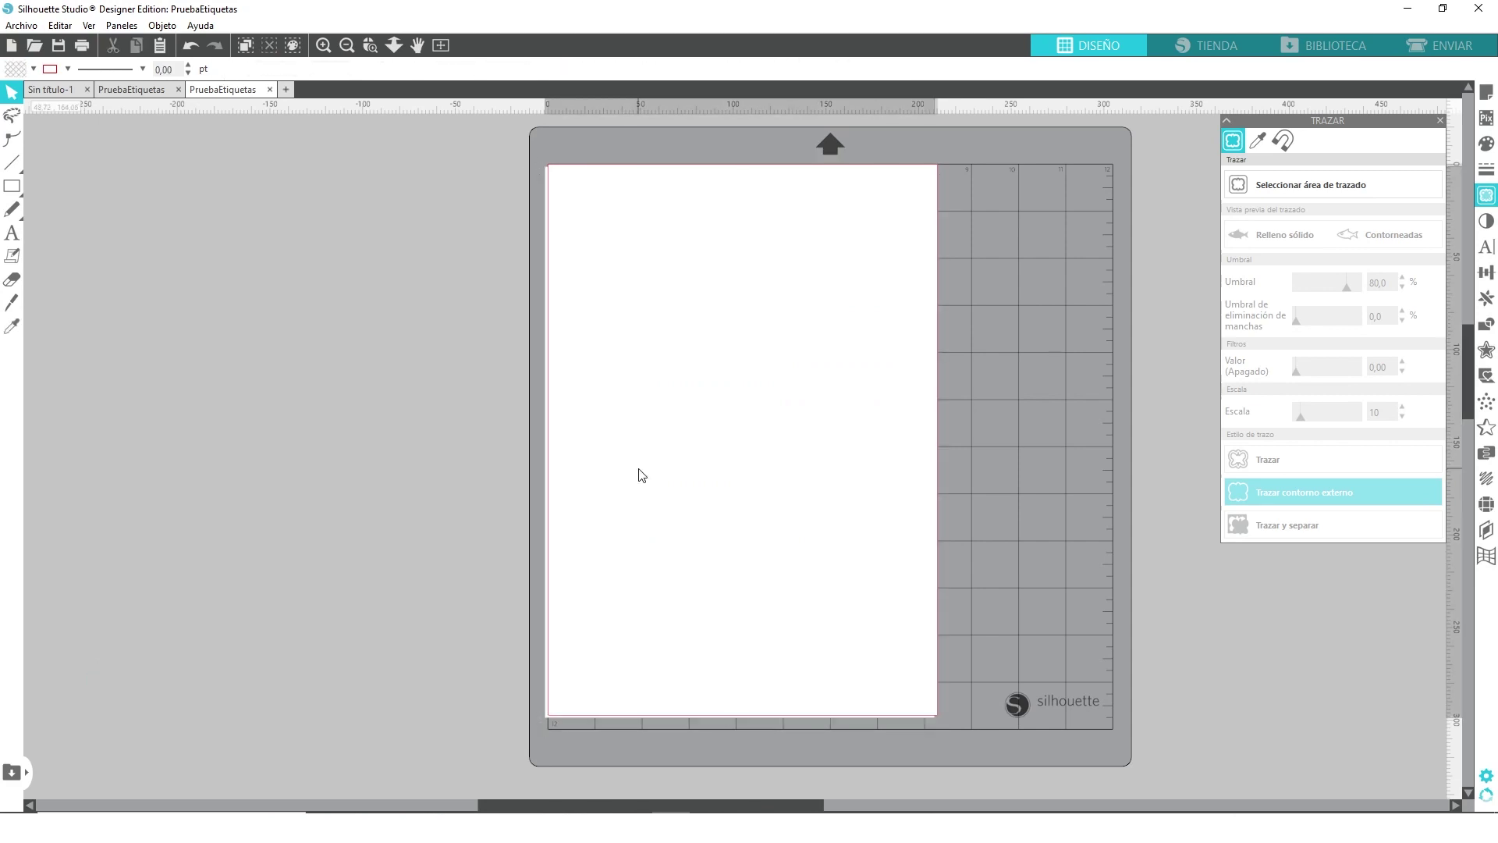
{"action": "key", "text": "Escape"}
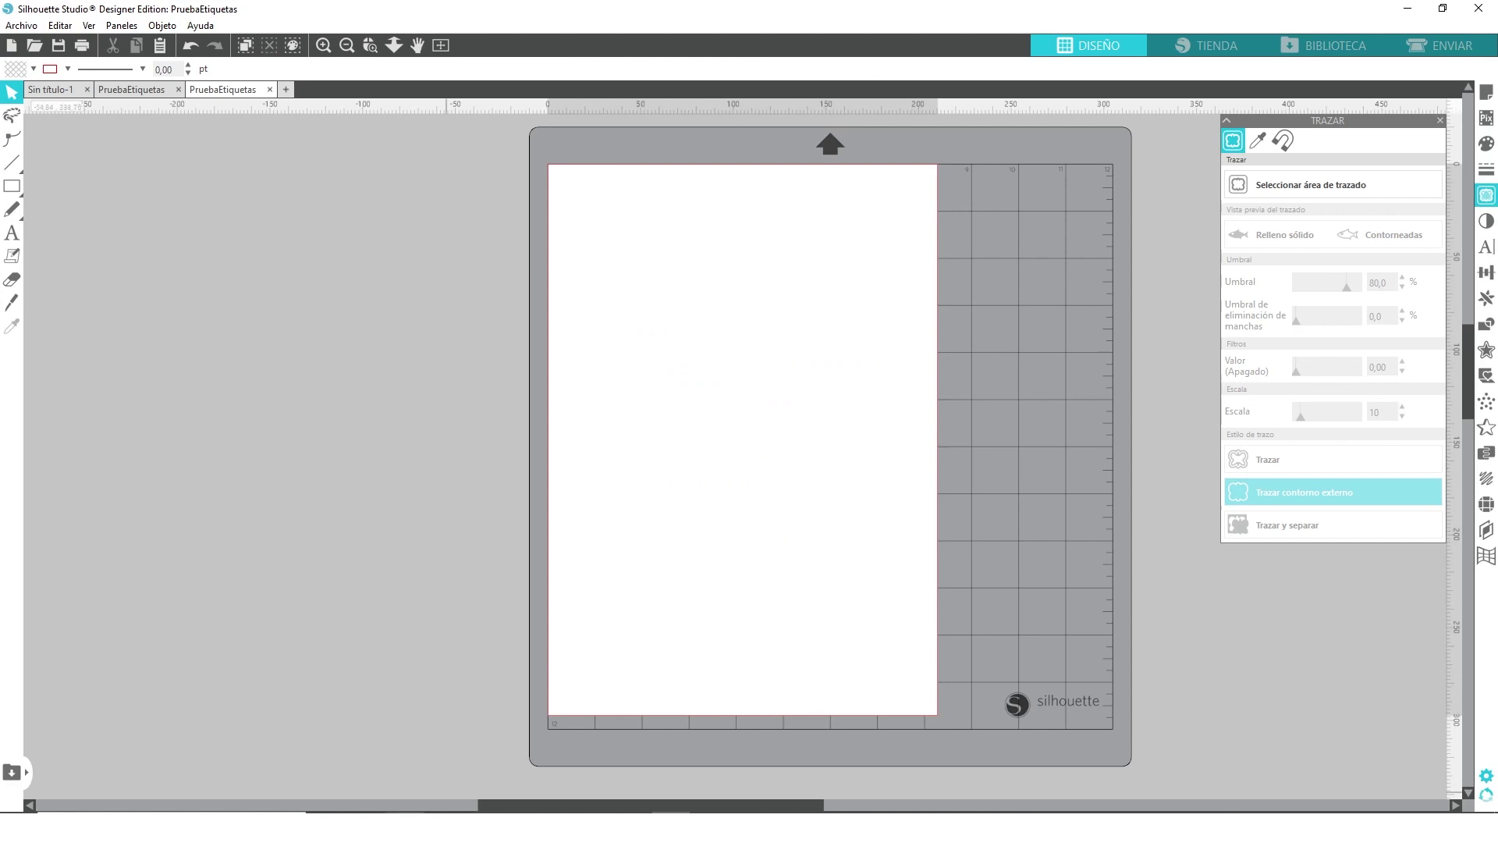
- Switch to Canva and open the PruebaEtiquetas labels design in the Pro version
{"action": "key", "text": "alt+Tab"}
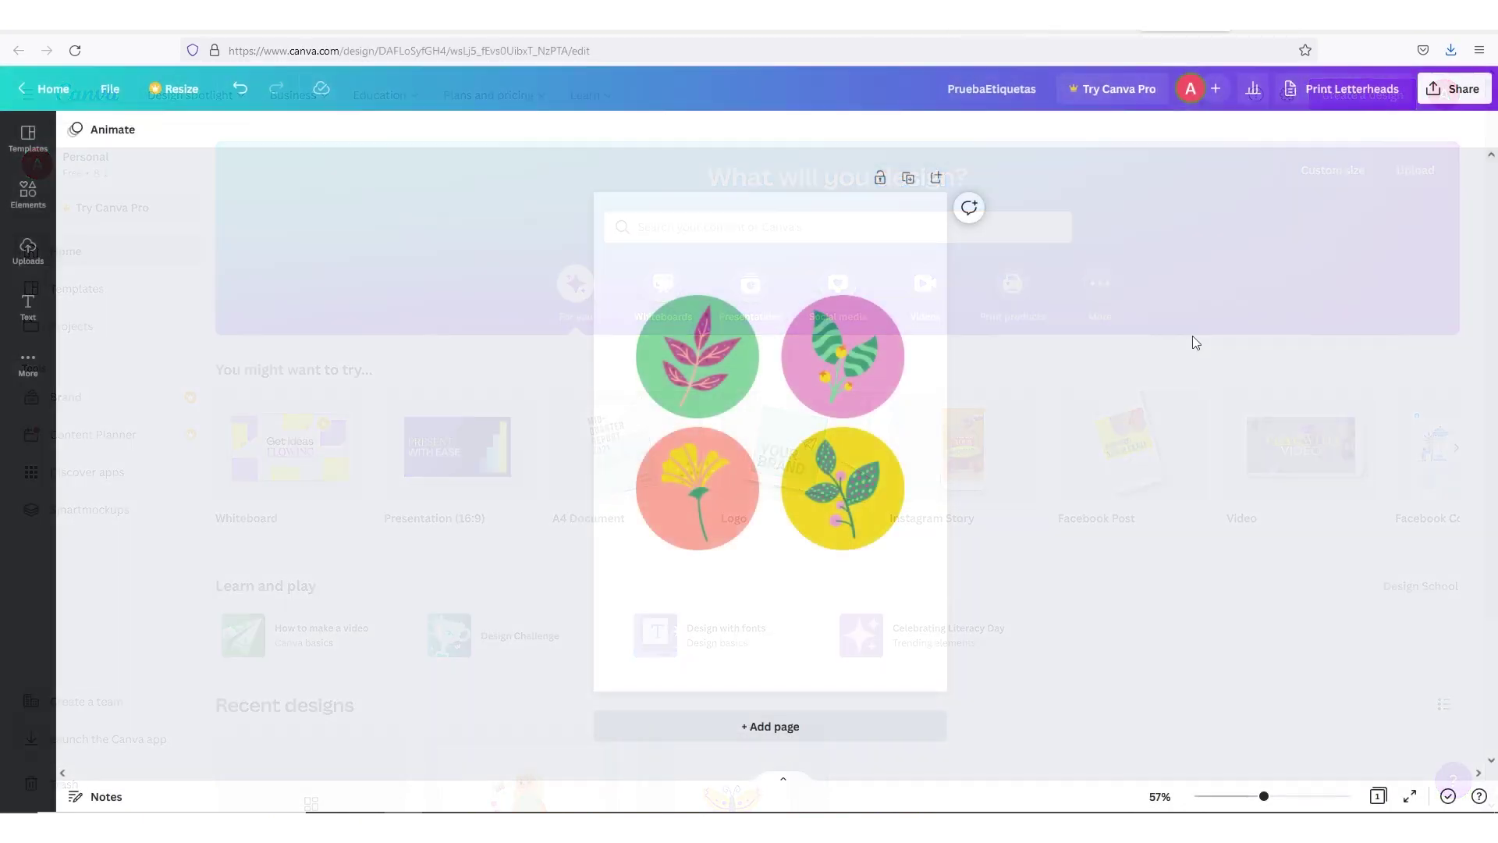
{"action": "left_click", "coordinate": [1112, 92]}
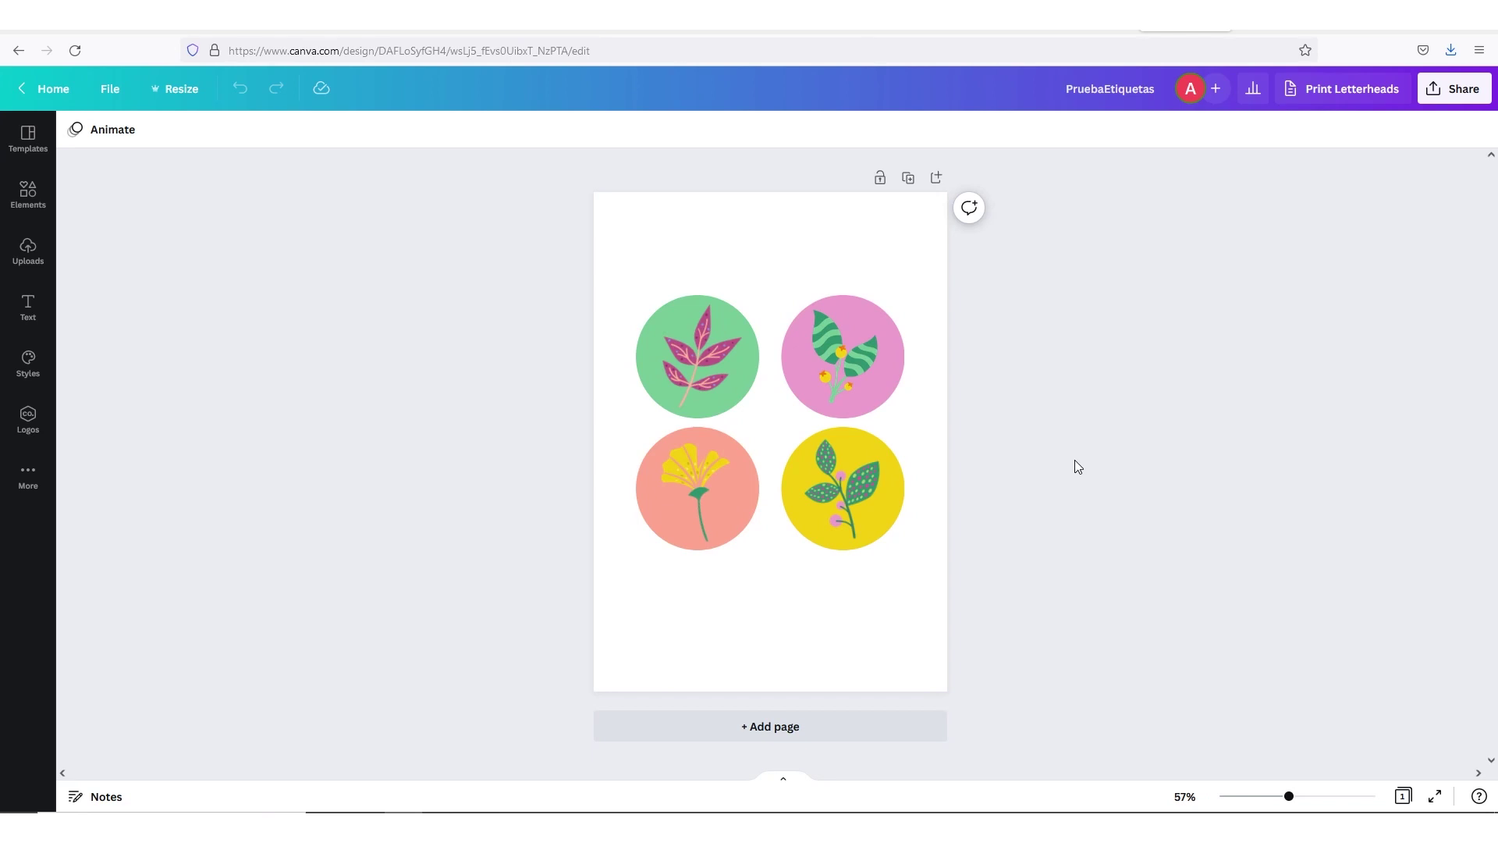
- Download the labels design from Canva Pro as a PNG with a transparent background
{"action": "left_click", "coordinate": [1461, 91]}
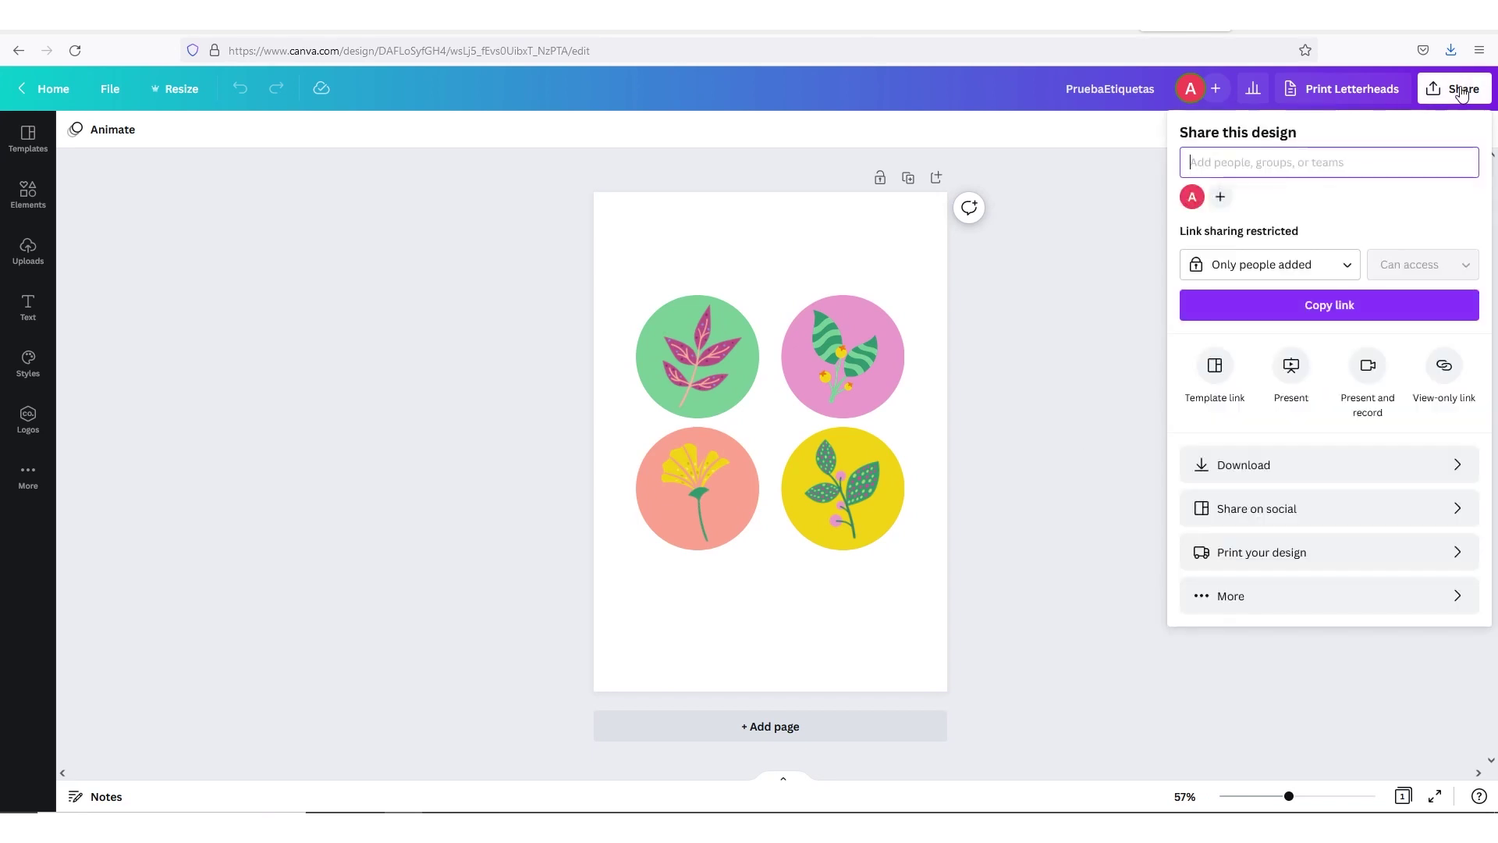
{"action": "left_click", "coordinate": [1249, 465]}
{"action": "left_click", "coordinate": [1445, 201]}
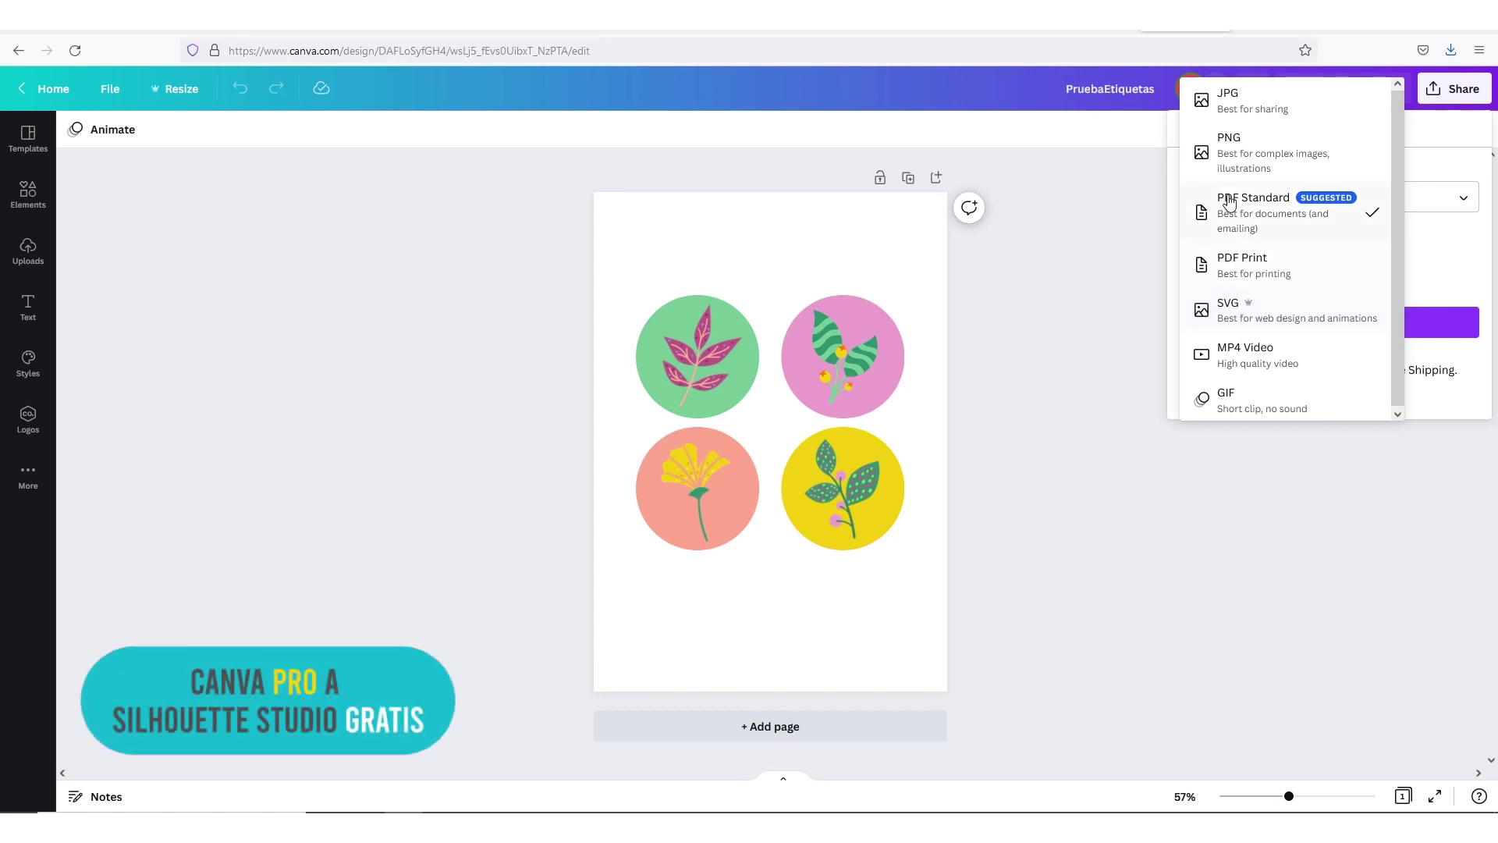
{"action": "left_click", "coordinate": [1246, 150]}
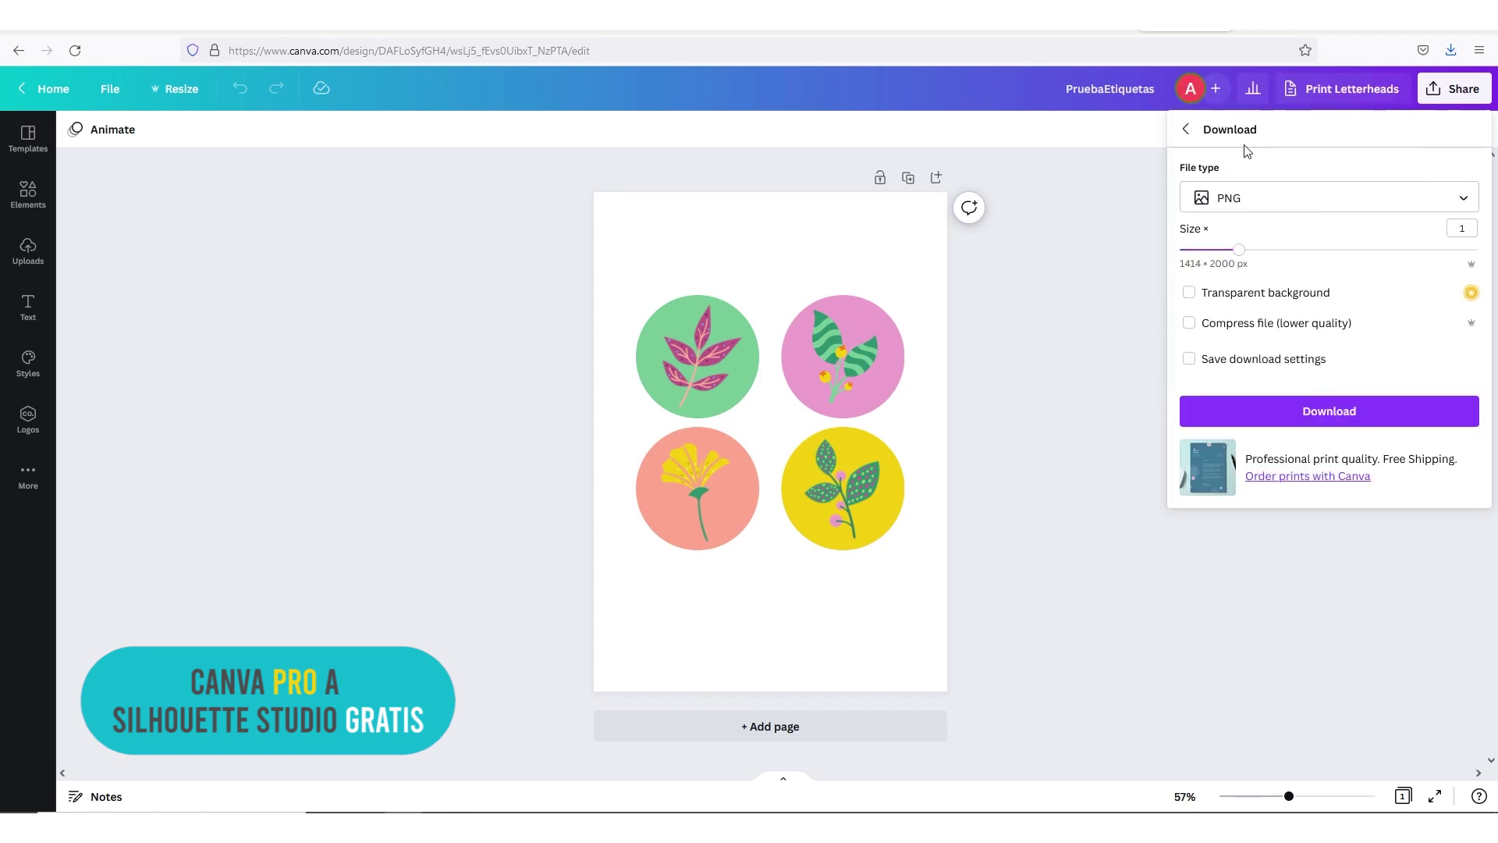
{"action": "left_click", "coordinate": [1189, 294]}
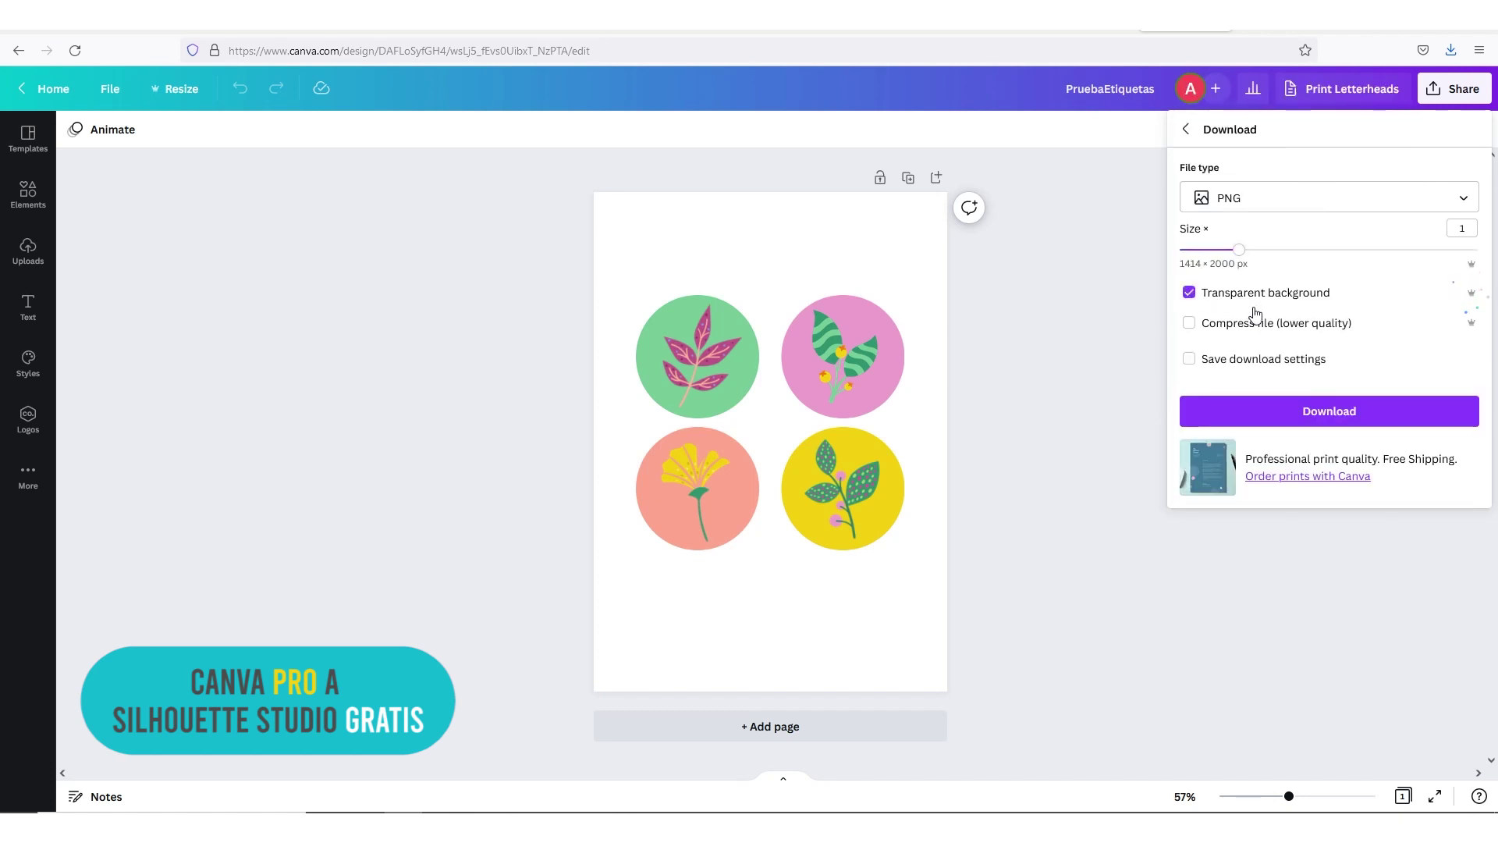
{"action": "left_click", "coordinate": [1290, 414]}
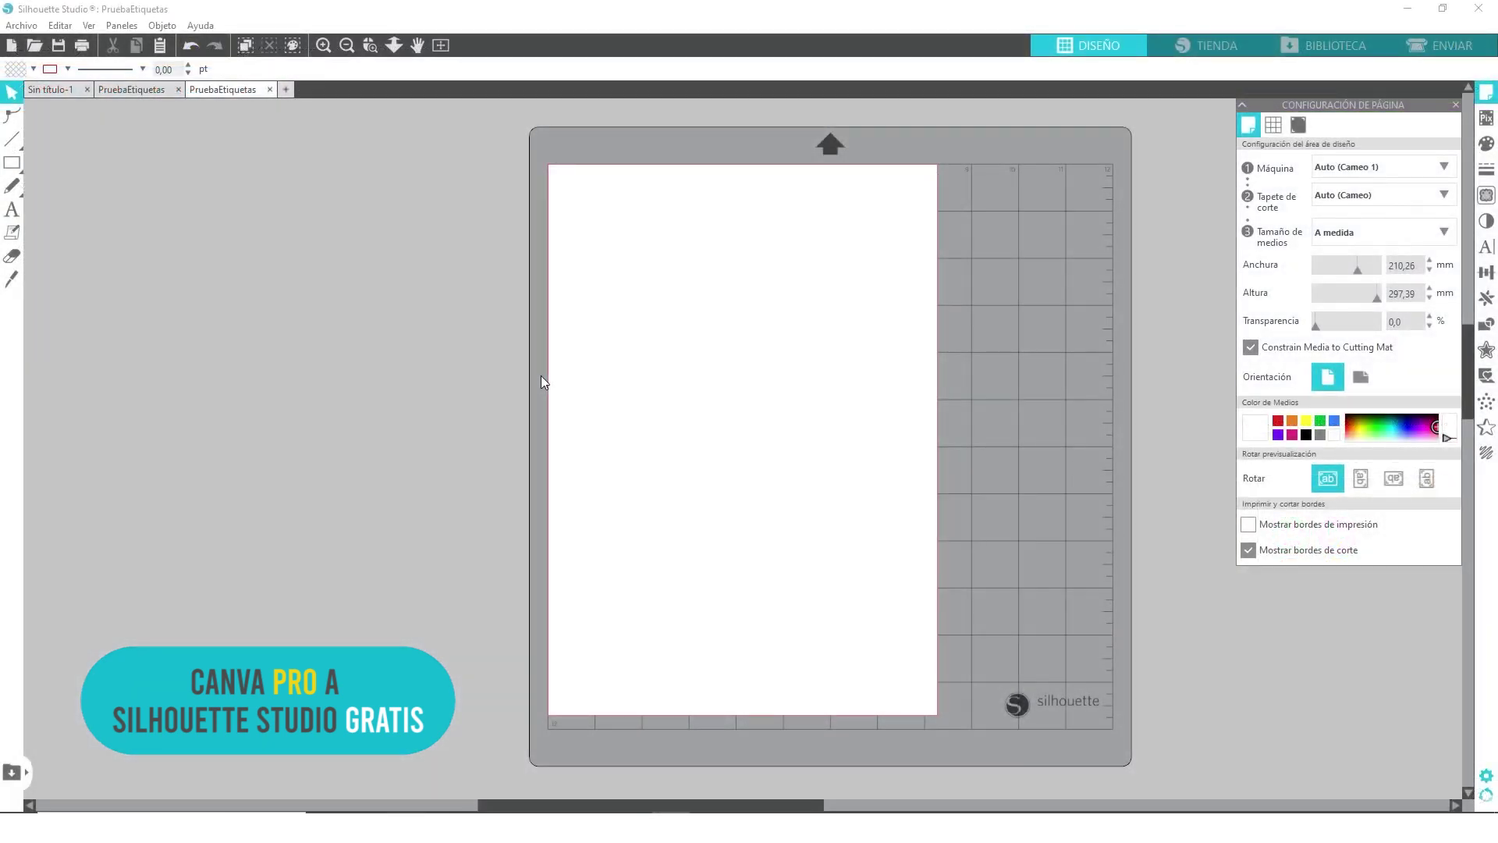
- Switch to Silhouette Studio, open the PruebaEtiquetas(1) PNG and move the labels inward from the page corner to about X 18, Y 27 mm
{"action": "left_click", "coordinate": [35, 49]}
{"action": "double_click", "coordinate": [179, 180]}
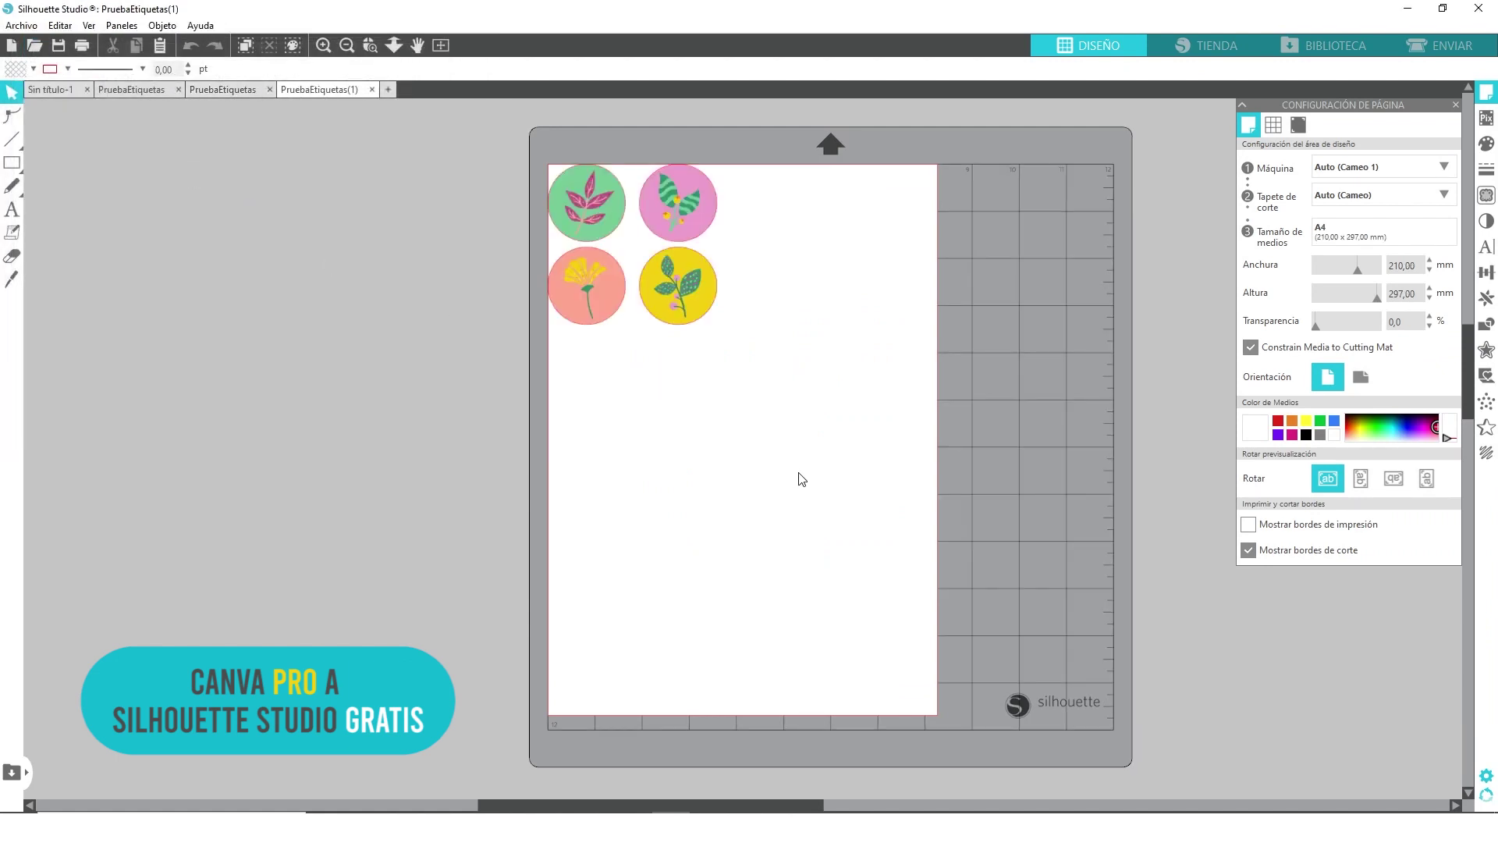
{"action": "left_click", "coordinate": [652, 258]}
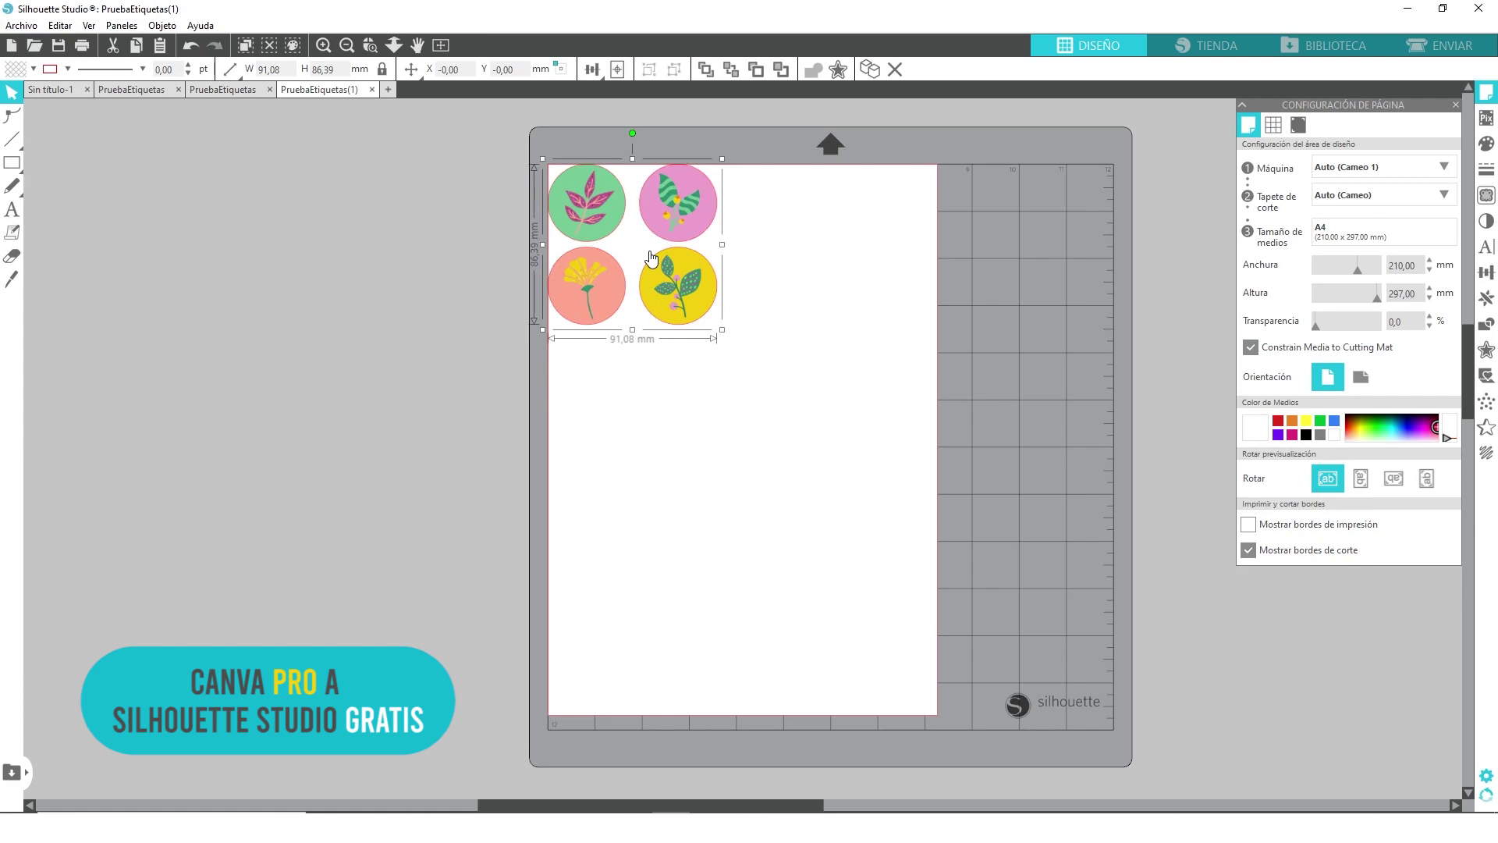
{"action": "left_click_drag", "start_coordinate": [668, 298], "coordinate": [701, 347]}
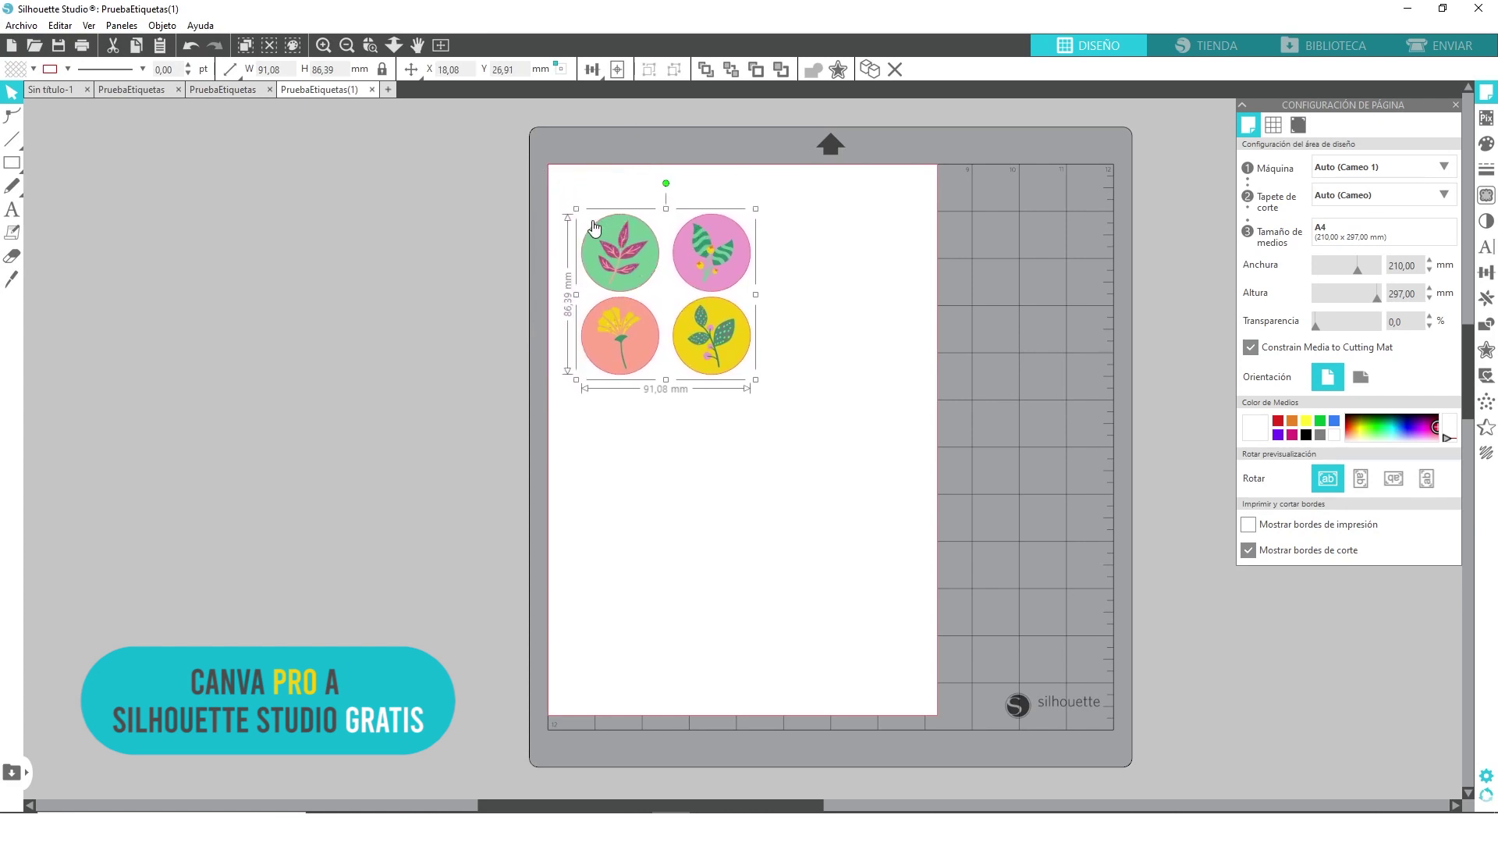
- Check the labels' cut lines in the send view, then enlarge the labels to about 172 by 163 mm across the A4 page
{"action": "left_click", "coordinate": [1464, 55]}
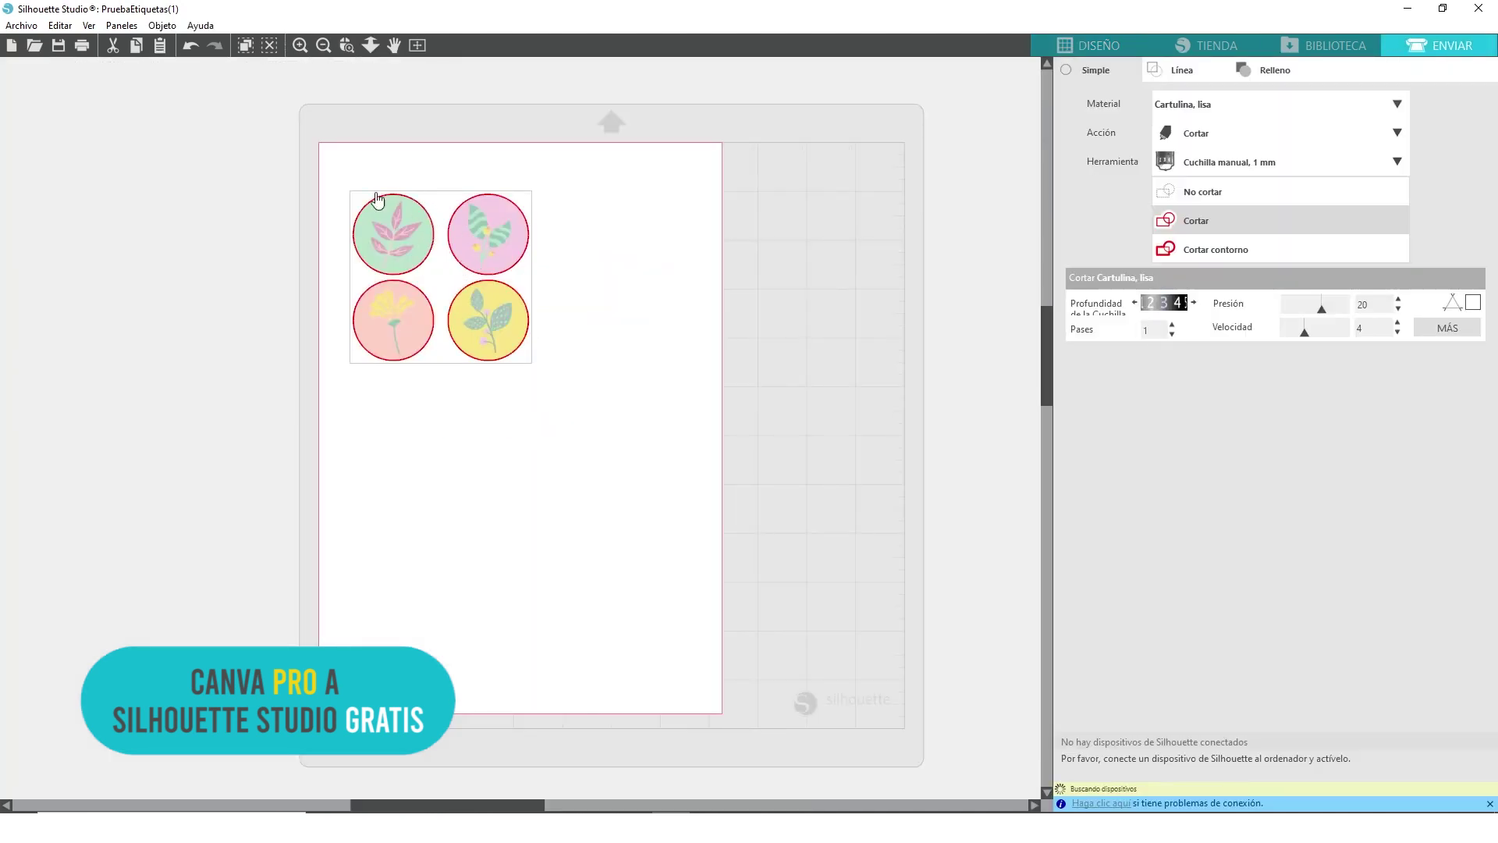
{"action": "left_click", "coordinate": [1092, 47]}
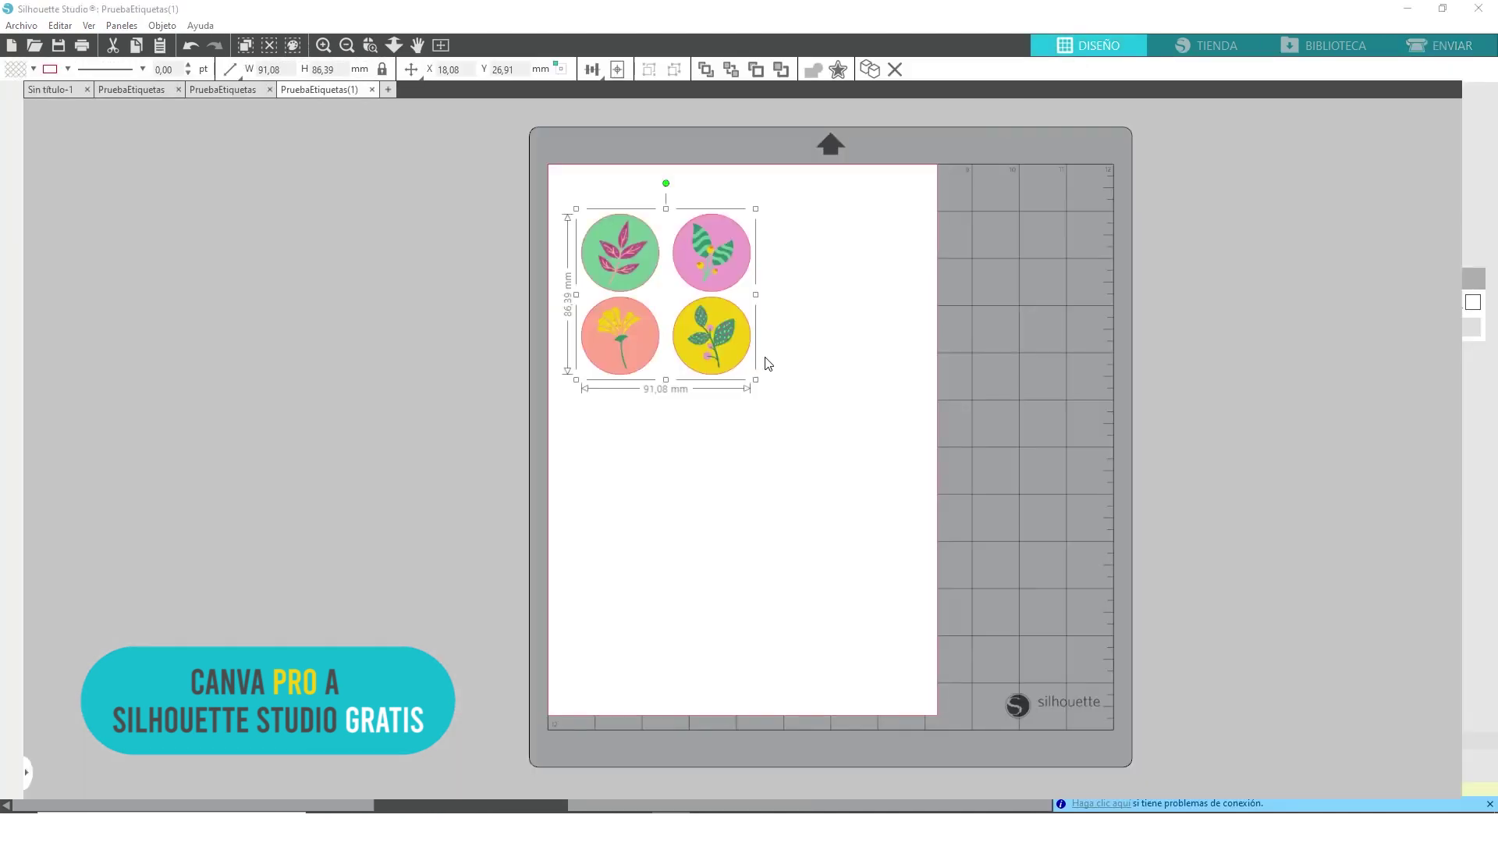
{"action": "left_click_drag", "start_coordinate": [754, 380], "coordinate": [863, 572]}
{"action": "left_click_drag", "start_coordinate": [779, 433], "coordinate": [777, 479]}
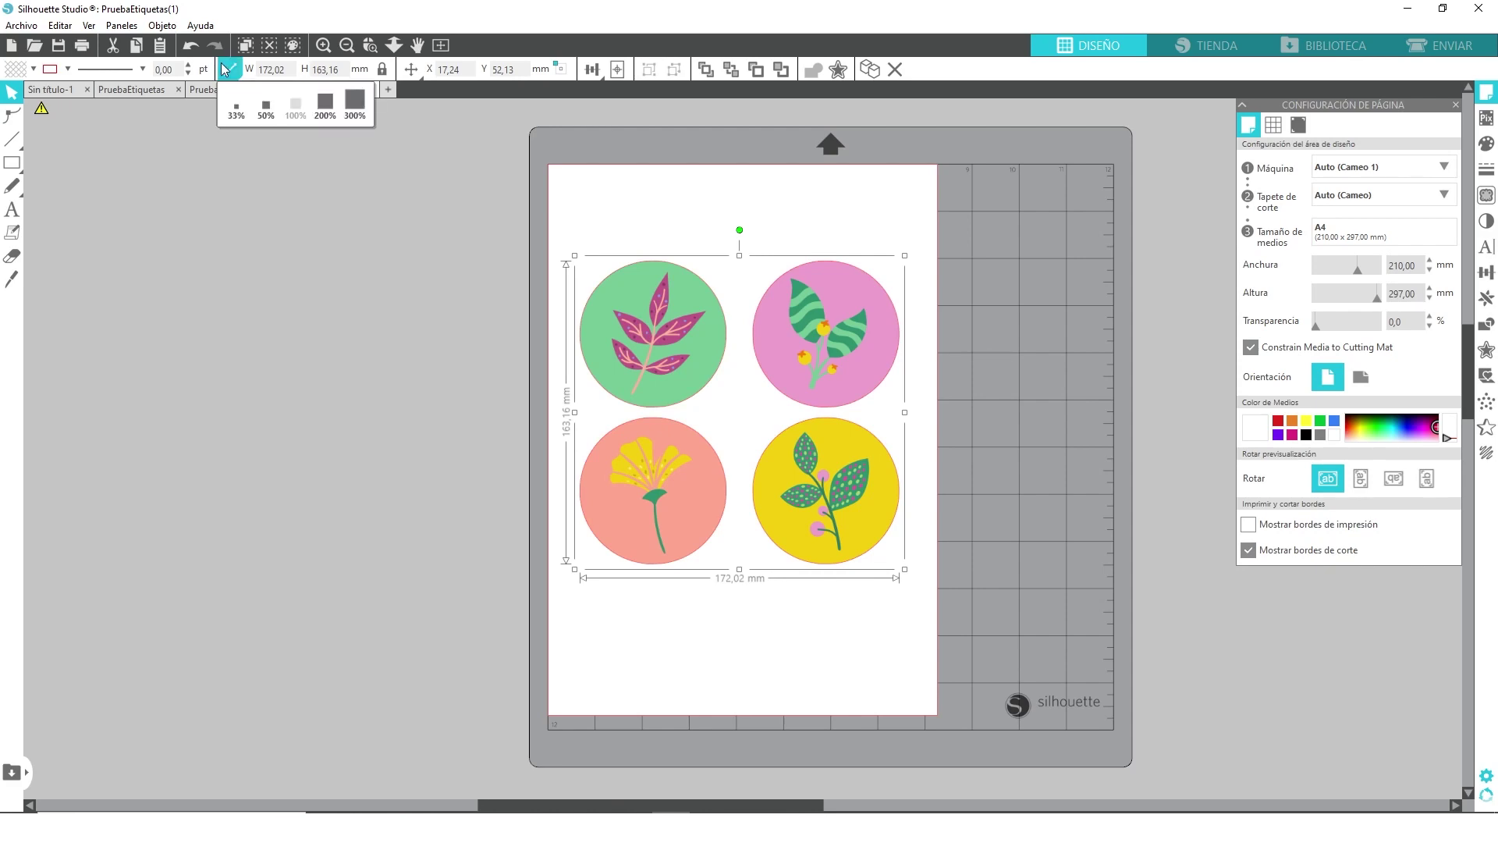
{"action": "left_click", "coordinate": [206, 26]}
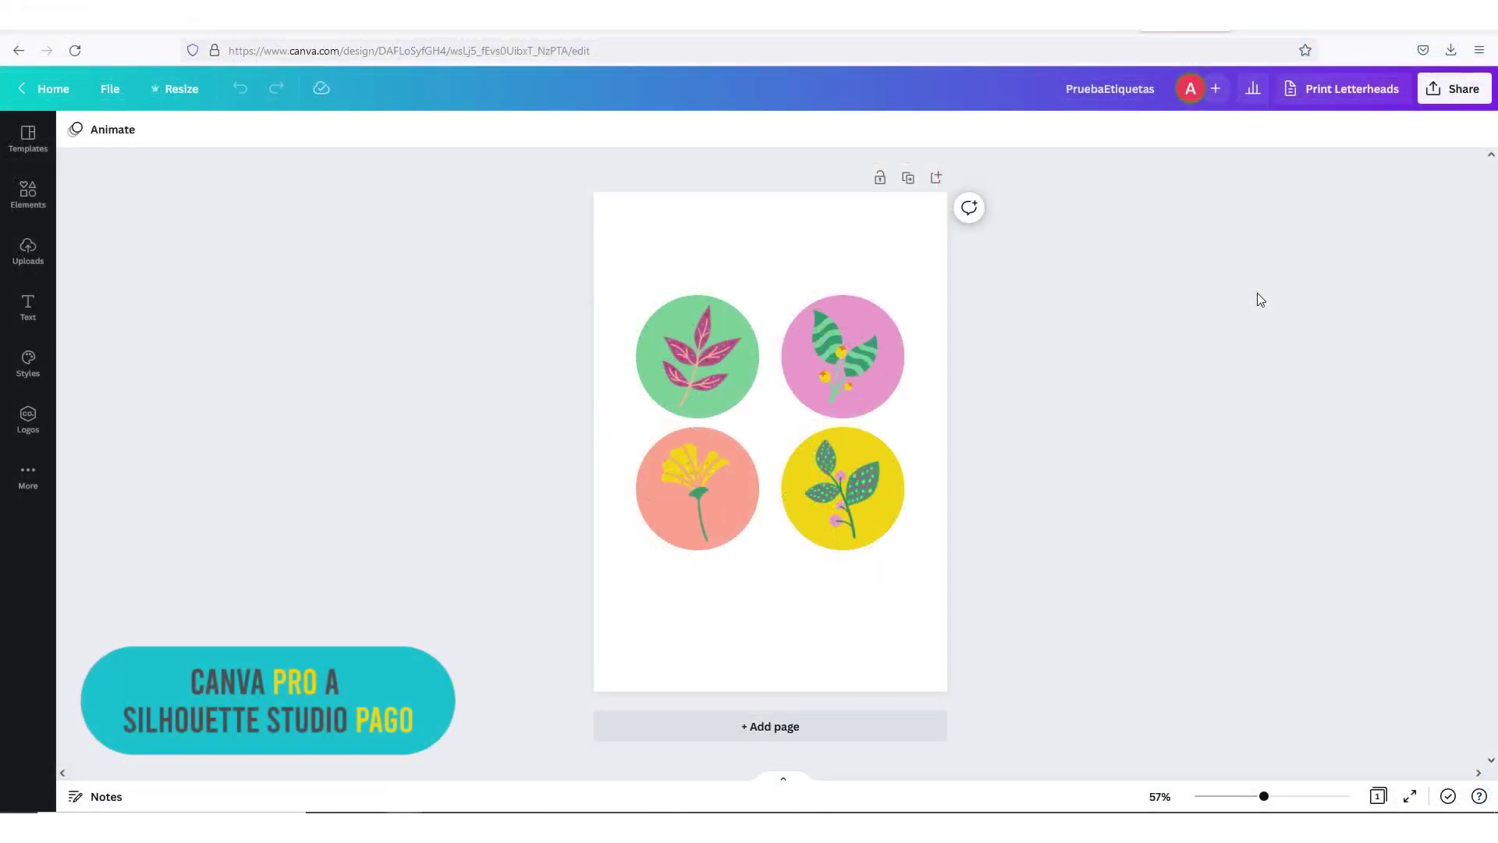
- Switch to Canva Pro and download the labels design as an SVG file
{"action": "left_click", "coordinate": [1456, 89]}
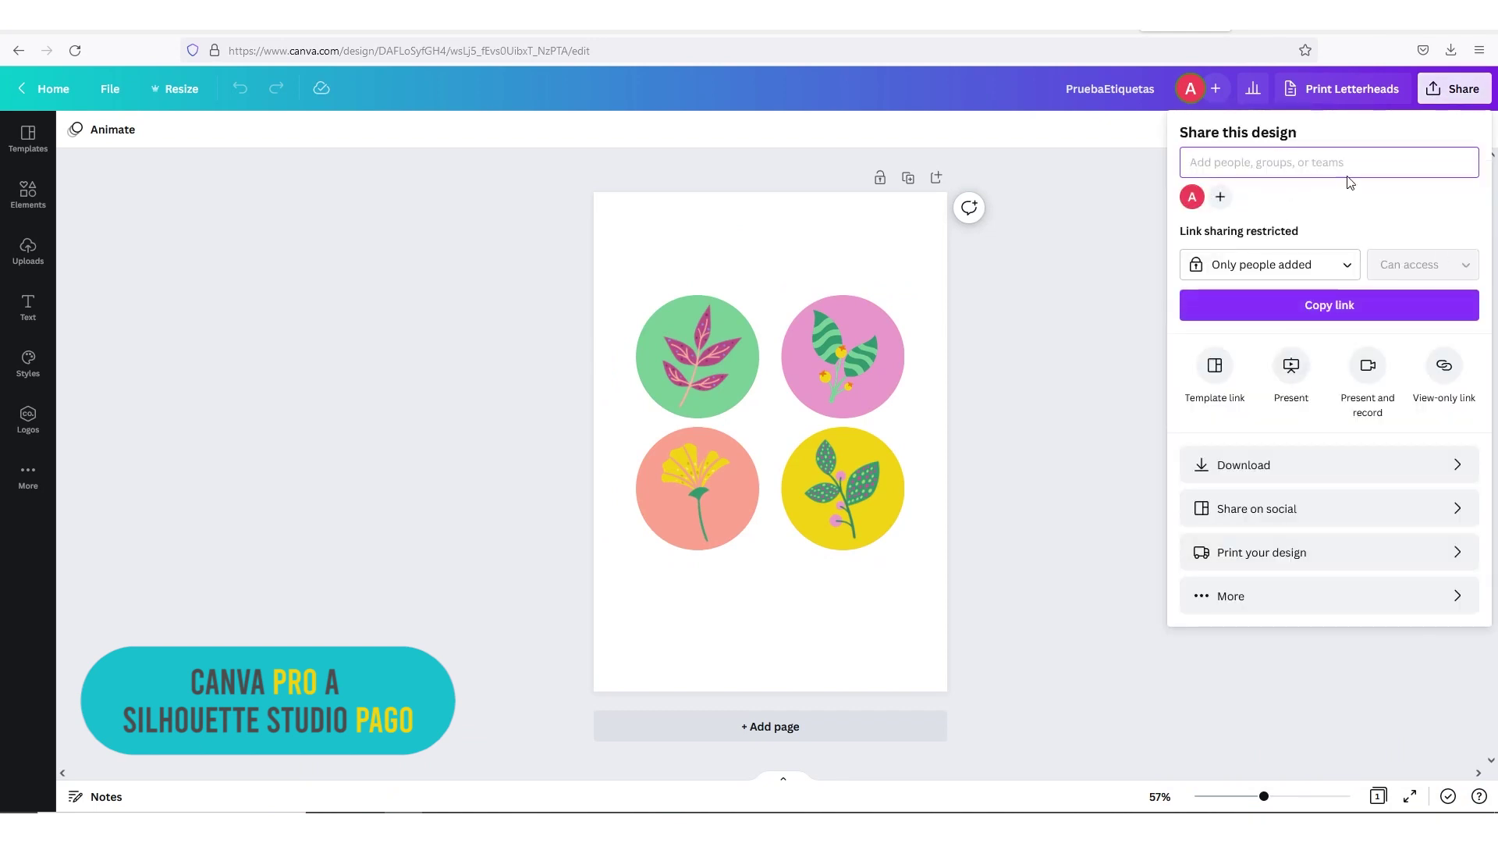
{"action": "left_click", "coordinate": [1350, 476]}
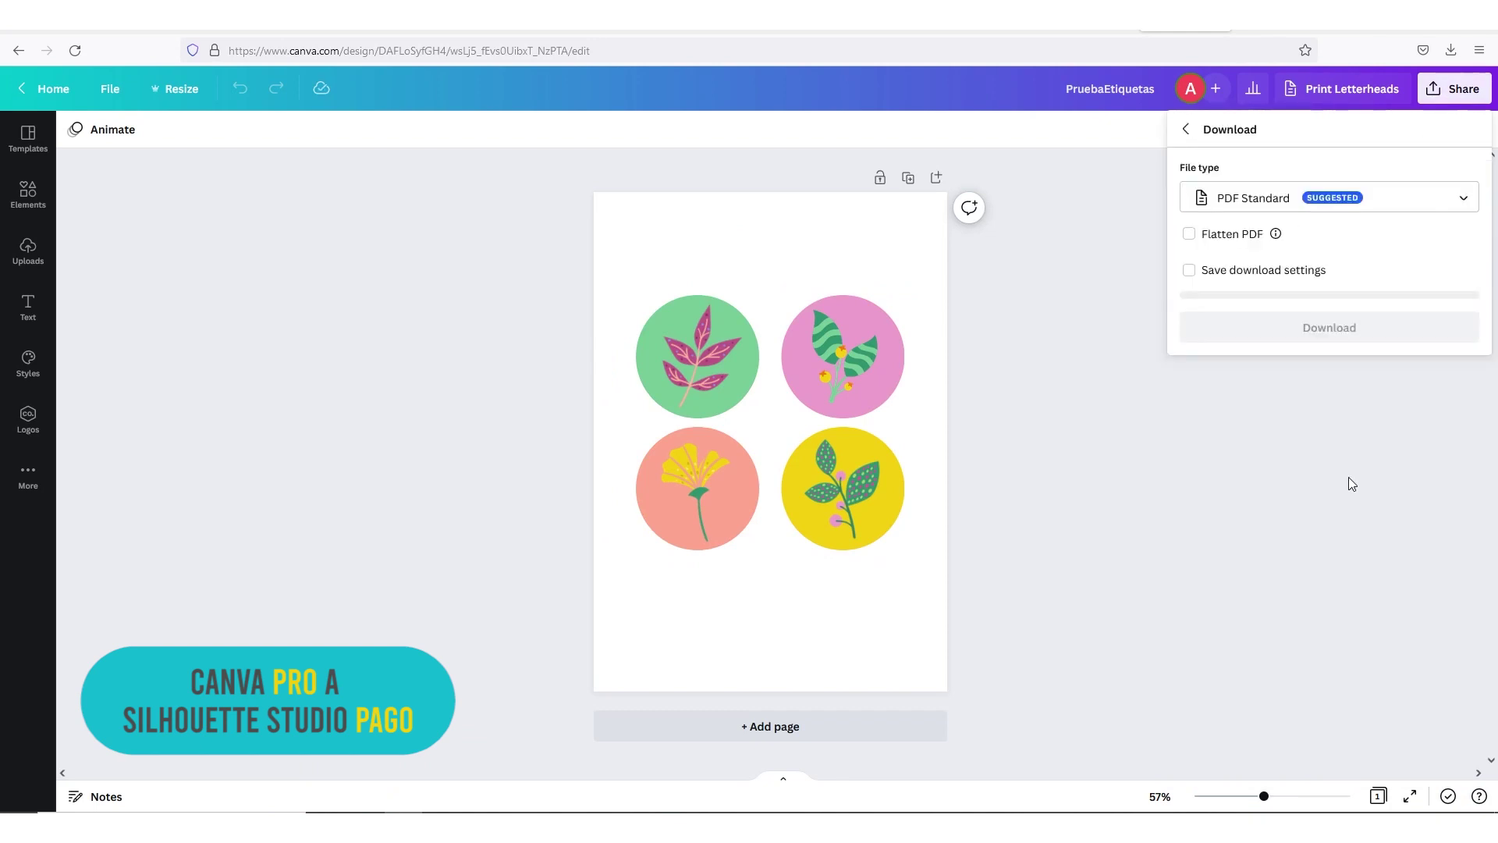
{"action": "left_click", "coordinate": [1453, 200]}
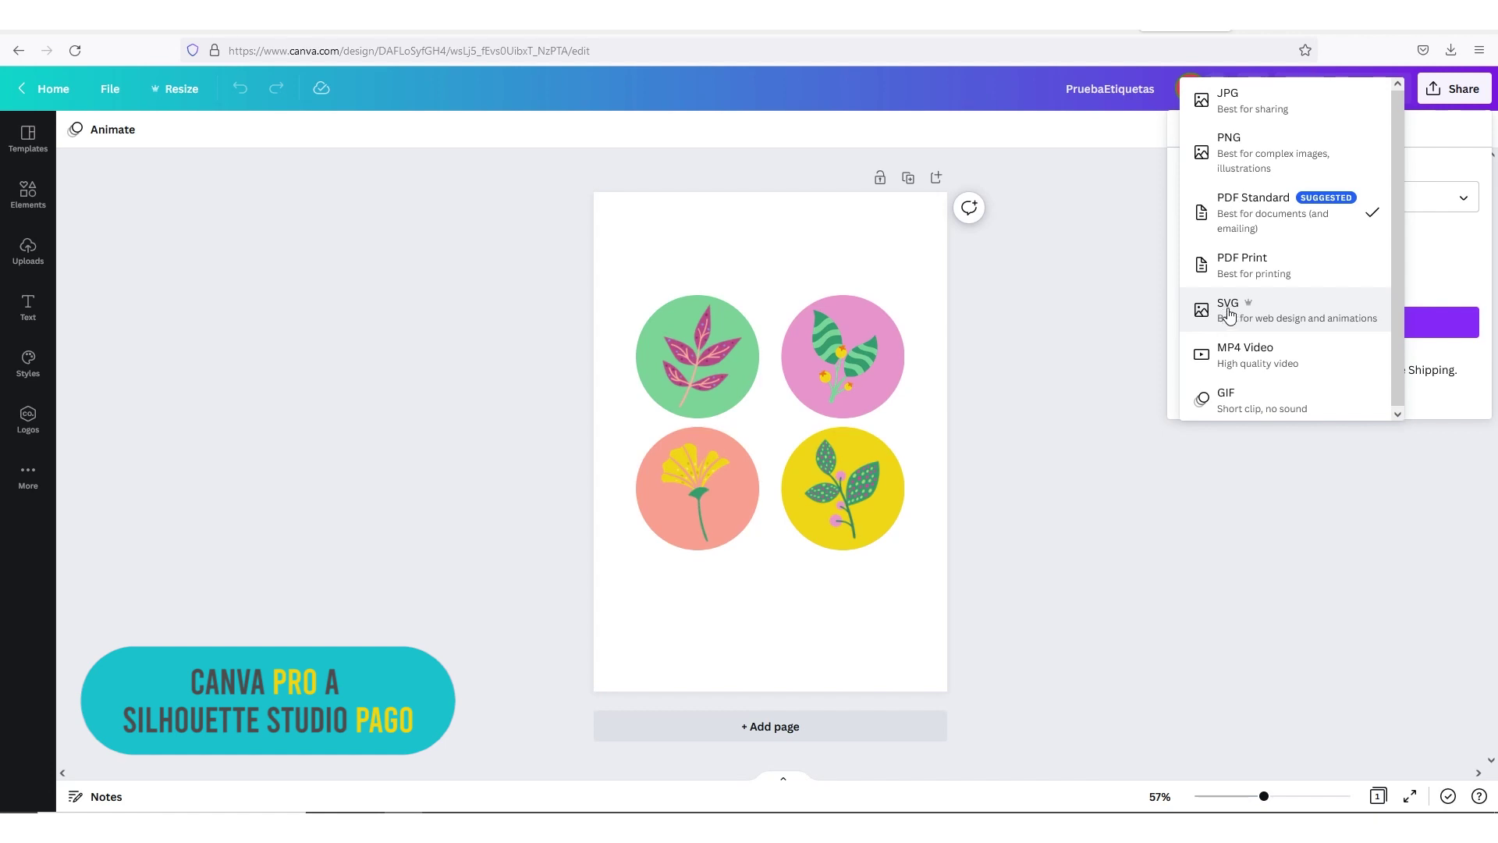
{"action": "left_click", "coordinate": [1228, 312]}
{"action": "left_click", "coordinate": [1278, 329]}
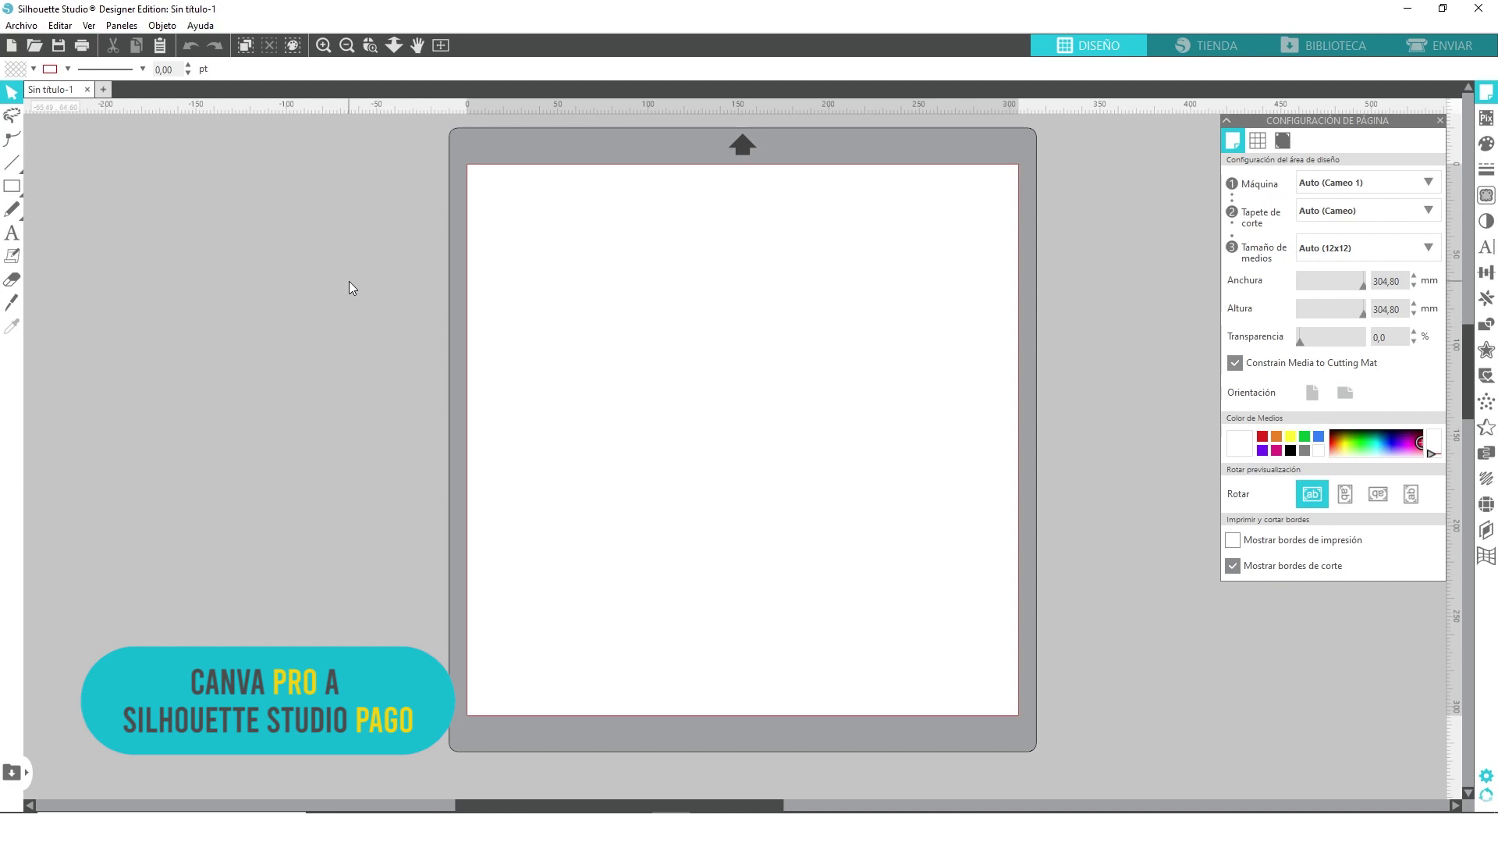
- Switch to Silhouette Studio Designer Edition and open the downloaded PruebaEtiquetas SVG file
{"action": "left_click", "coordinate": [34, 46]}
{"action": "left_click", "coordinate": [121, 171]}
{"action": "left_click", "coordinate": [355, 429]}
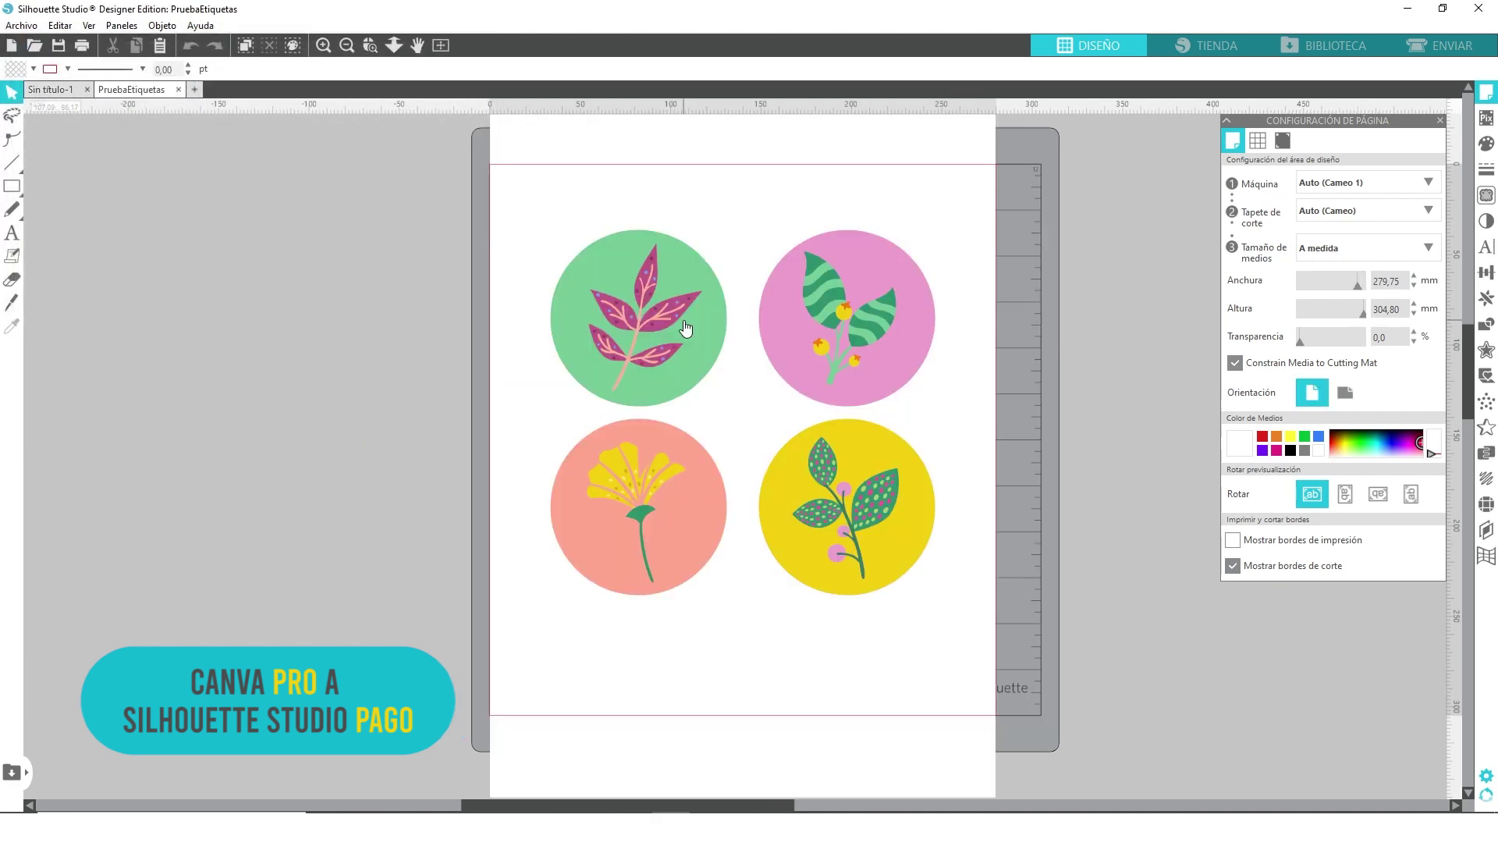
- Group the whole imported design, including its white background, and scale it proportionally to a width of 210 mm
{"action": "left_click", "coordinate": [347, 46]}
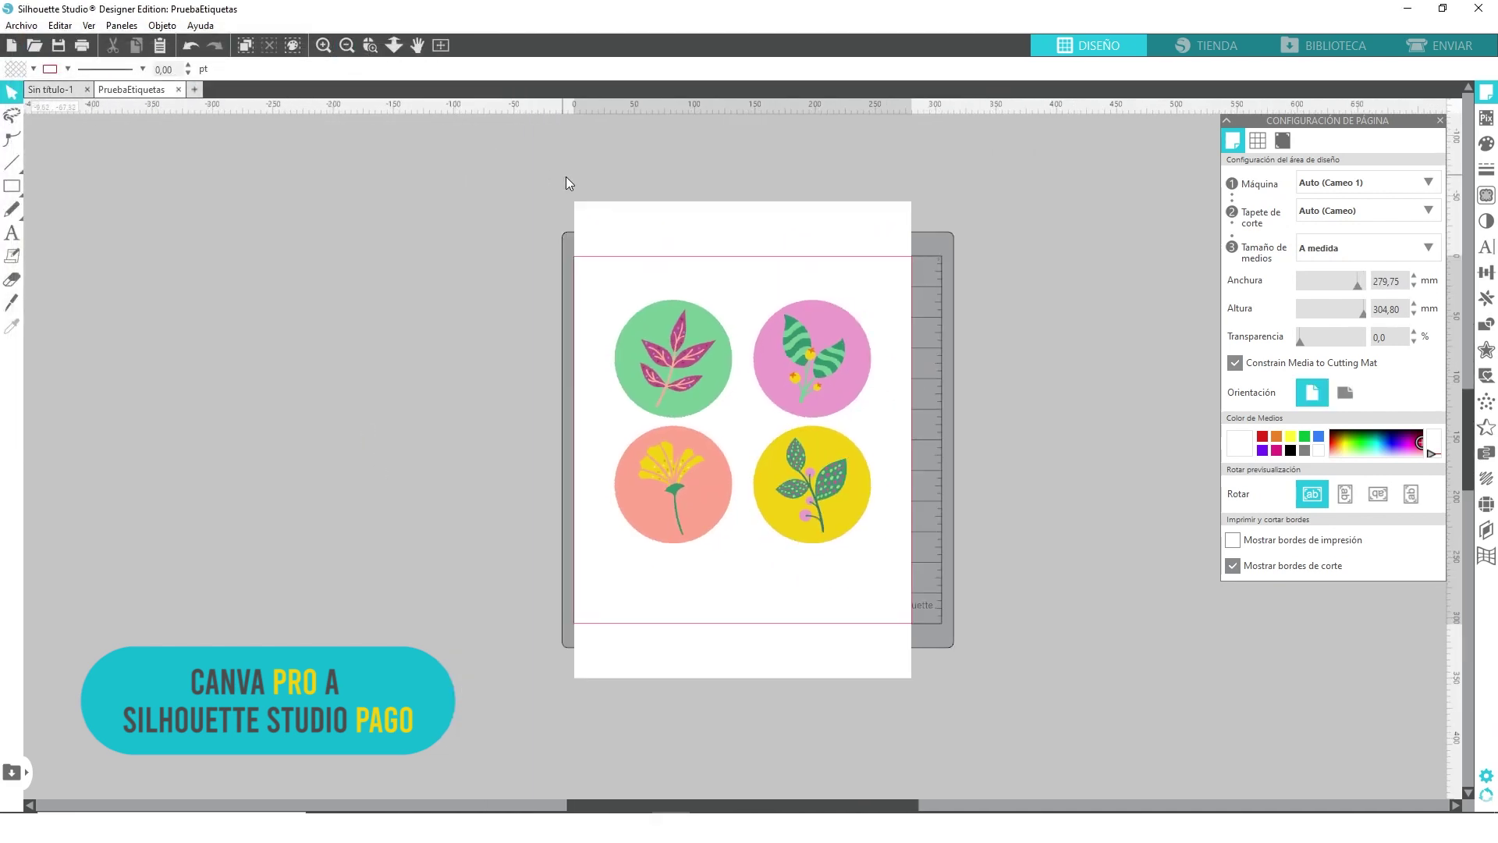
{"action": "left_click_drag", "start_coordinate": [536, 158], "coordinate": [943, 726]}
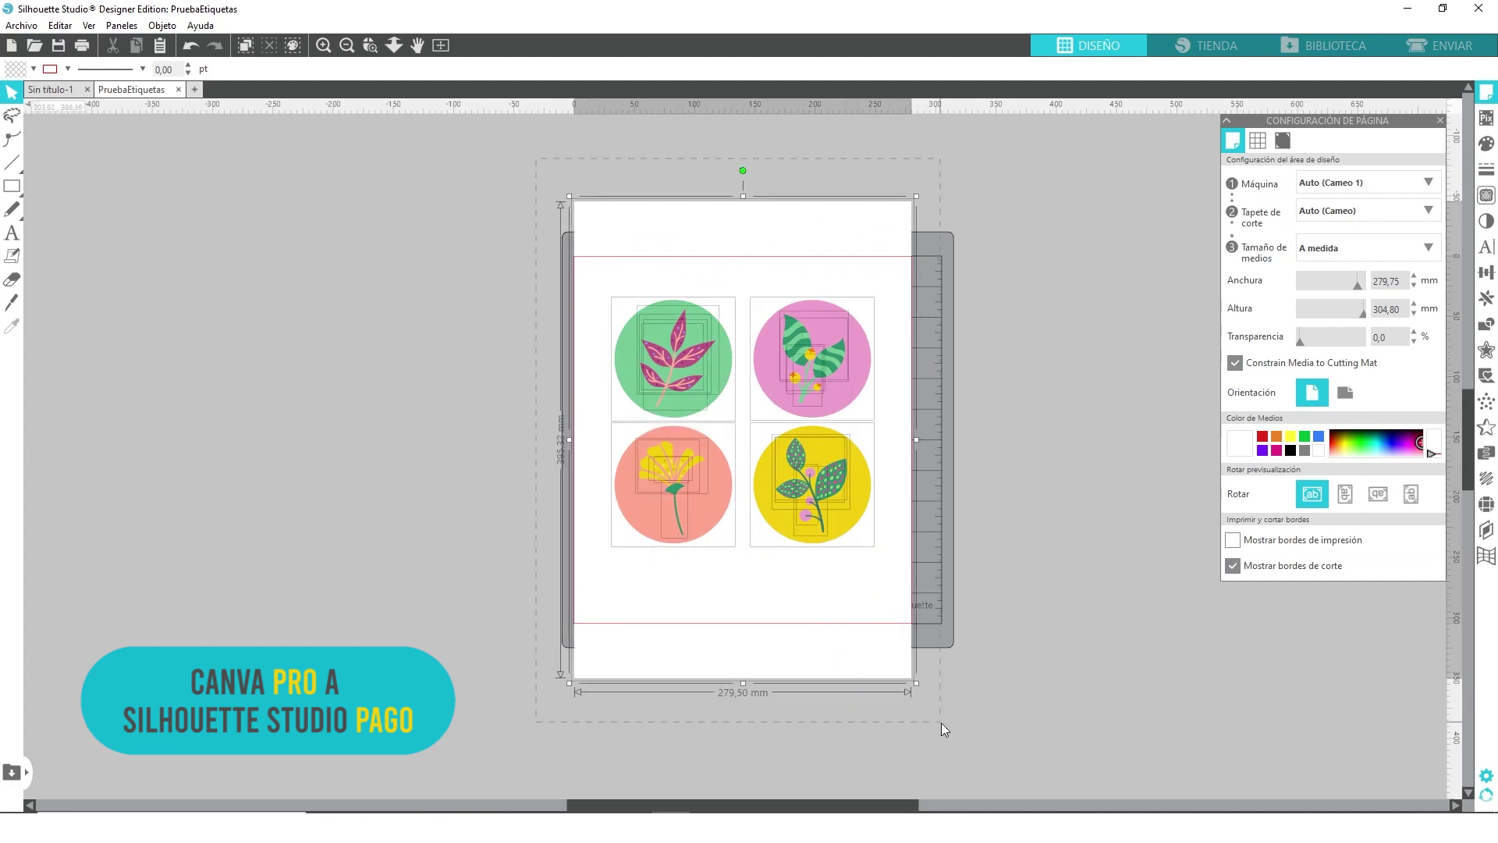
{"action": "key", "text": "i"}
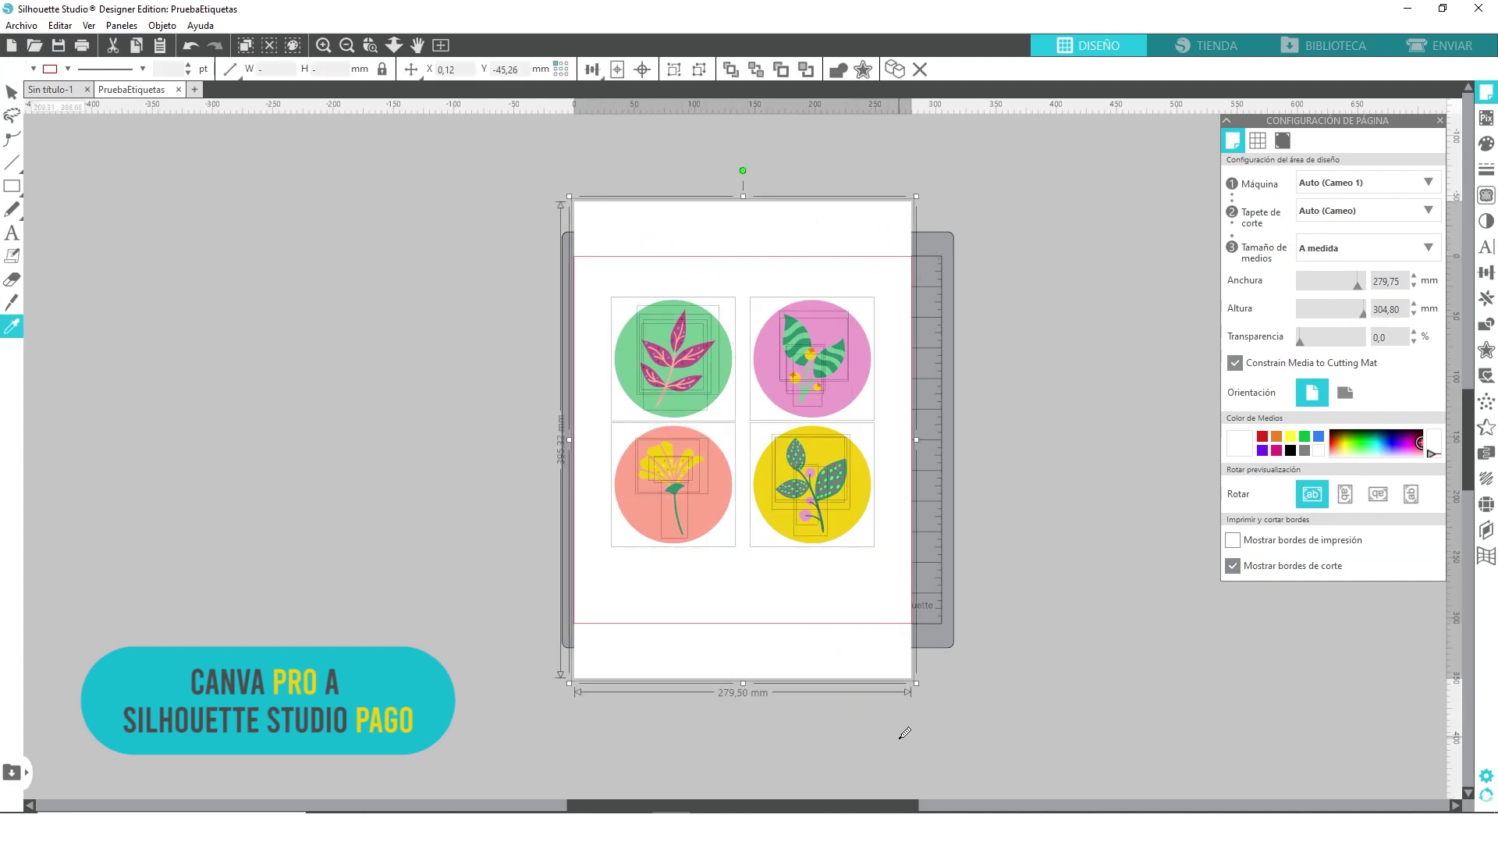
{"action": "key", "text": "ctrl+g"}
{"action": "key", "text": "v"}
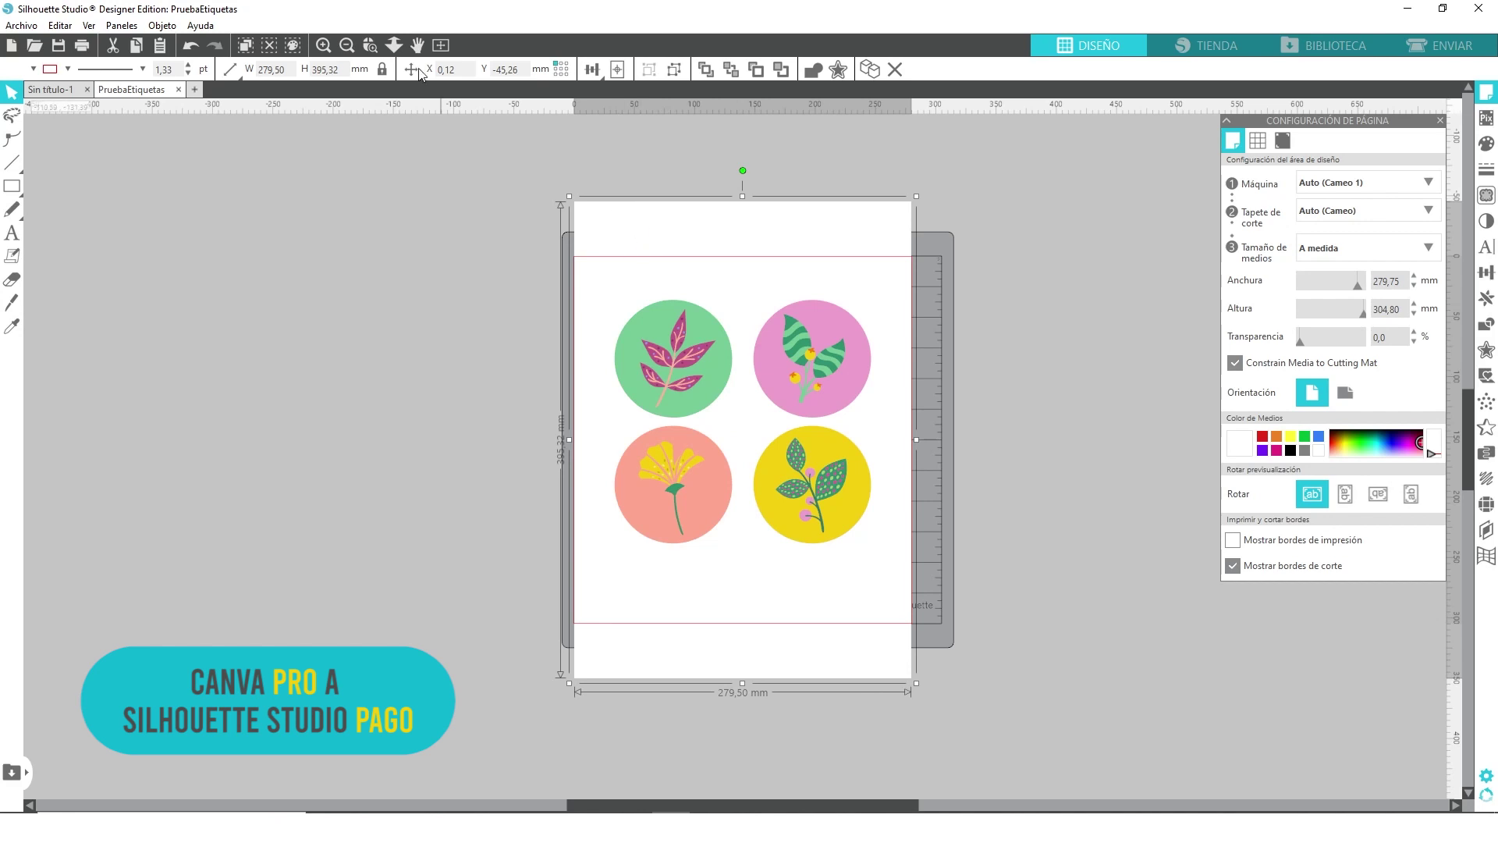
{"action": "left_click", "coordinate": [272, 69]}
{"action": "type", "text": "210"}
{"action": "key", "text": "Return"}
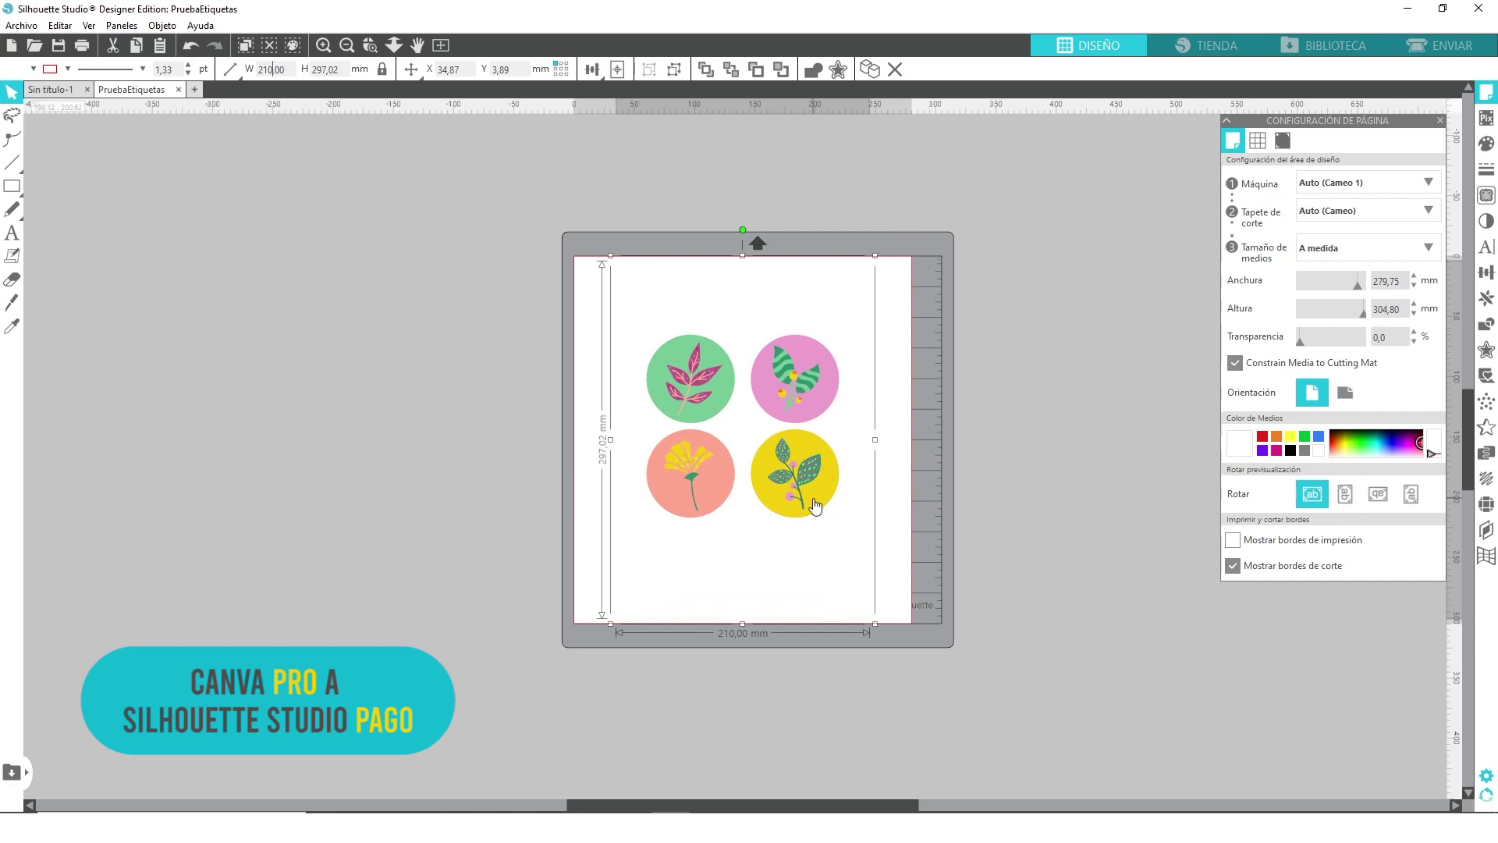
- Set the media size to A4 and centre the grouped design on the page
{"action": "left_click", "coordinate": [1322, 250]}
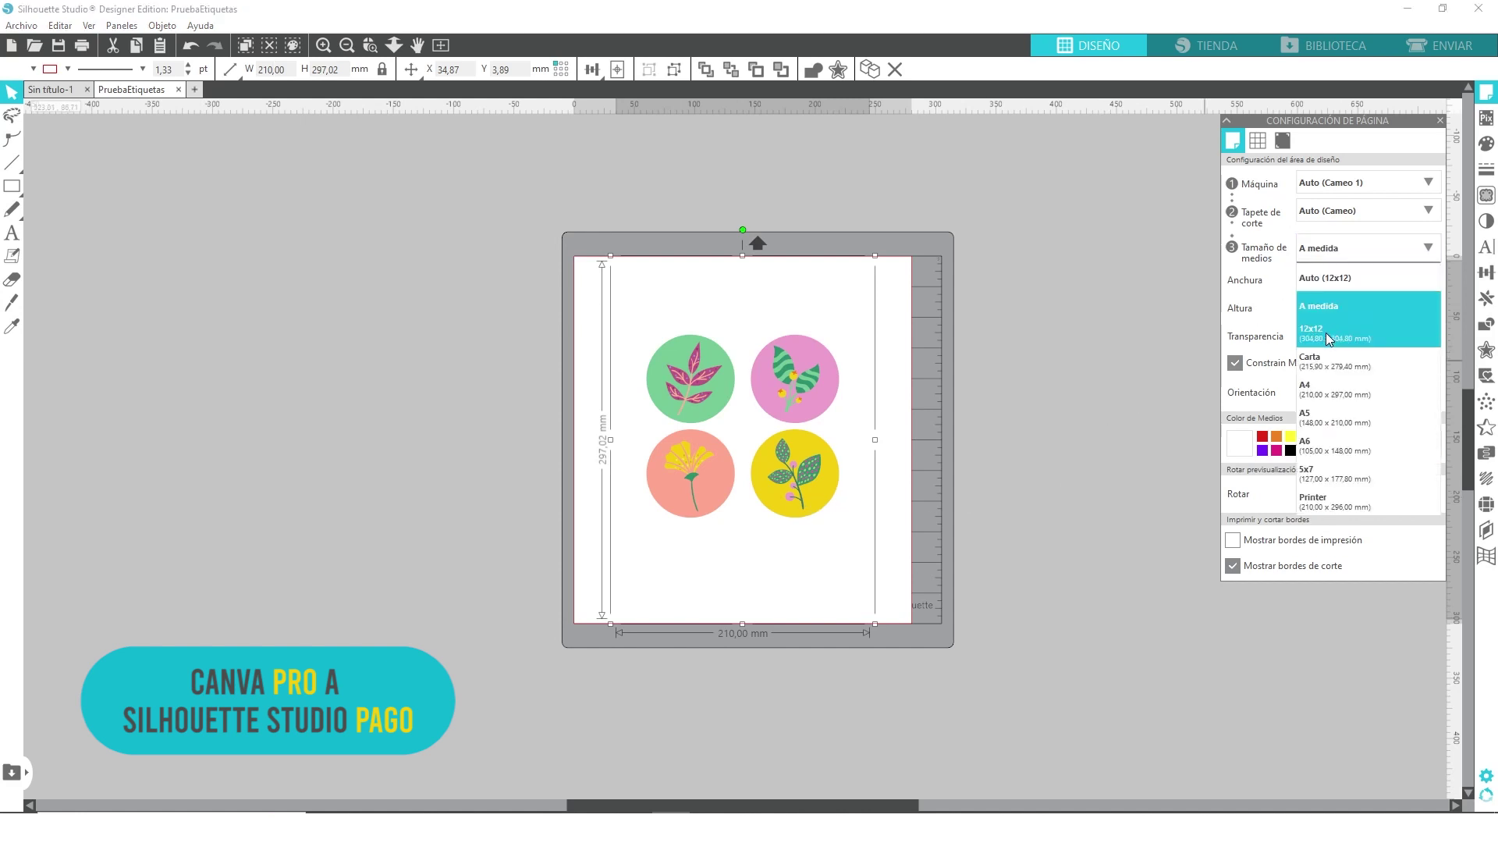
{"action": "left_click", "coordinate": [1316, 390]}
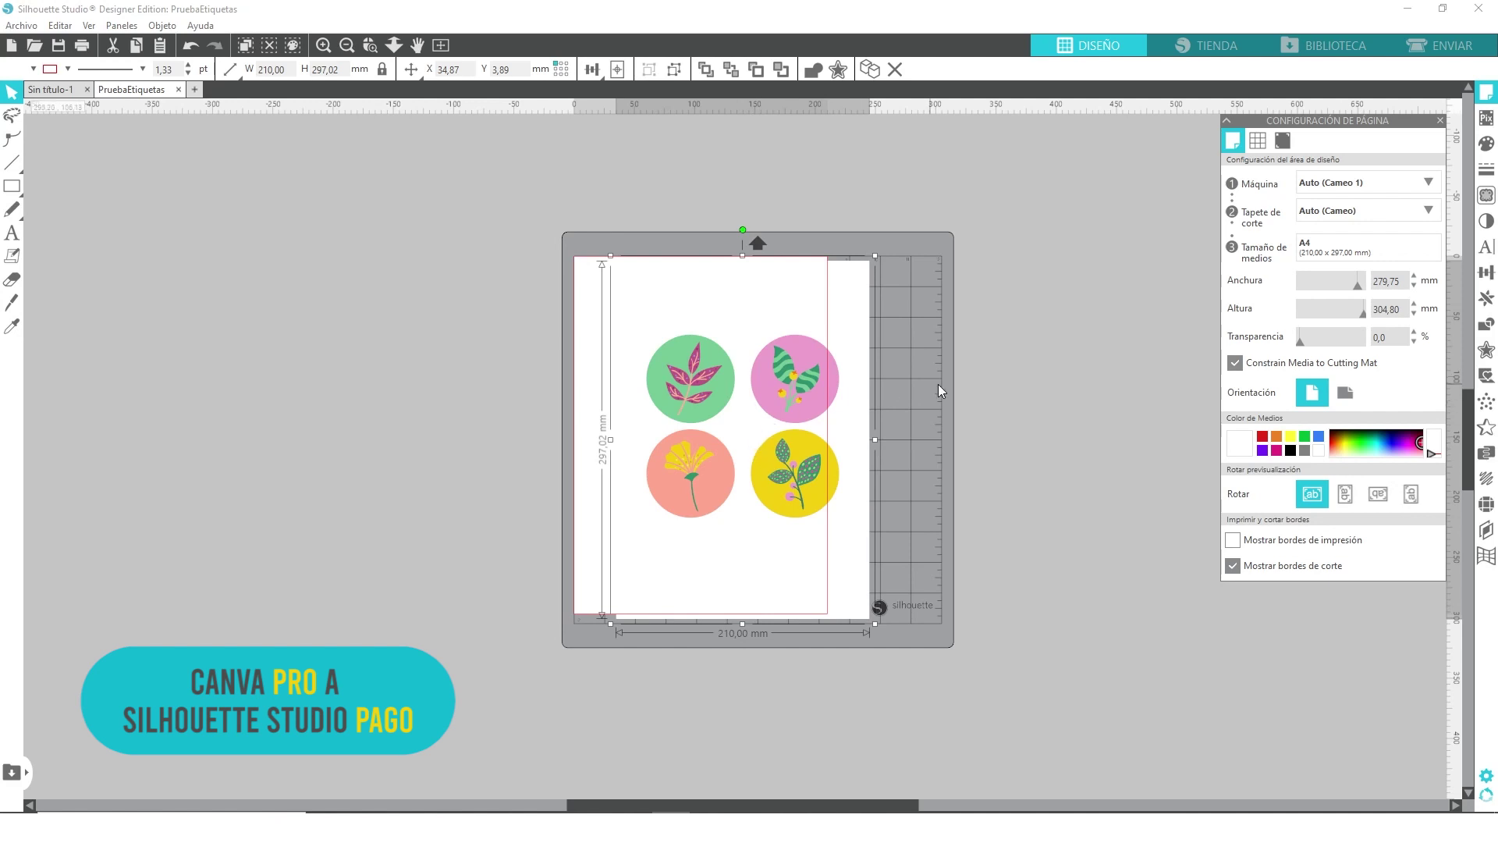
{"action": "left_click", "coordinate": [617, 69]}
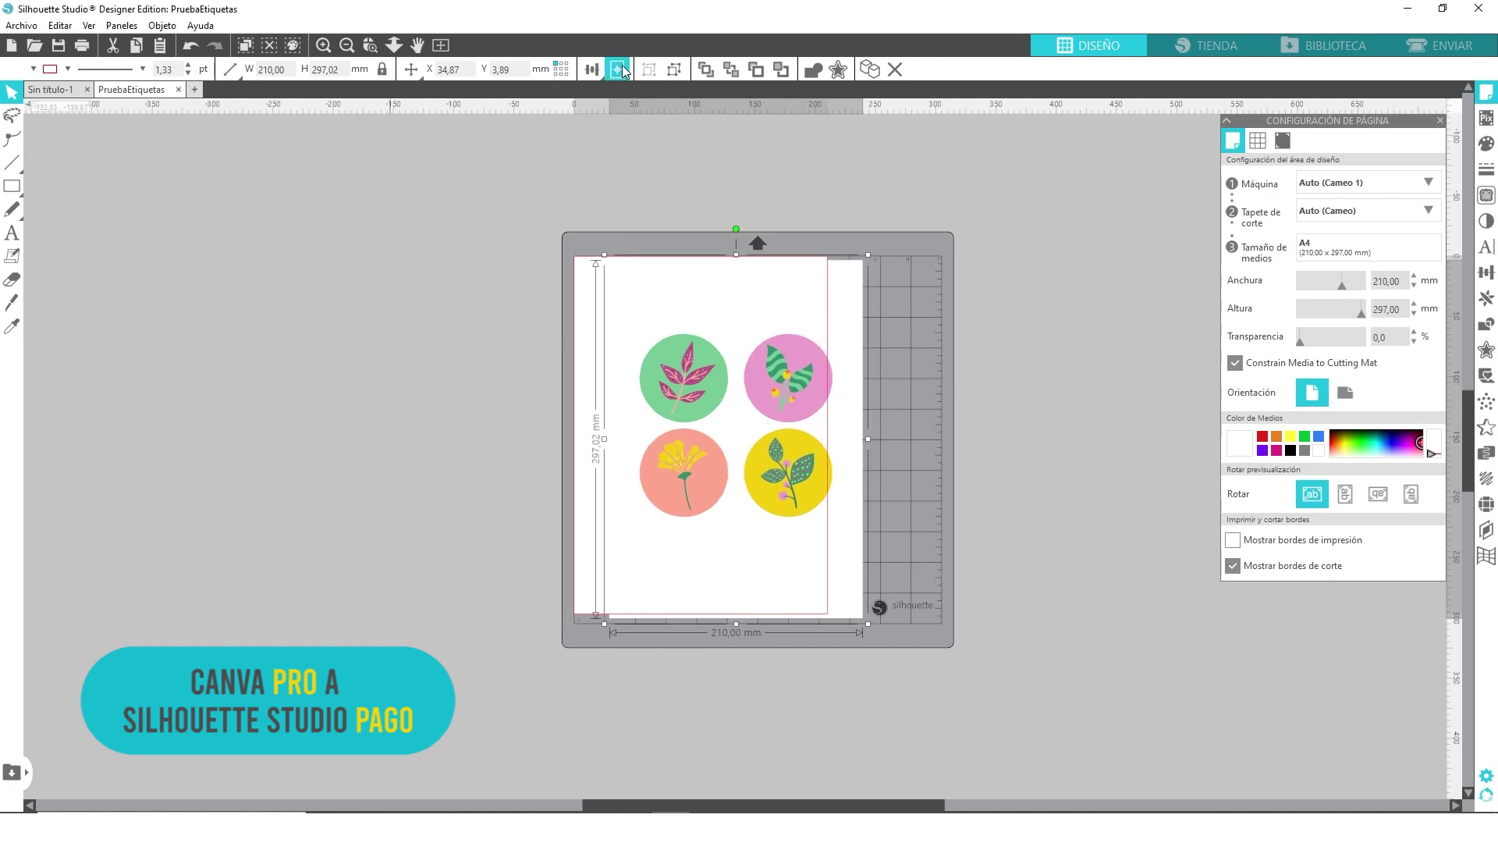
- Ungroup the labels design with Desagrupar and deselect everything
{"action": "right_click", "coordinate": [686, 368]}
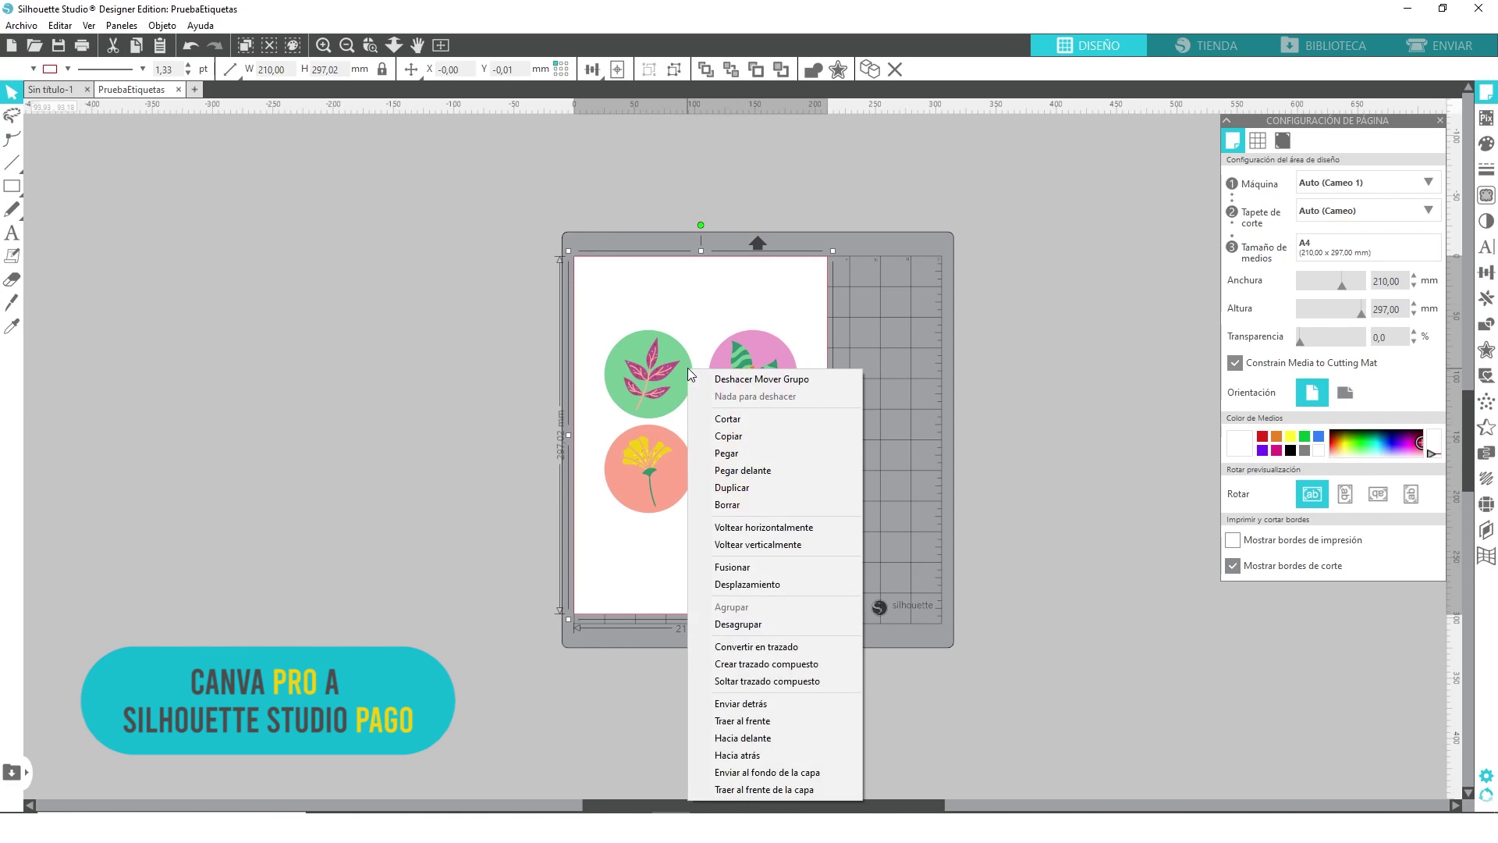
{"action": "left_click", "coordinate": [759, 632]}
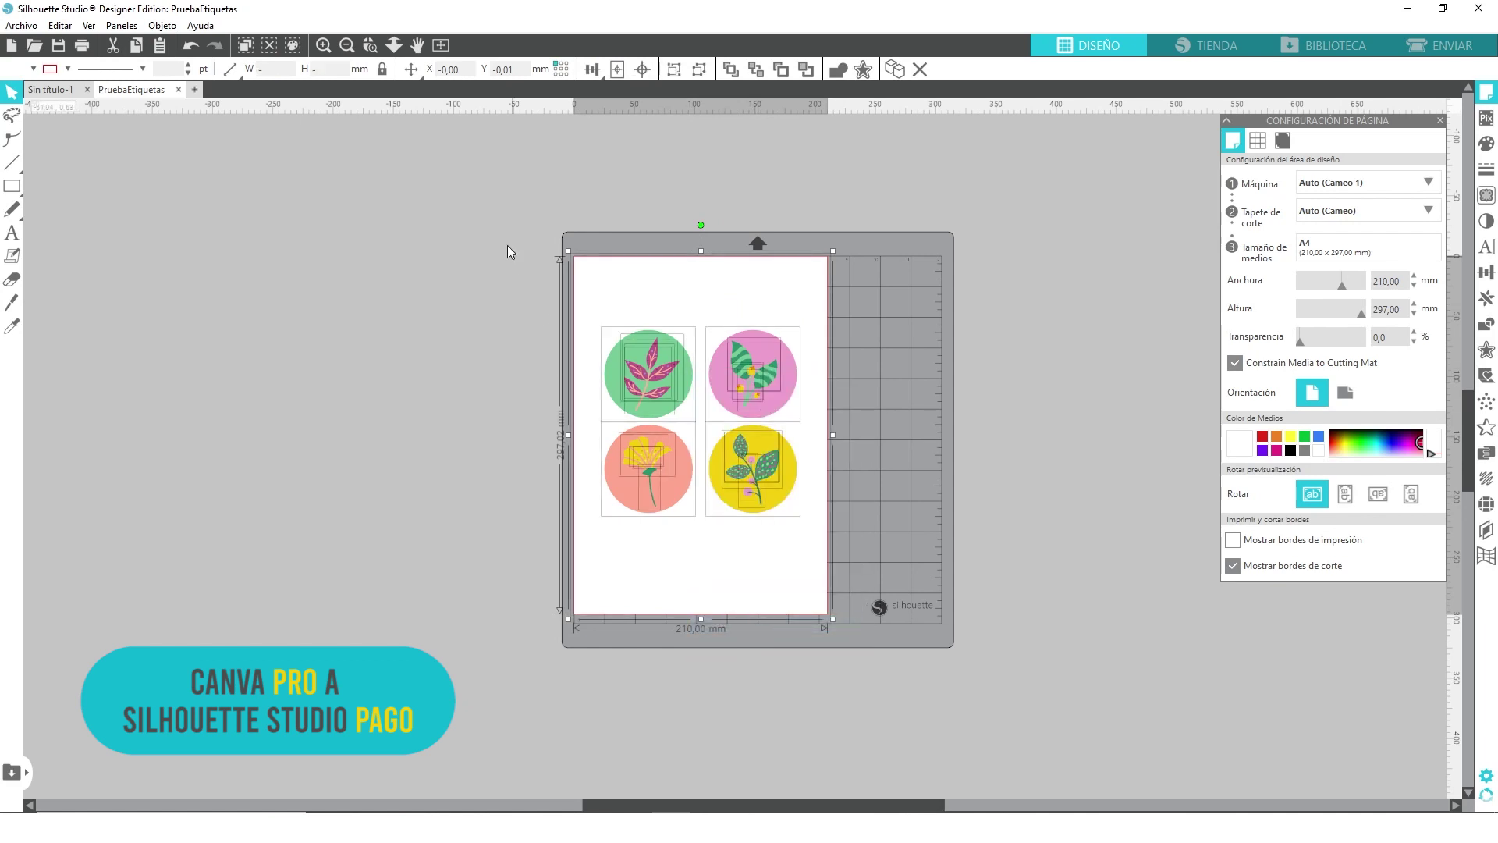
{"action": "left_click", "coordinate": [321, 46]}
{"action": "left_click", "coordinate": [966, 311]}
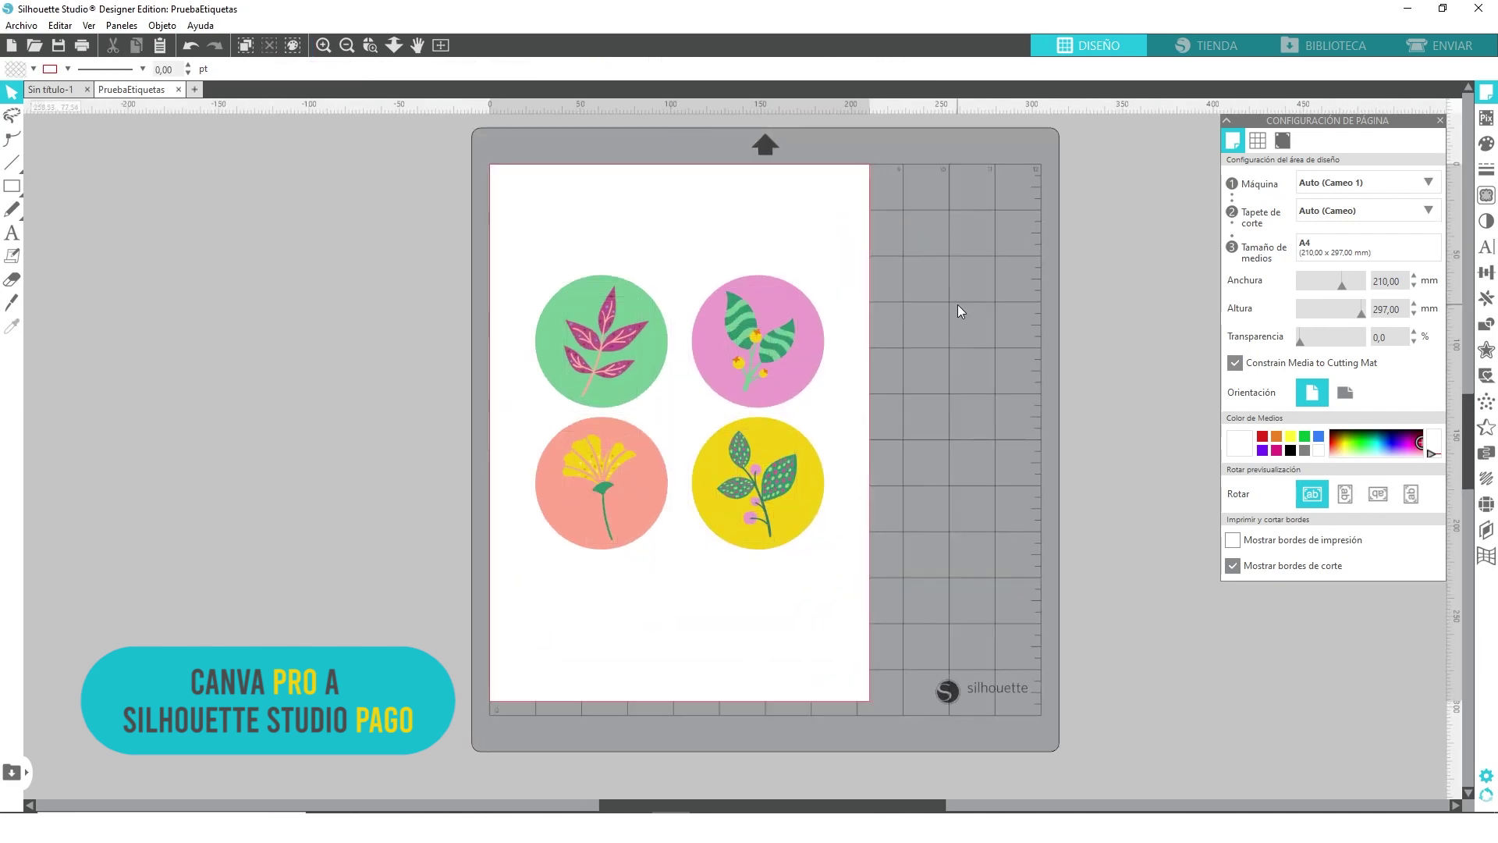
- Pull apart the pink label's vector pieces and check all the cut lines in the send view
{"action": "left_click_drag", "start_coordinate": [763, 326], "coordinate": [734, 280]}
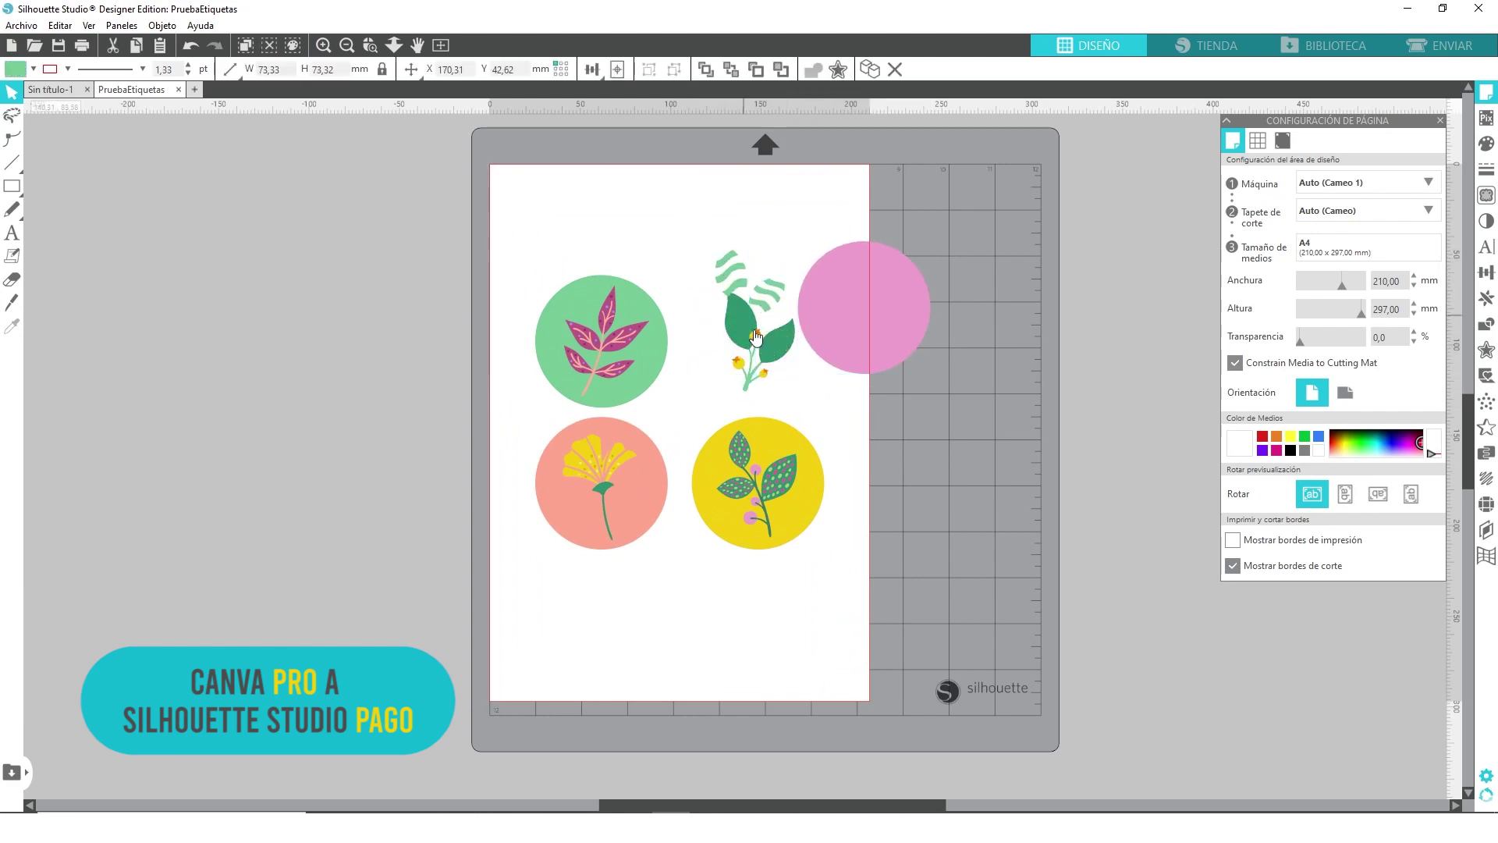
{"action": "left_click_drag", "start_coordinate": [731, 338], "coordinate": [856, 425]}
{"action": "left_click", "coordinate": [859, 429]}
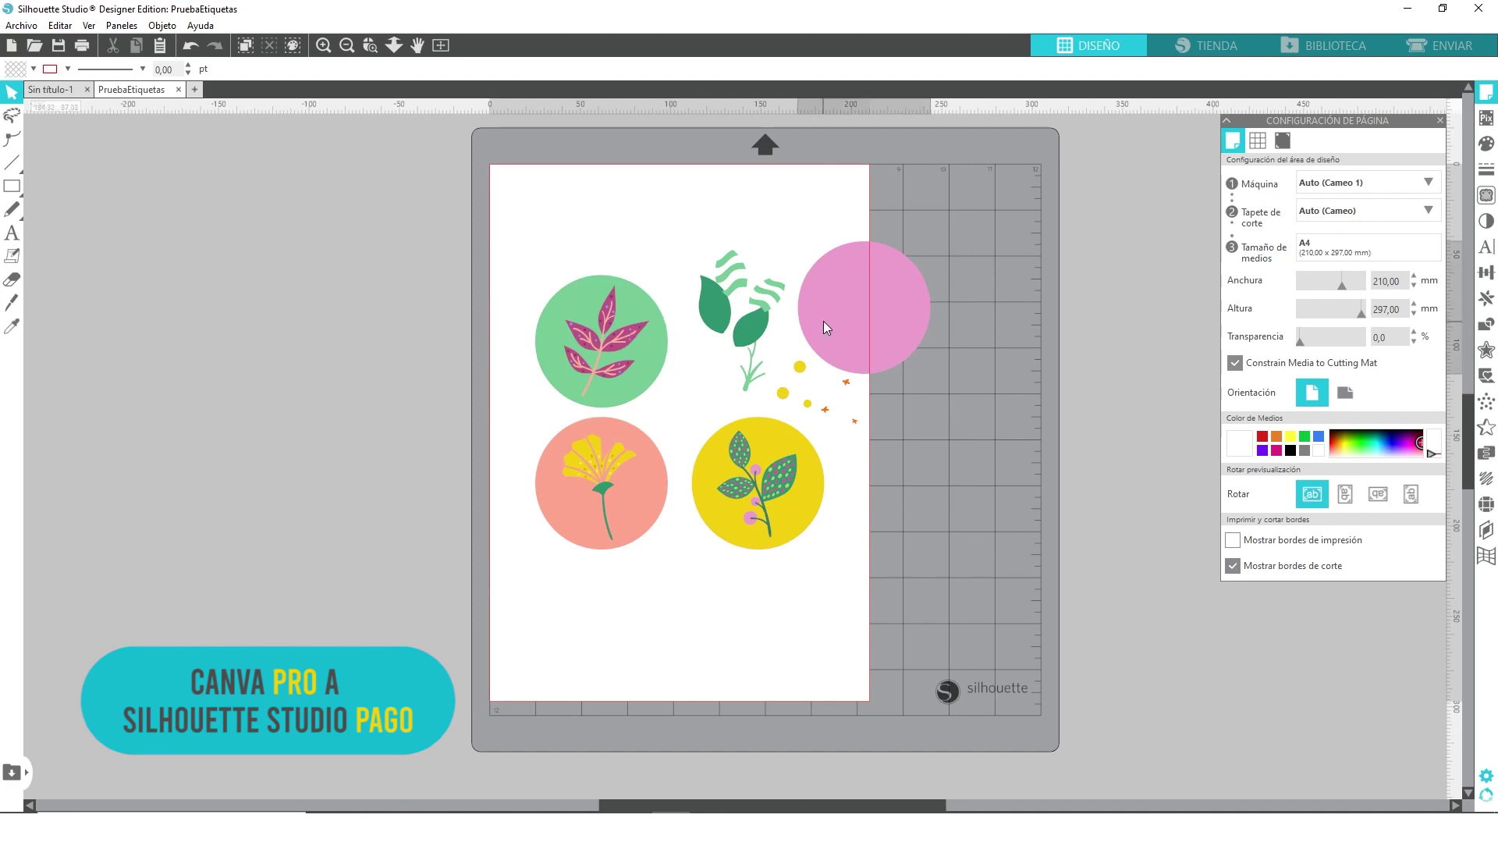
{"action": "left_click_drag", "start_coordinate": [824, 331], "coordinate": [736, 295]}
{"action": "left_click", "coordinate": [1442, 45]}
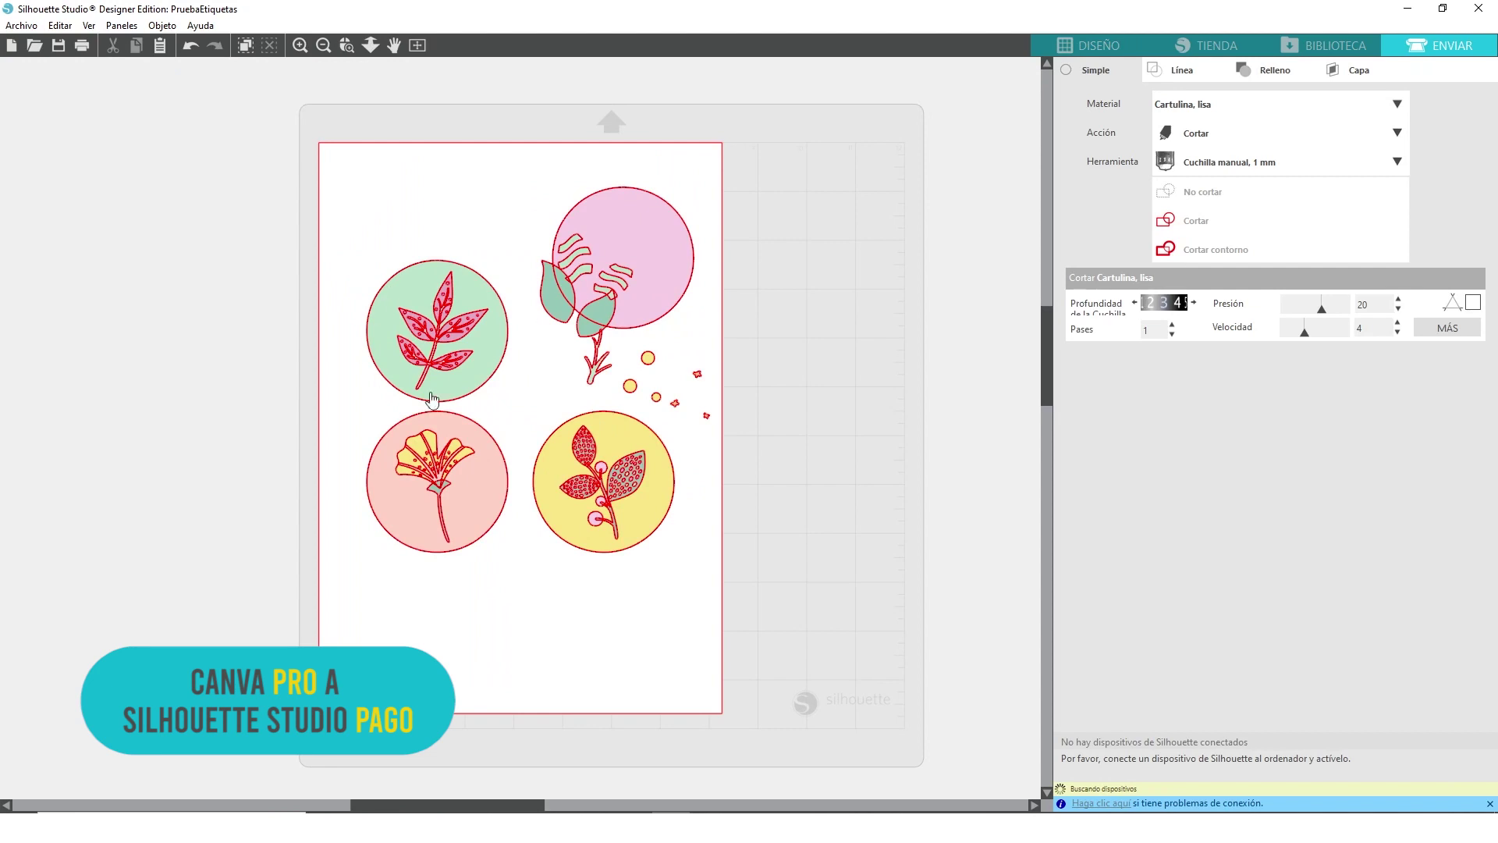
{"action": "left_click", "coordinate": [1092, 47]}
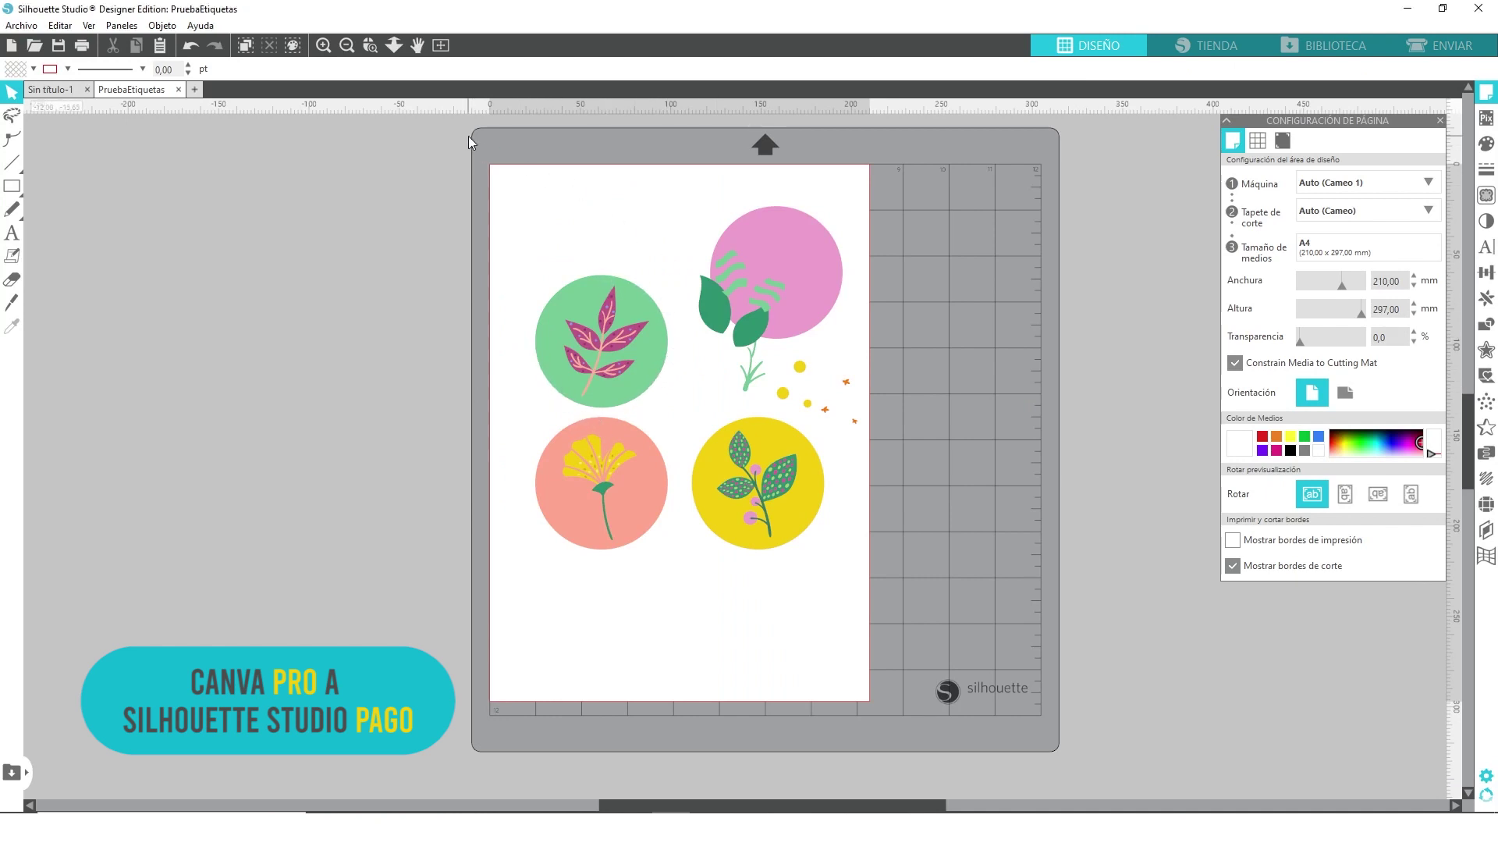
- Select all the label pieces and give their outlines a red line colour with a thickness of 0.00 pt
{"action": "left_click_drag", "start_coordinate": [468, 141], "coordinate": [923, 624]}
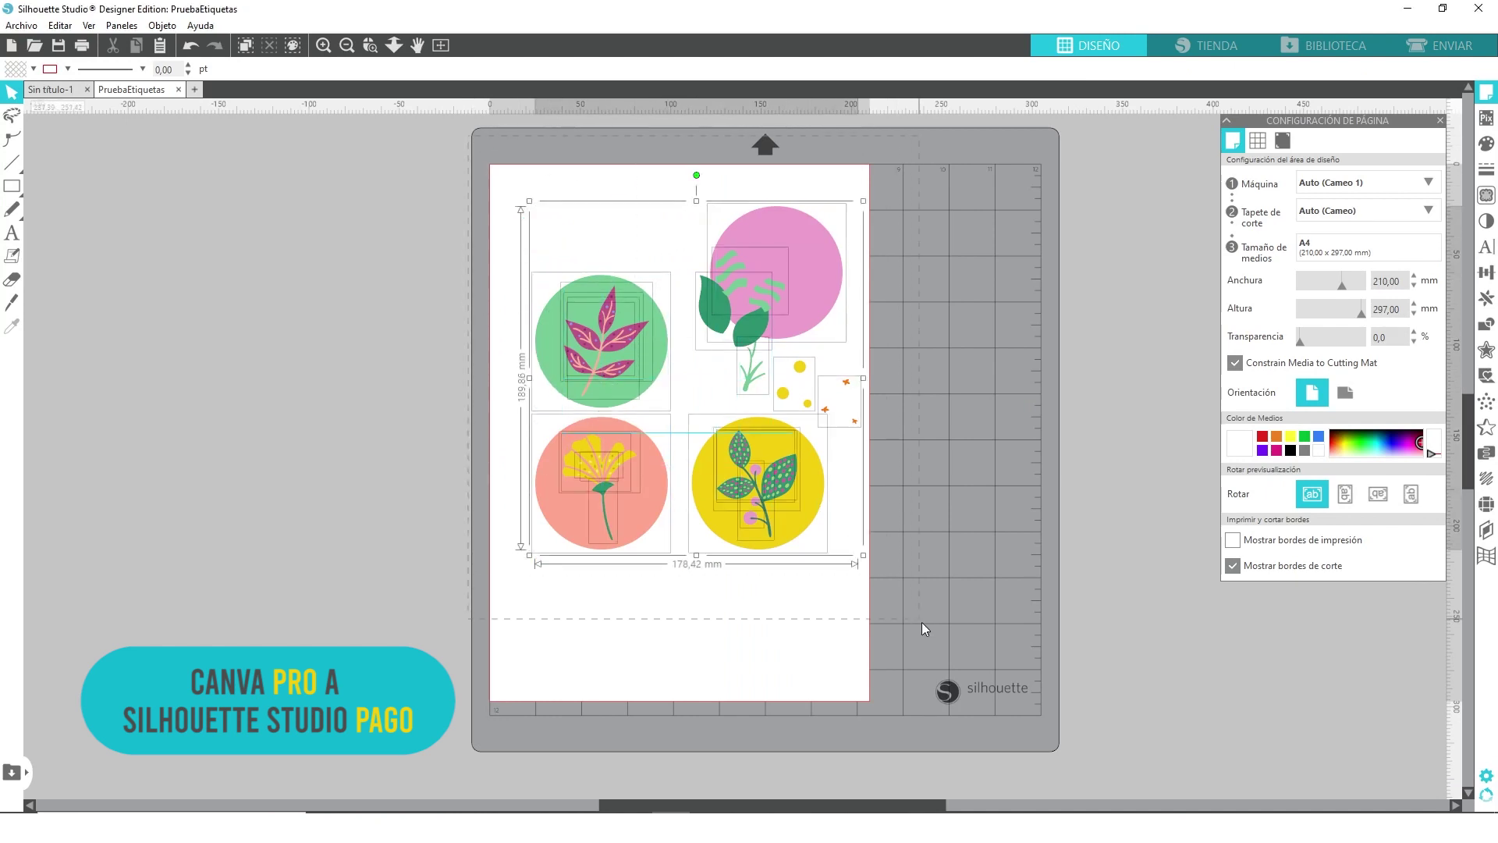
{"action": "left_click", "coordinate": [1486, 172]}
{"action": "left_click", "coordinate": [1257, 138]}
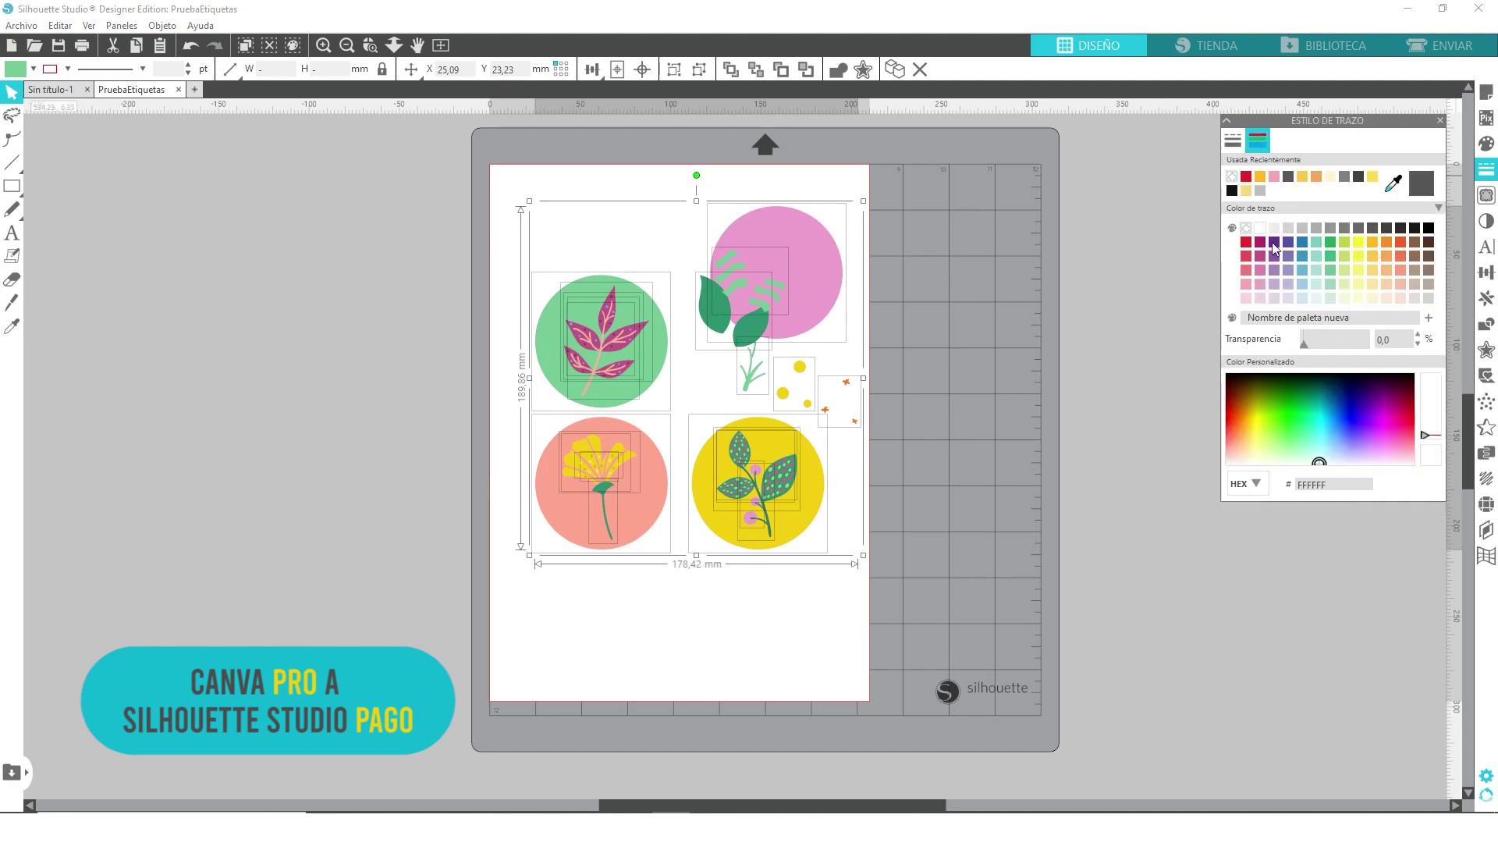
{"action": "left_click", "coordinate": [1246, 241]}
{"action": "left_click", "coordinate": [1233, 141]}
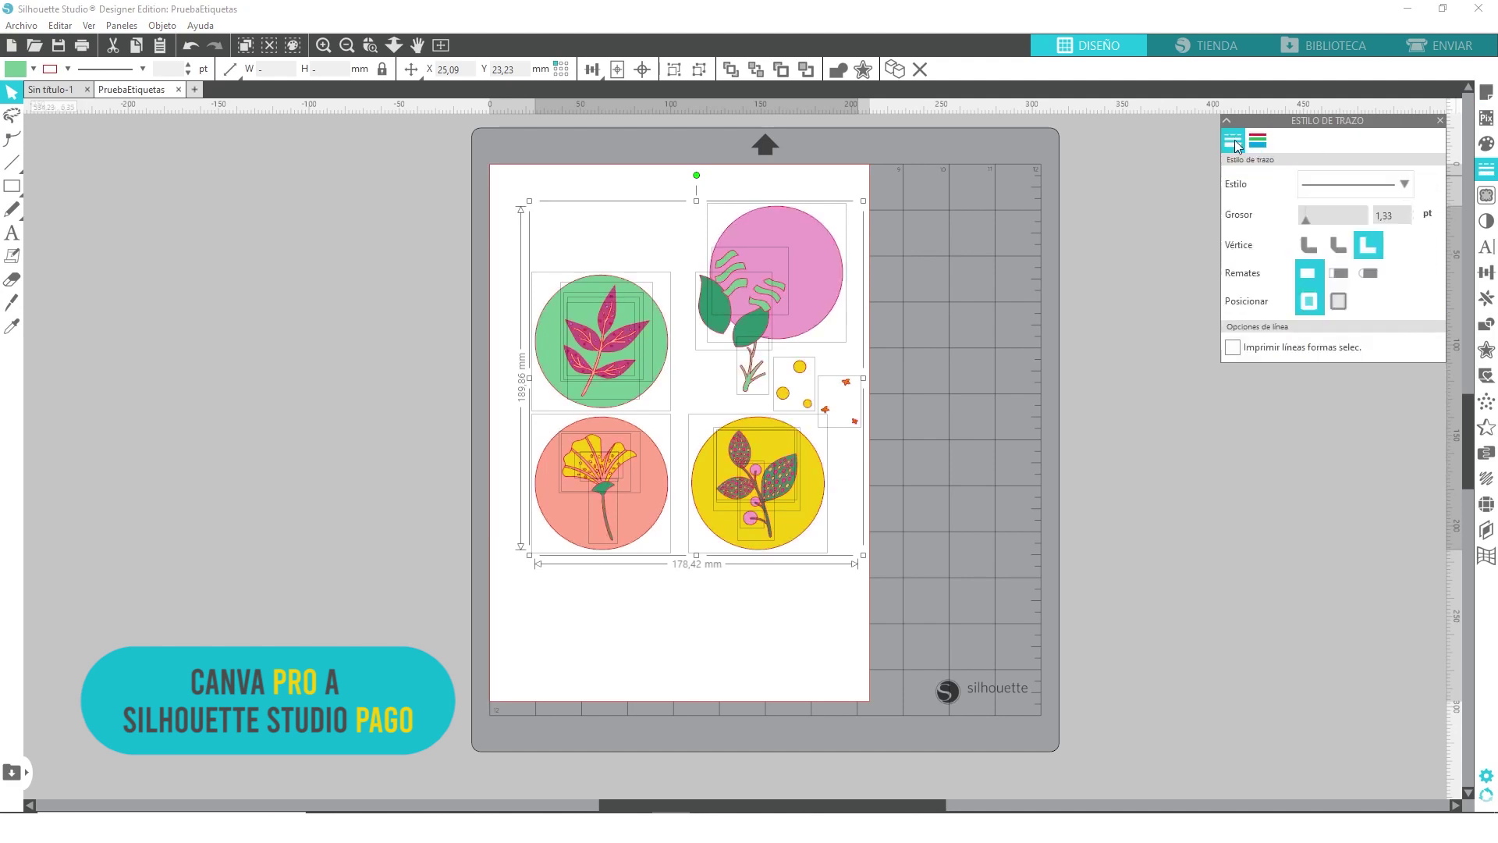
{"action": "left_click_drag", "start_coordinate": [1307, 228], "coordinate": [1300, 228]}
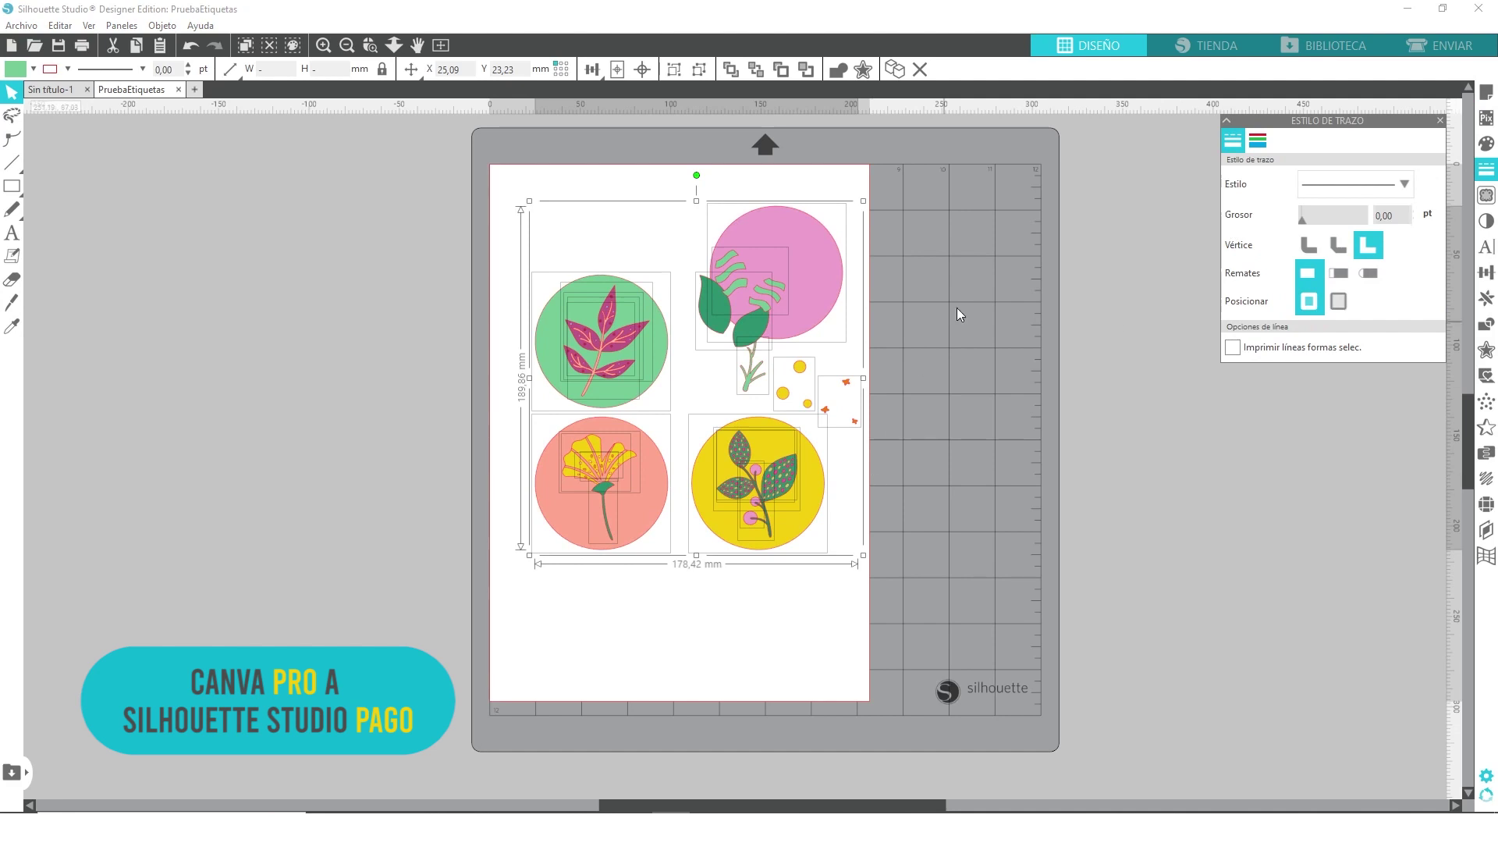
{"action": "left_click", "coordinate": [941, 259]}
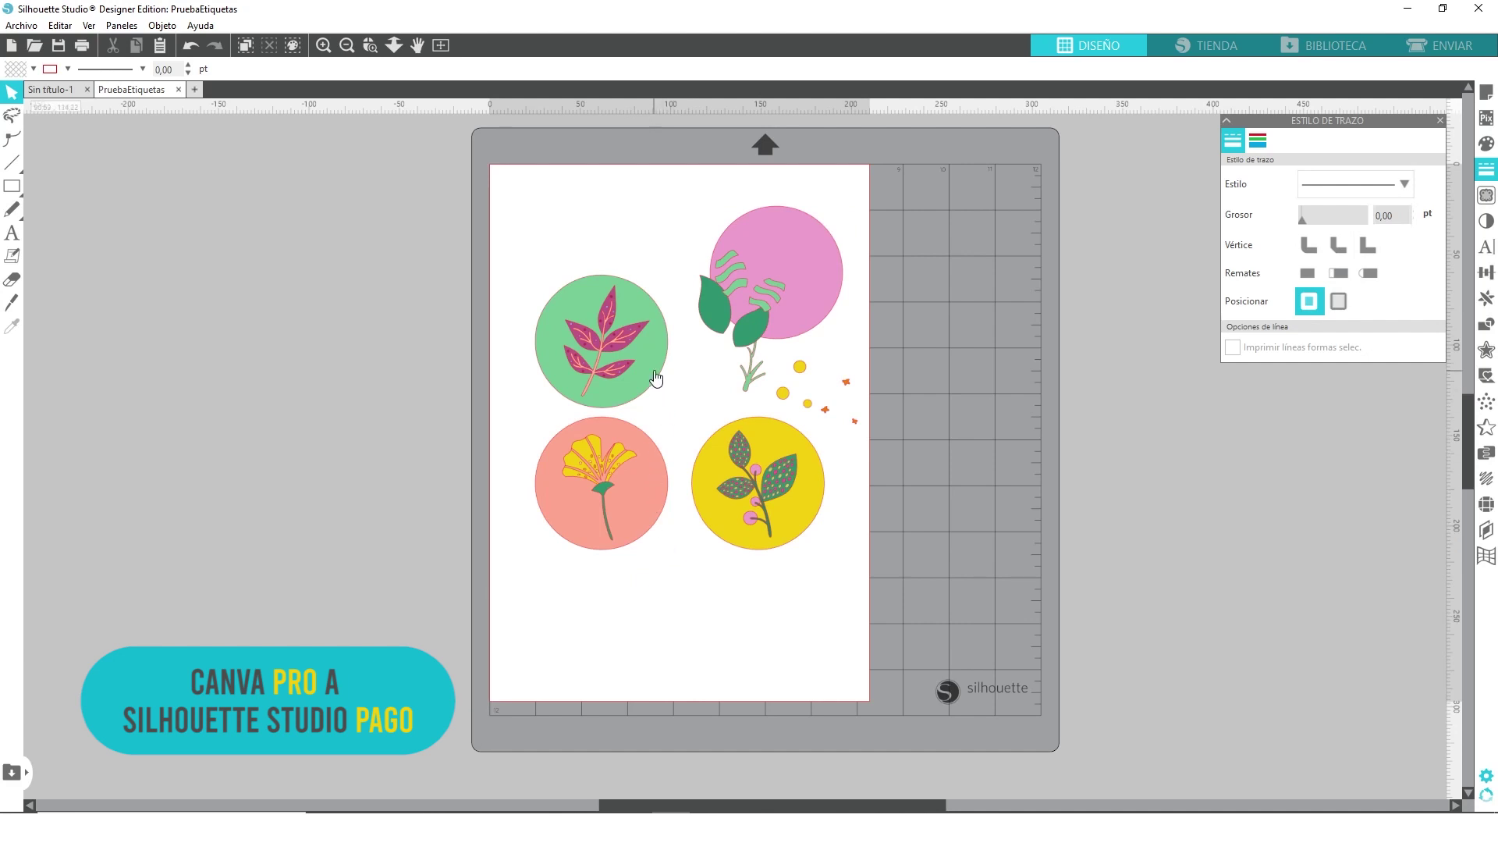
- Separate the leaves, stem and small details of the green label, and move the coral circle below its flower
{"action": "left_click_drag", "start_coordinate": [616, 355], "coordinate": [625, 303]}
{"action": "left_click_drag", "start_coordinate": [622, 358], "coordinate": [547, 379]}
{"action": "left_click_drag", "start_coordinate": [585, 380], "coordinate": [683, 411]}
{"action": "left_click_drag", "start_coordinate": [636, 494], "coordinate": [674, 604]}
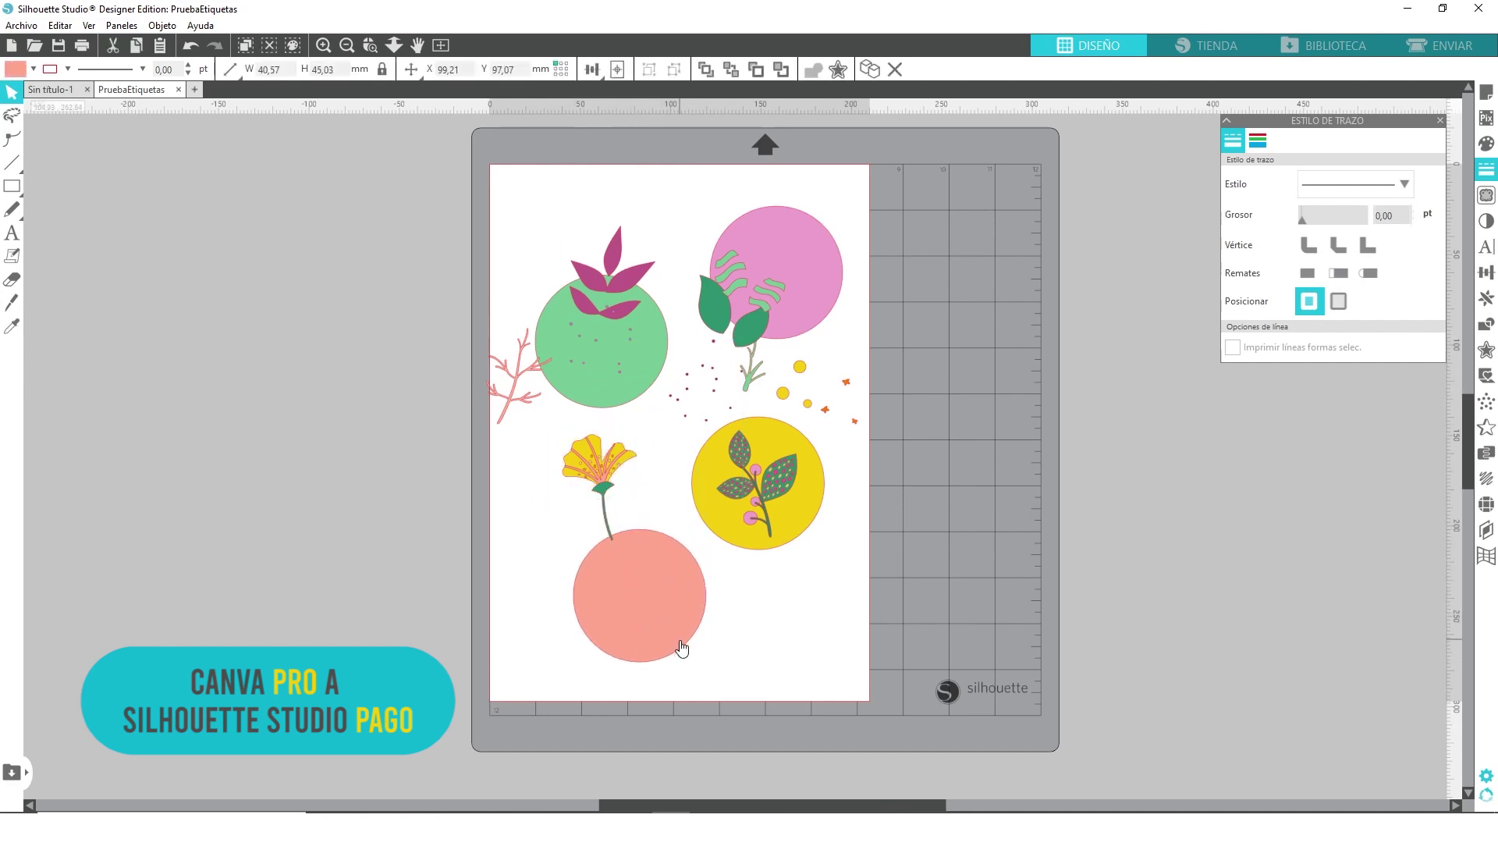